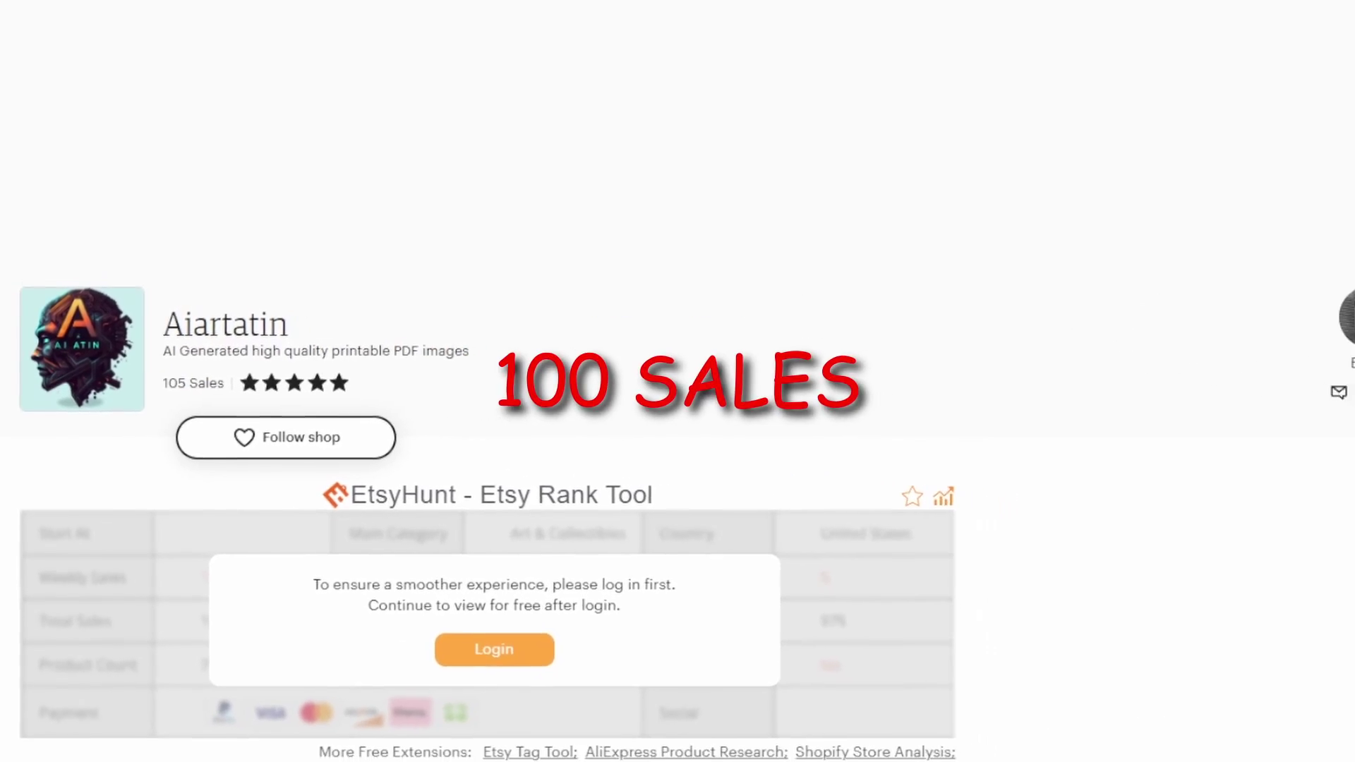
- Ask ChatGPT which digital wall art designs suit Etsy shoppers aged 18–35, returning six themes
scroll(678, 381, "down", 5)
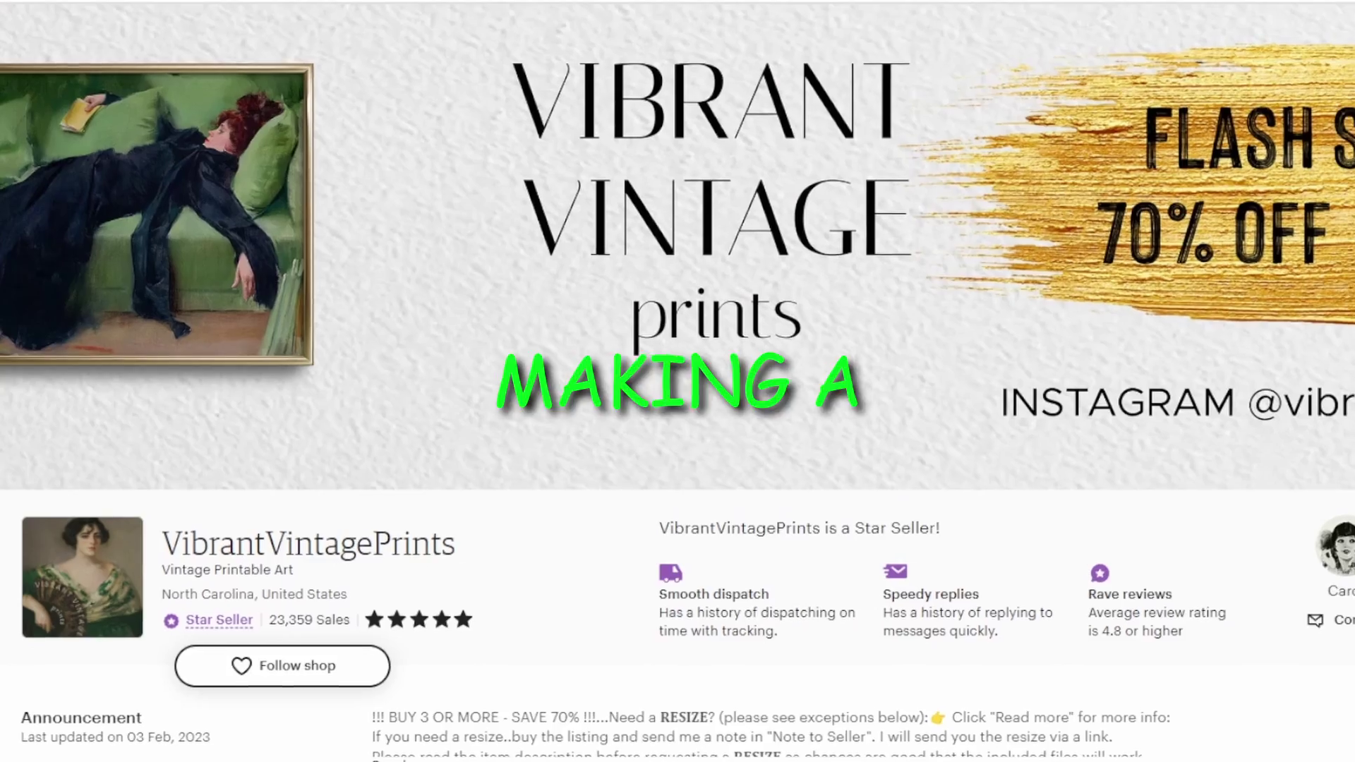
scroll(677, 381, "down", 10)
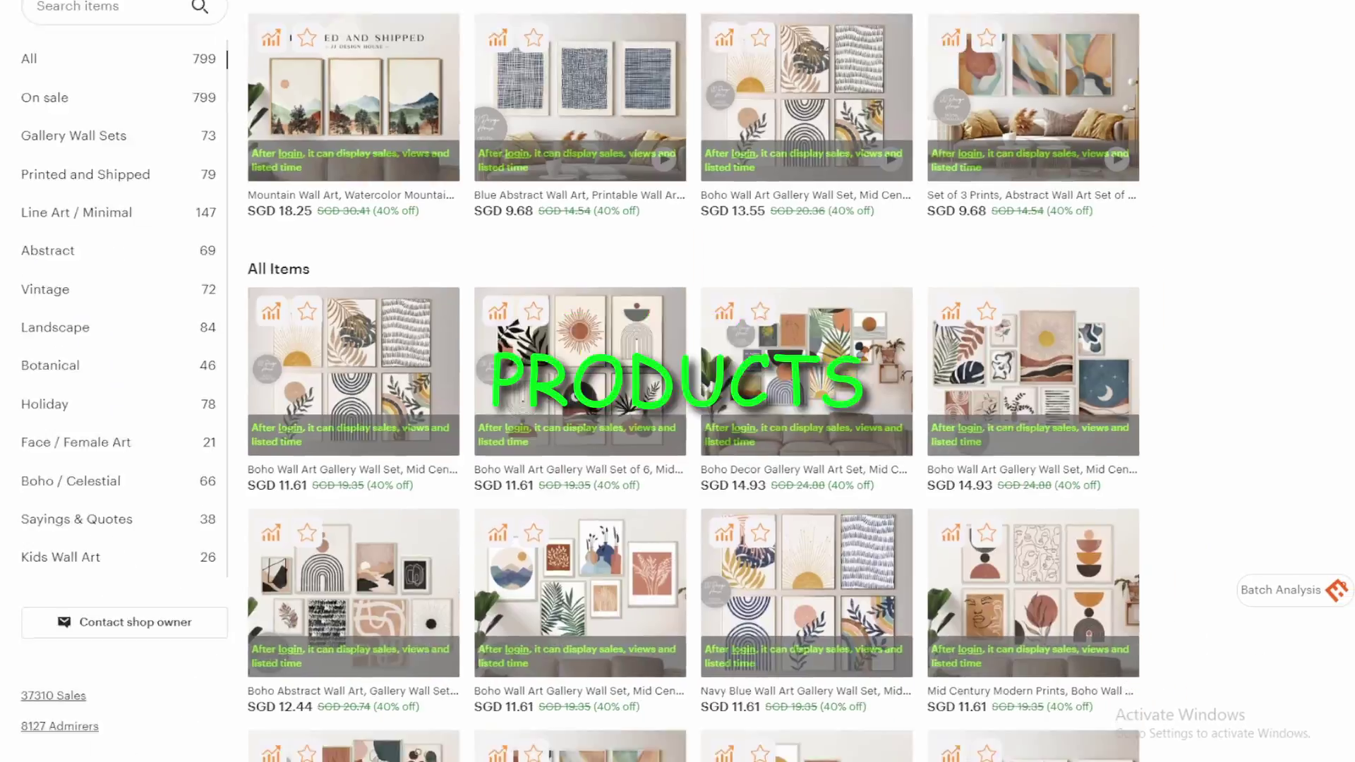
scroll(678, 381, "down", 5)
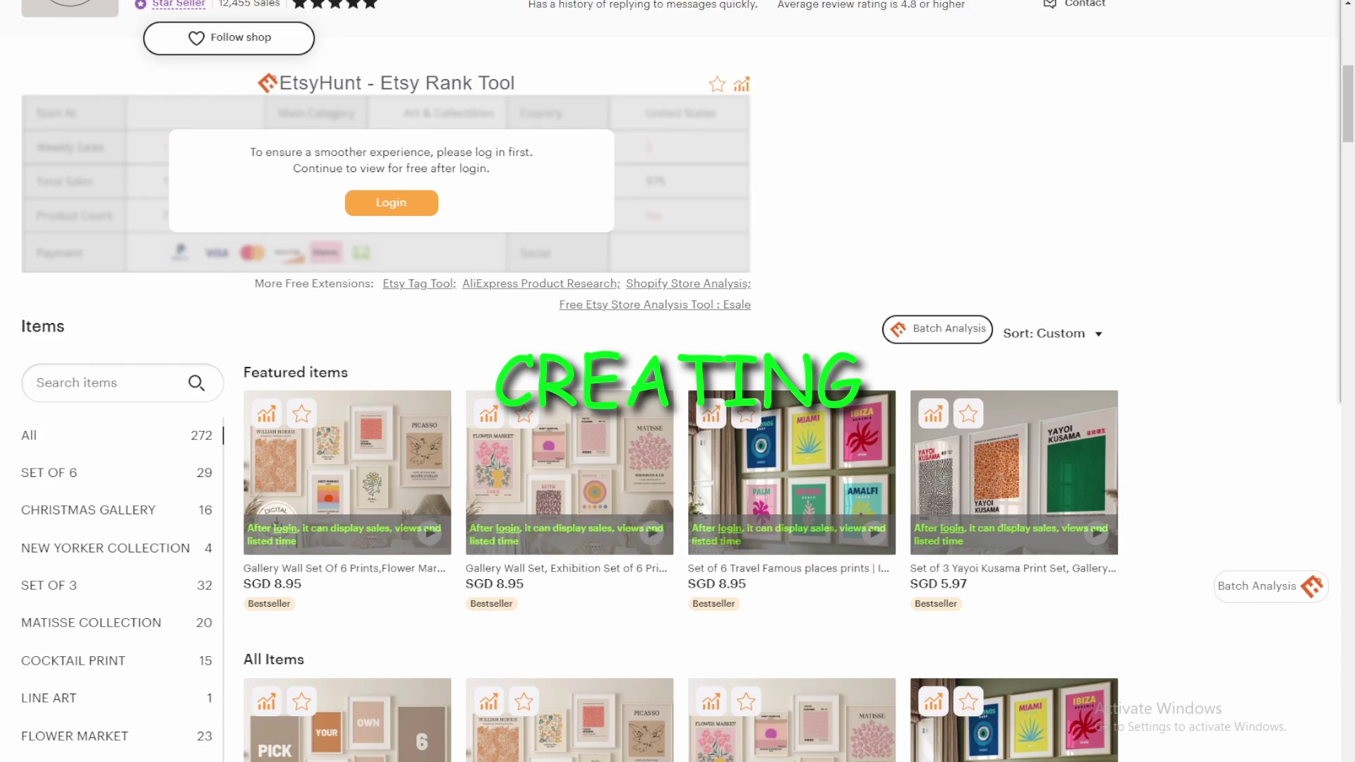
scroll(677, 381, "down", 6)
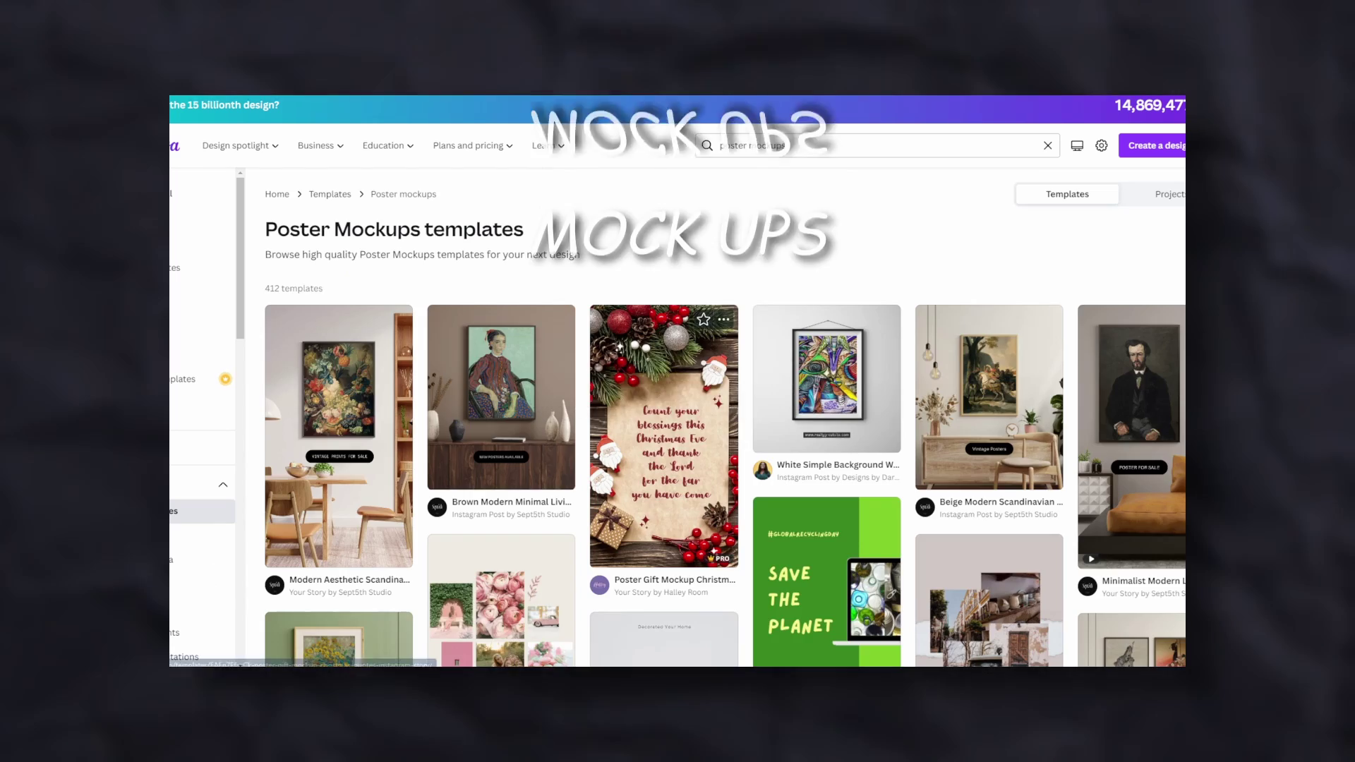
scroll(677, 417, "down", 15)
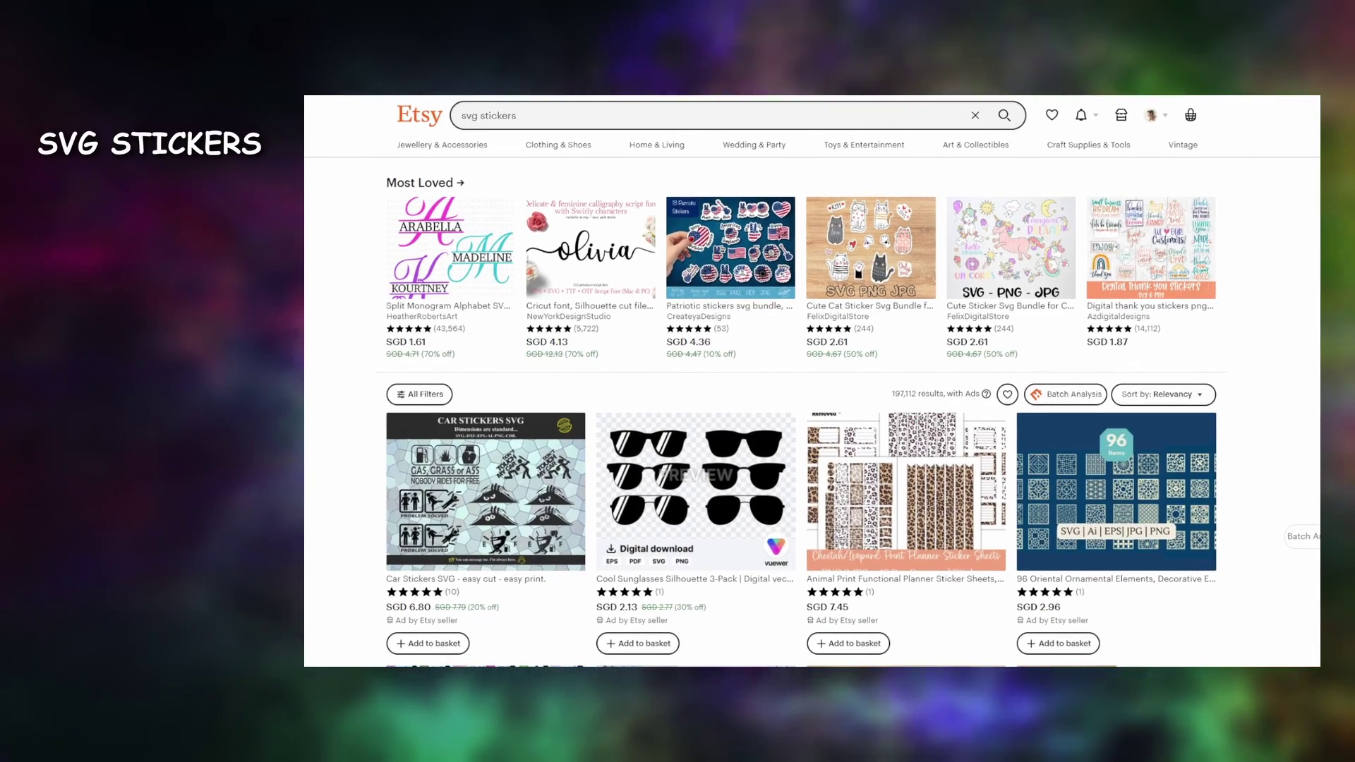
scroll(811, 381, "down", 7)
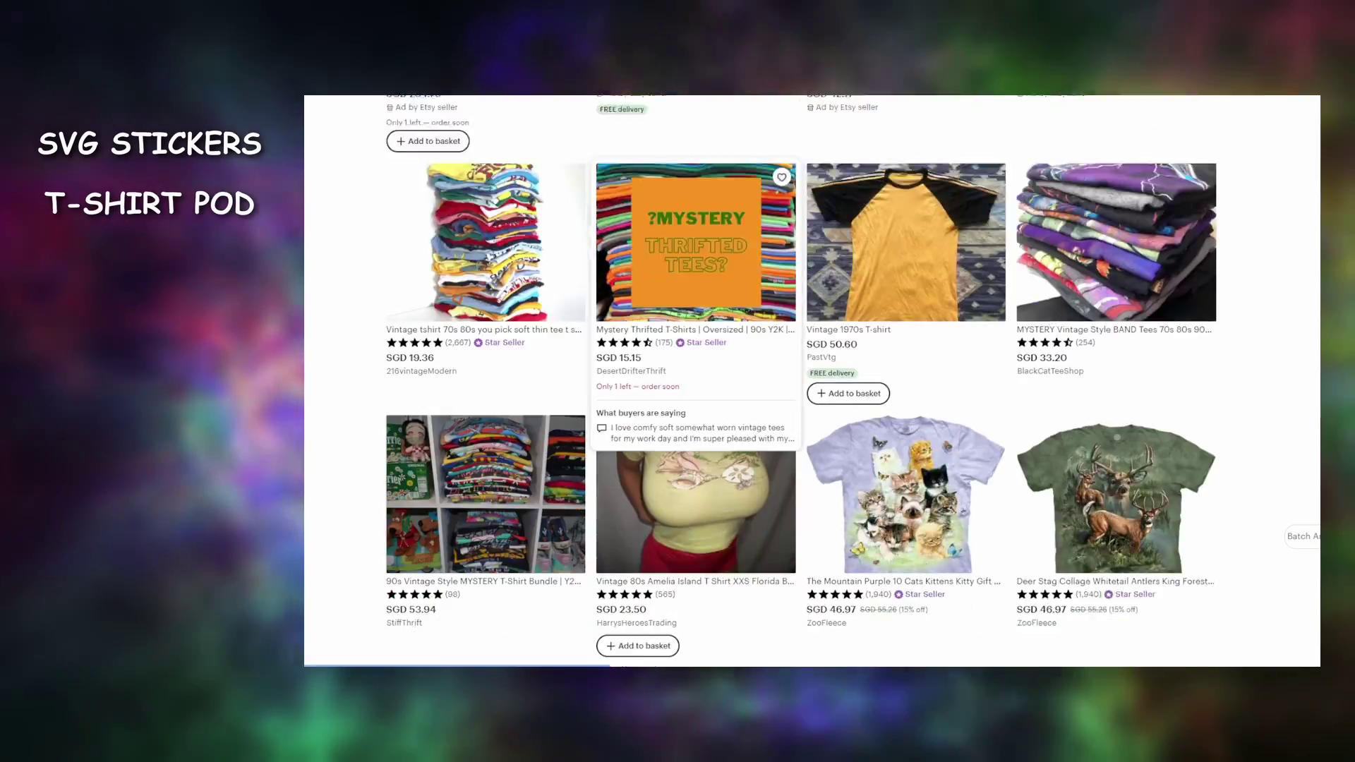
scroll(812, 381, "down", 5)
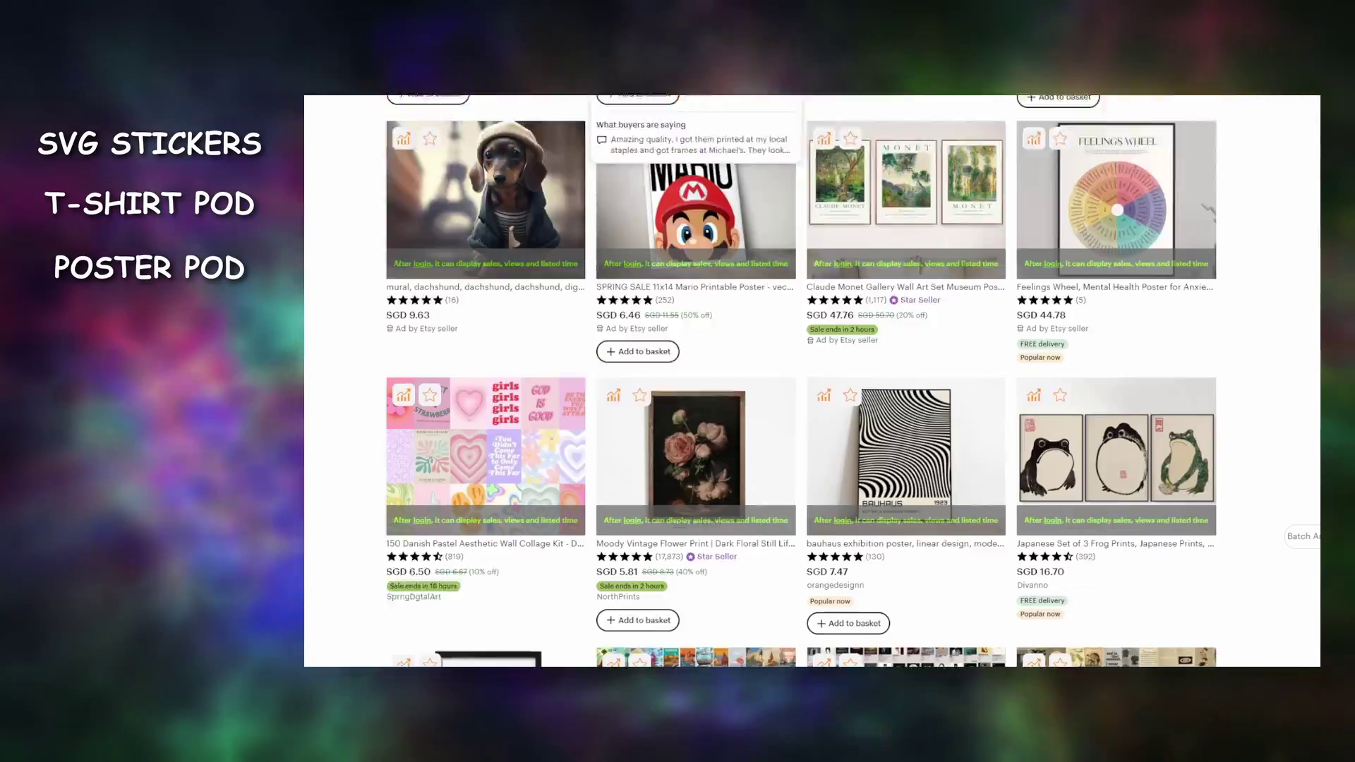
scroll(811, 381, "down", 4)
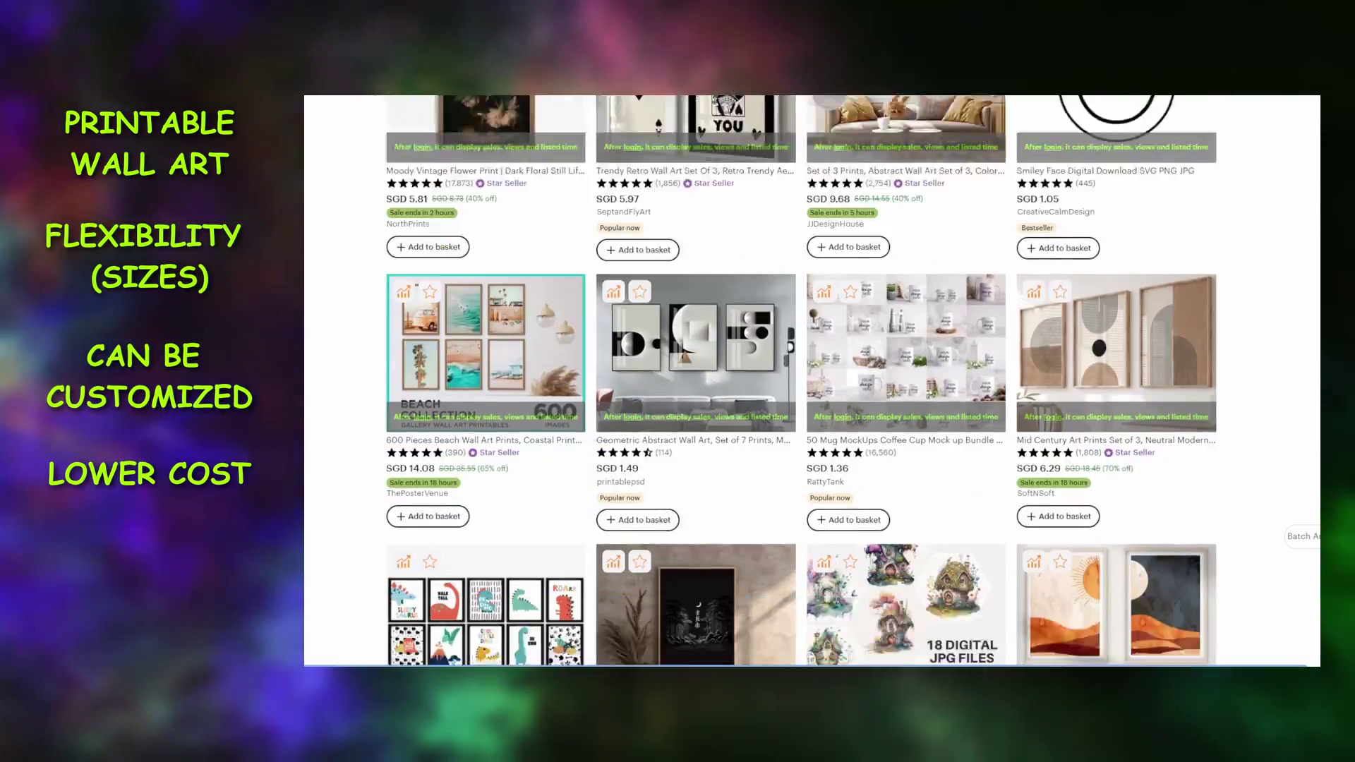
scroll(812, 381, "down", 5)
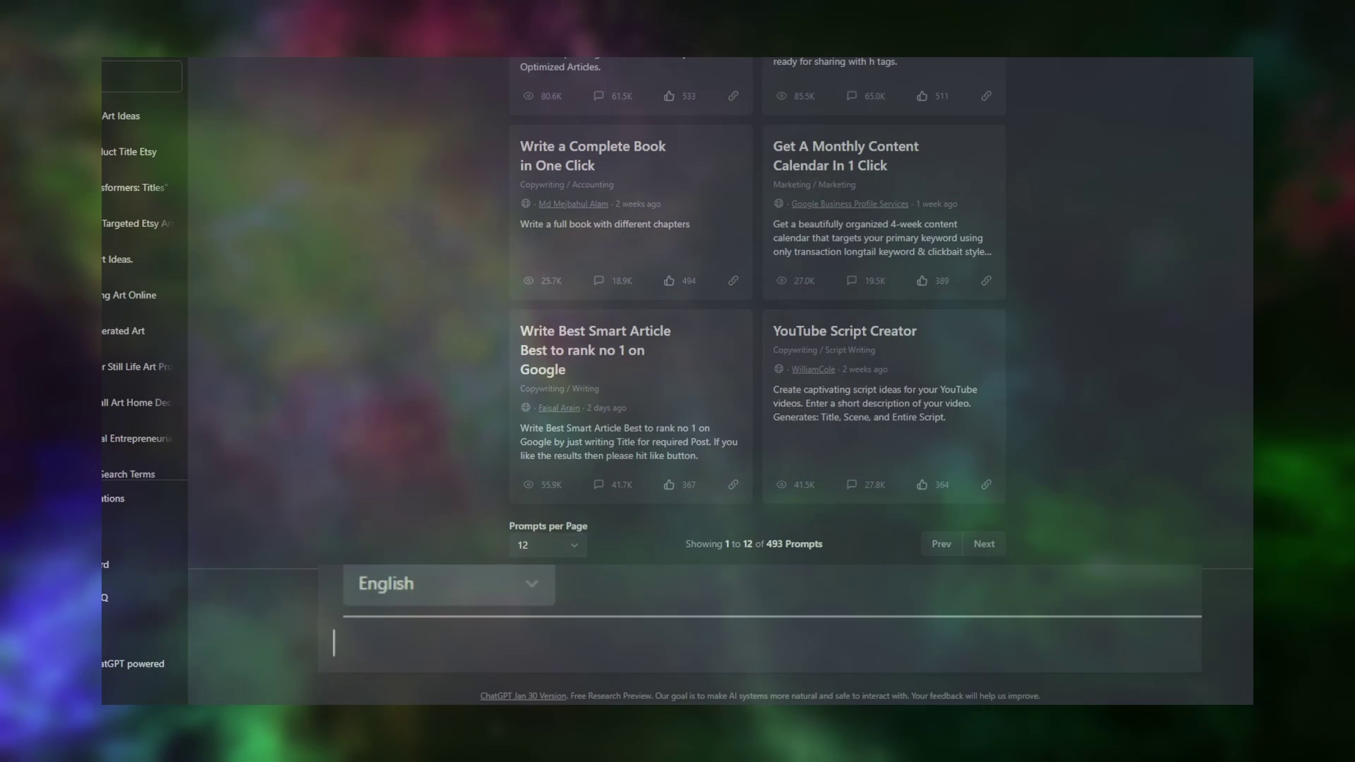
type("what are some digital wall art designs that would appeal to females aged 18-35 on")
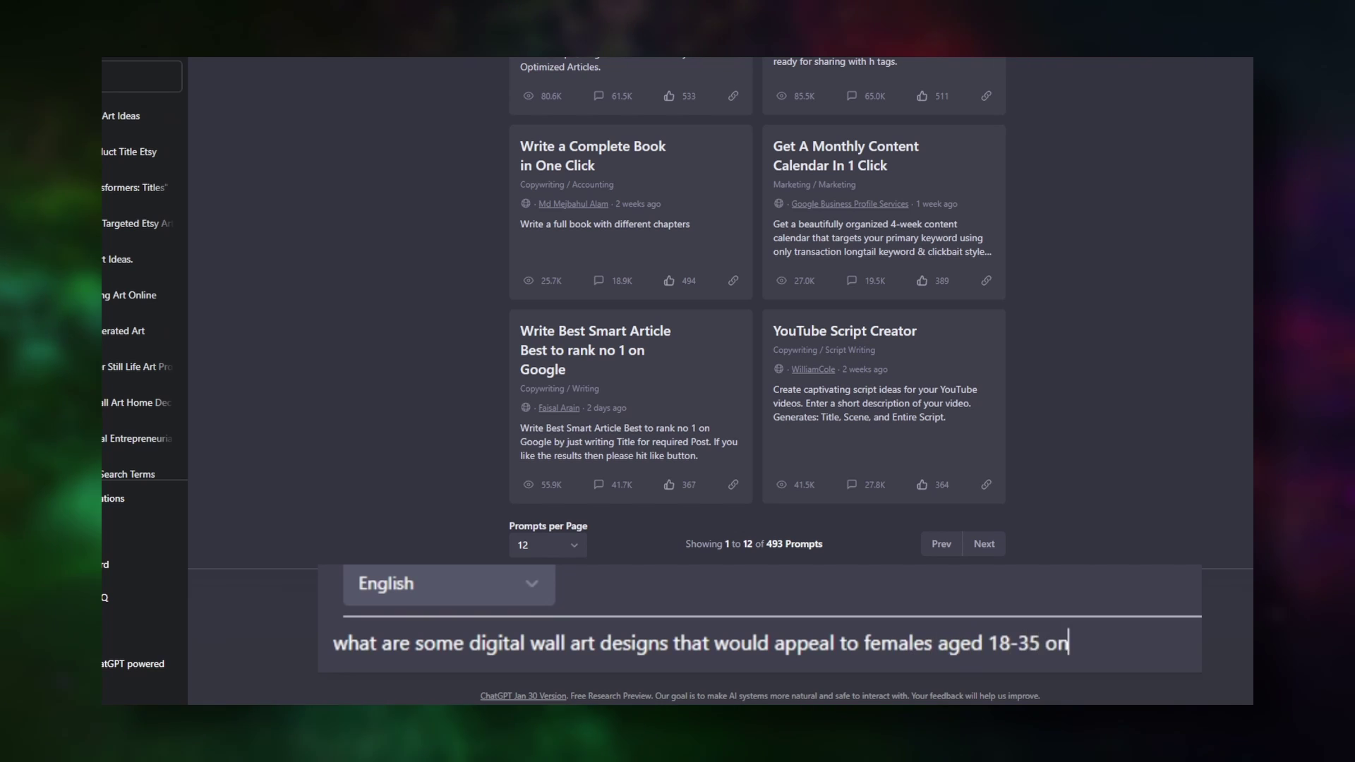
type("etsy")
key("Return")
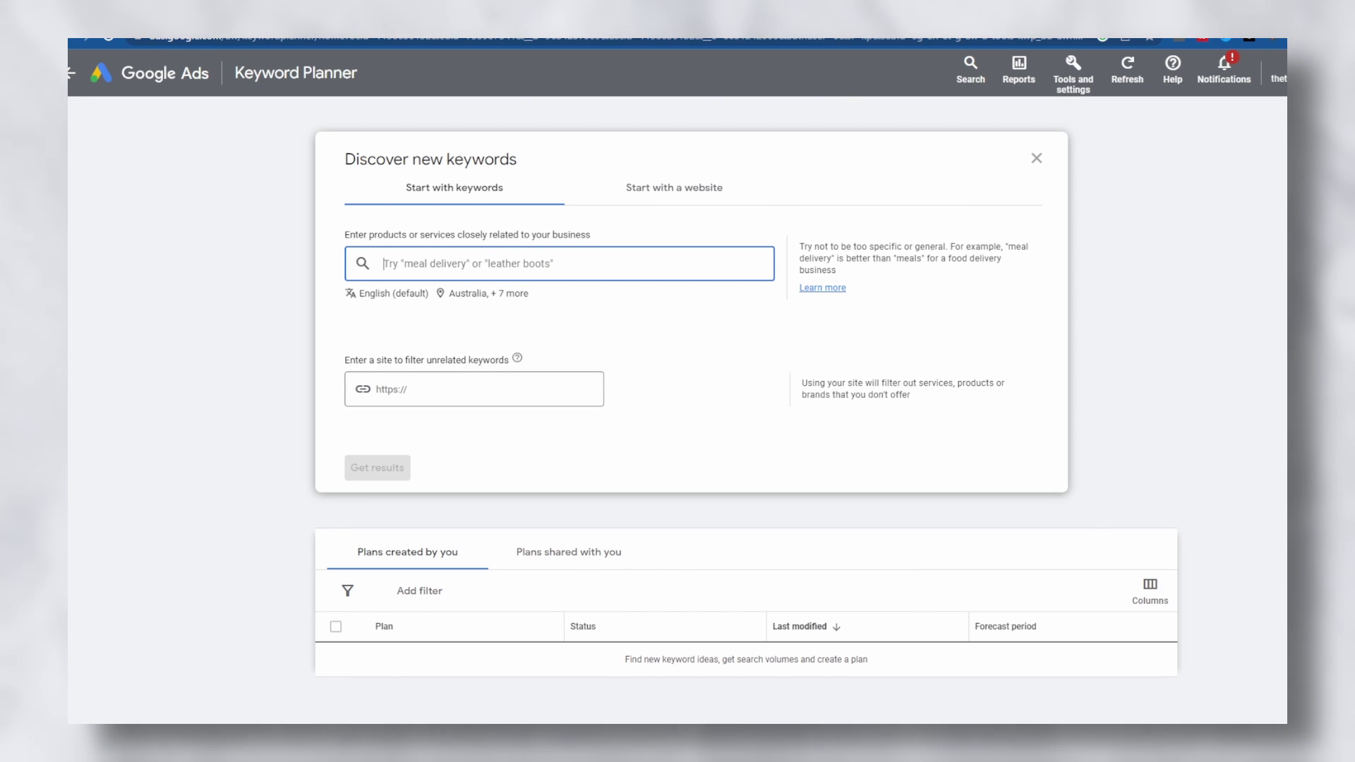
- Enter floral botanical wall art, floral wall art and botanical wall art, and review the eight-country location list
type("Floral botanical ")
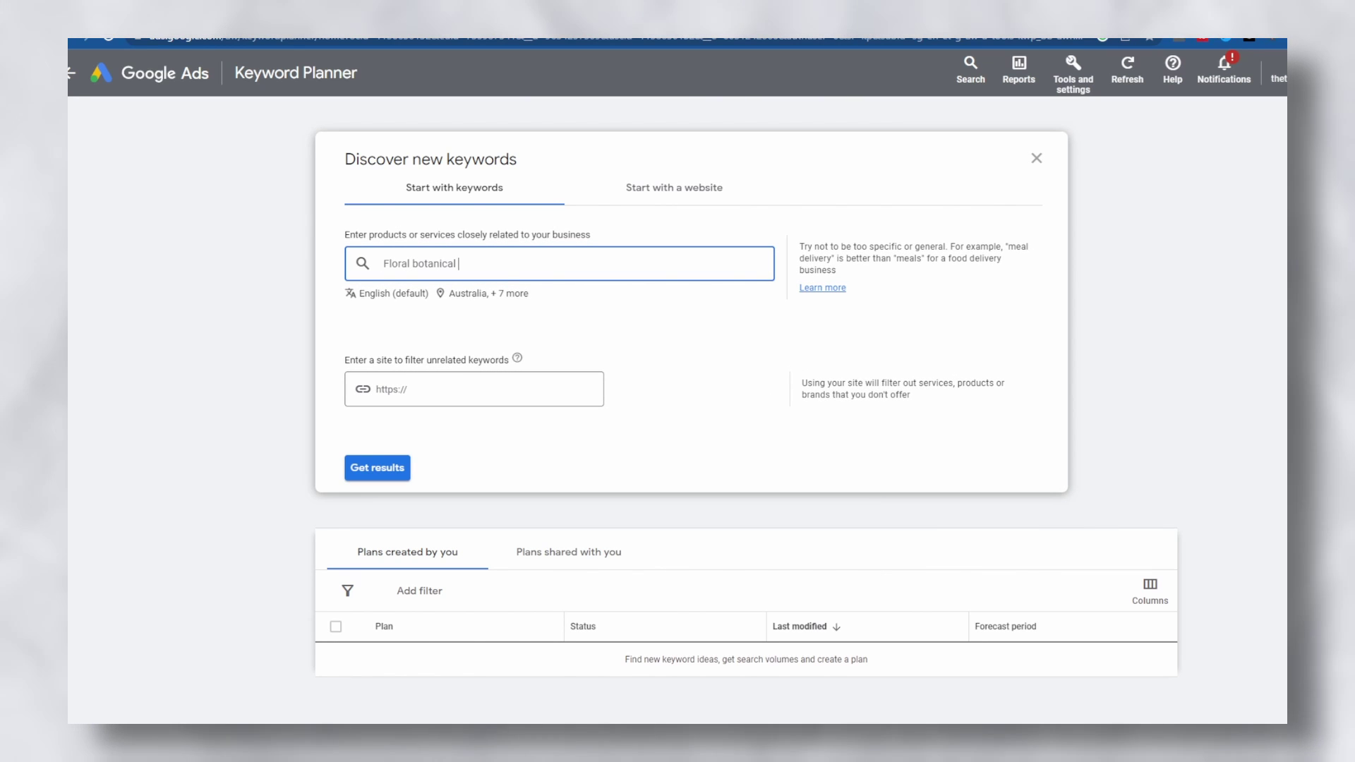
type("wall art")
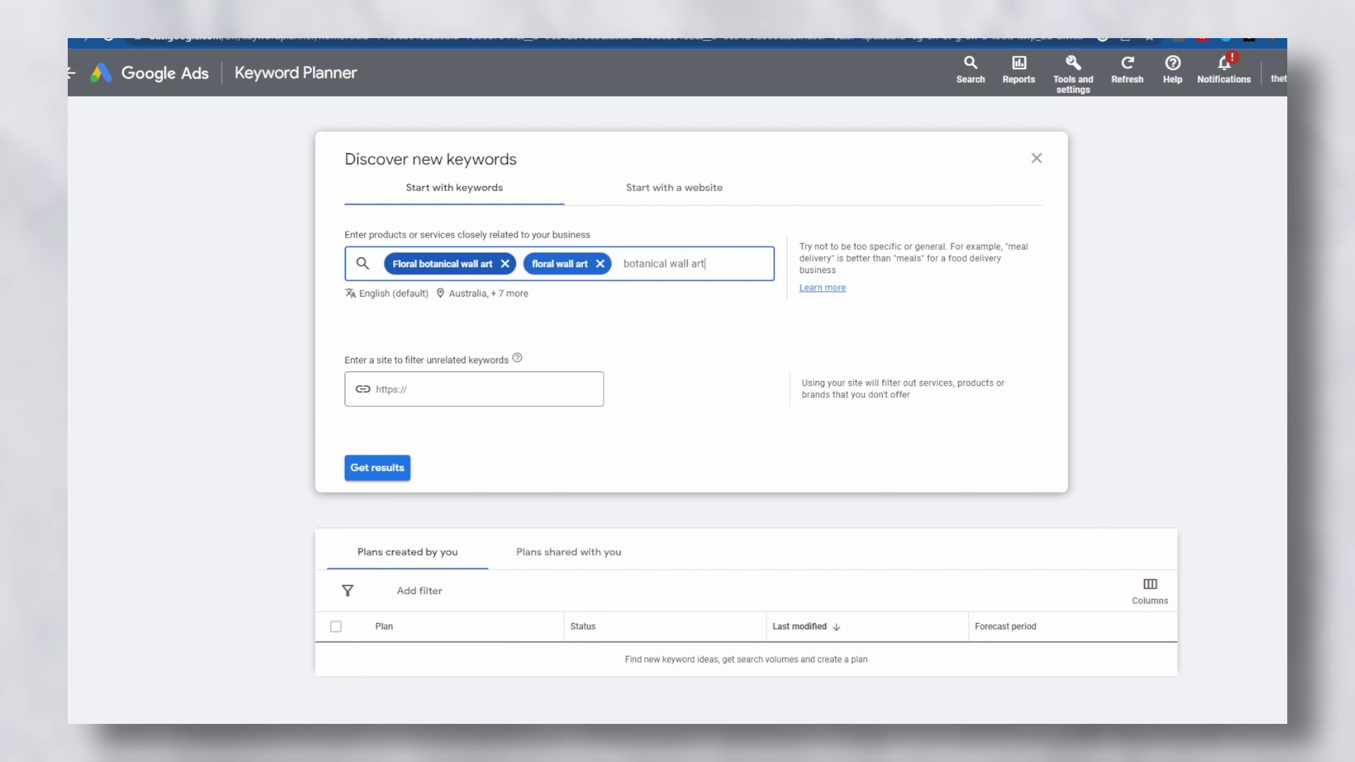
key("Return")
left_click(488, 323)
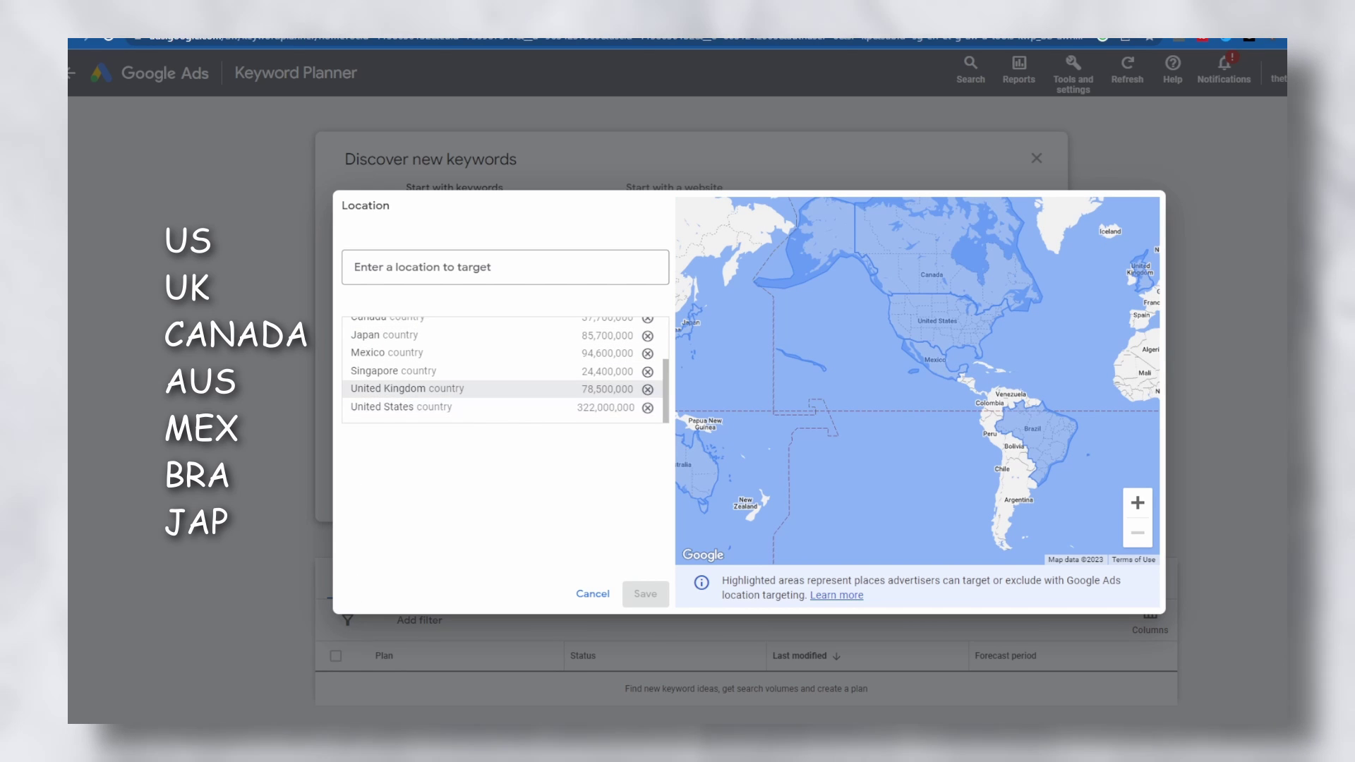
scroll(494, 388, "up", 2)
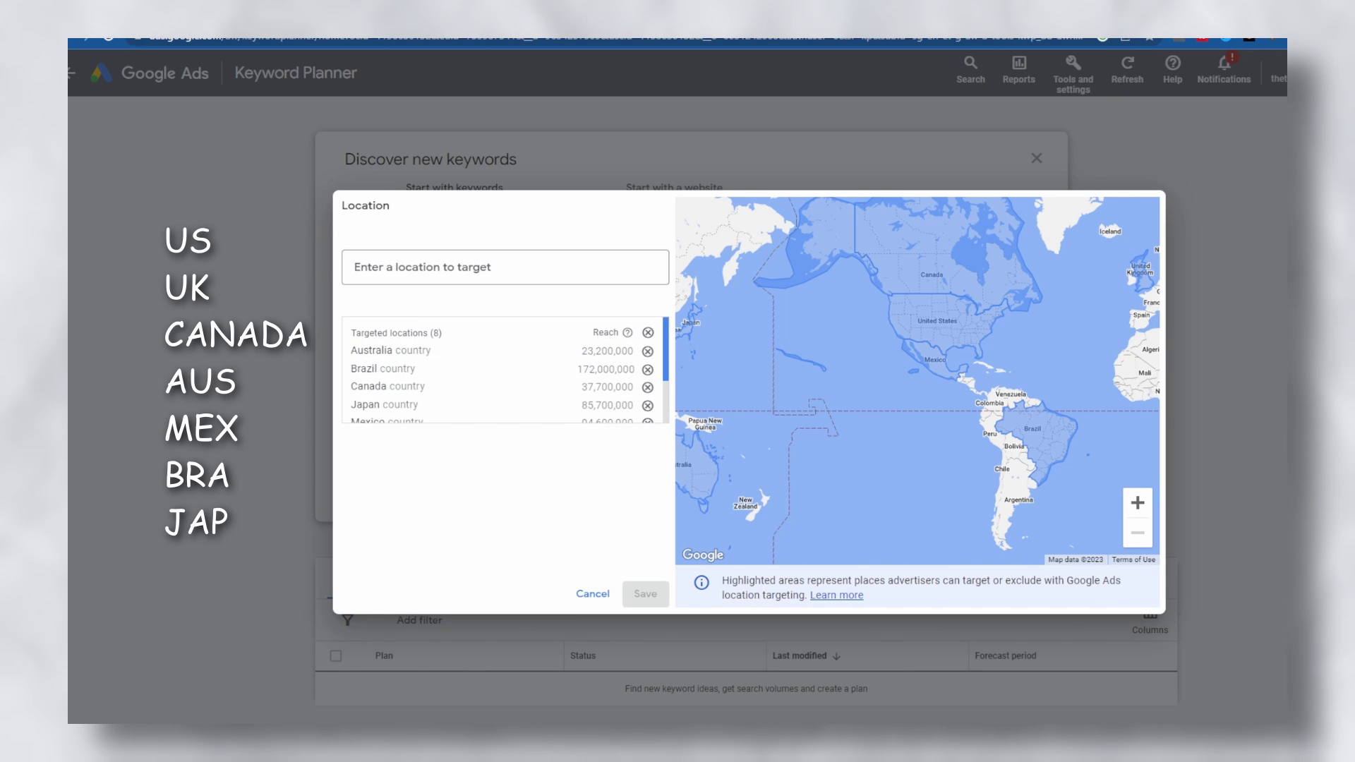
key("Escape")
- Get keyword ideas and review them, spotting 'flower wall decor' at 10K–100K monthly searches, up 900%
left_click(377, 496)
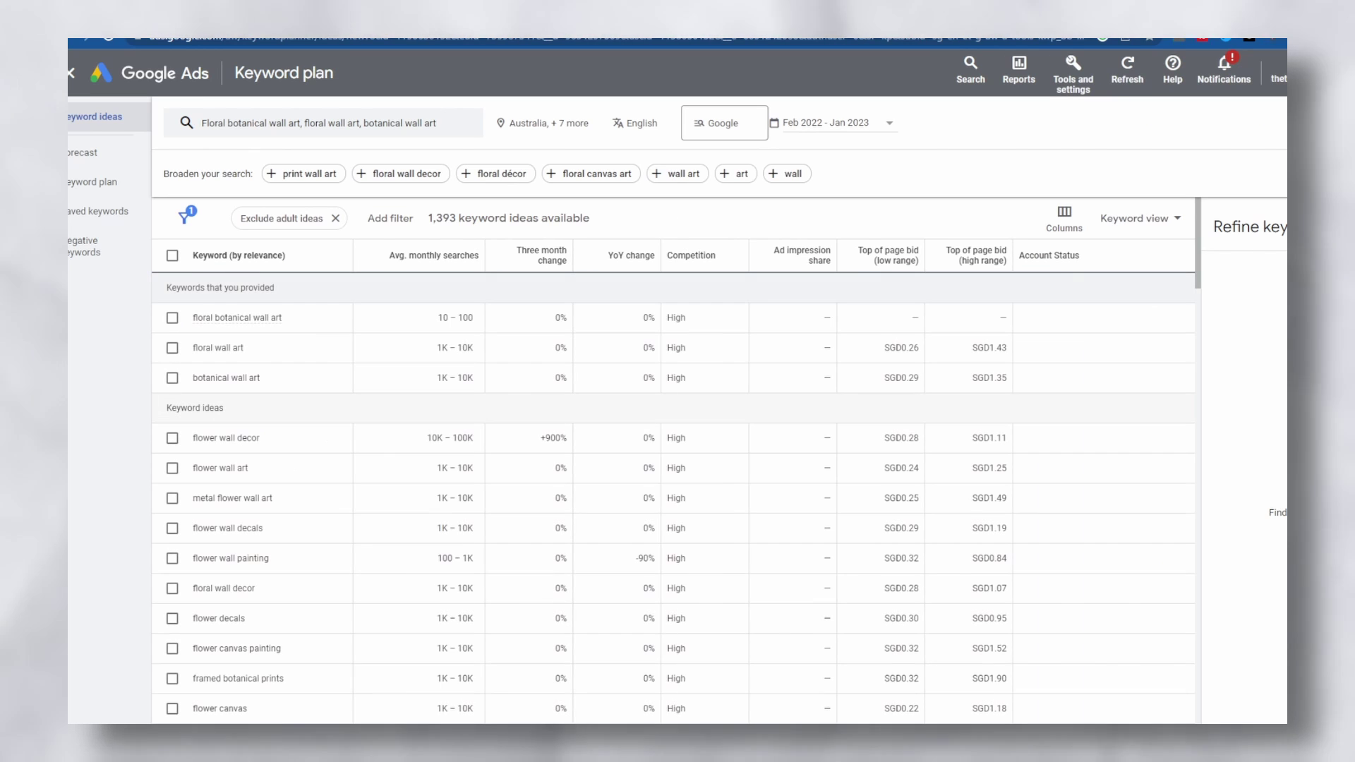
scroll(674, 494, "down", 5)
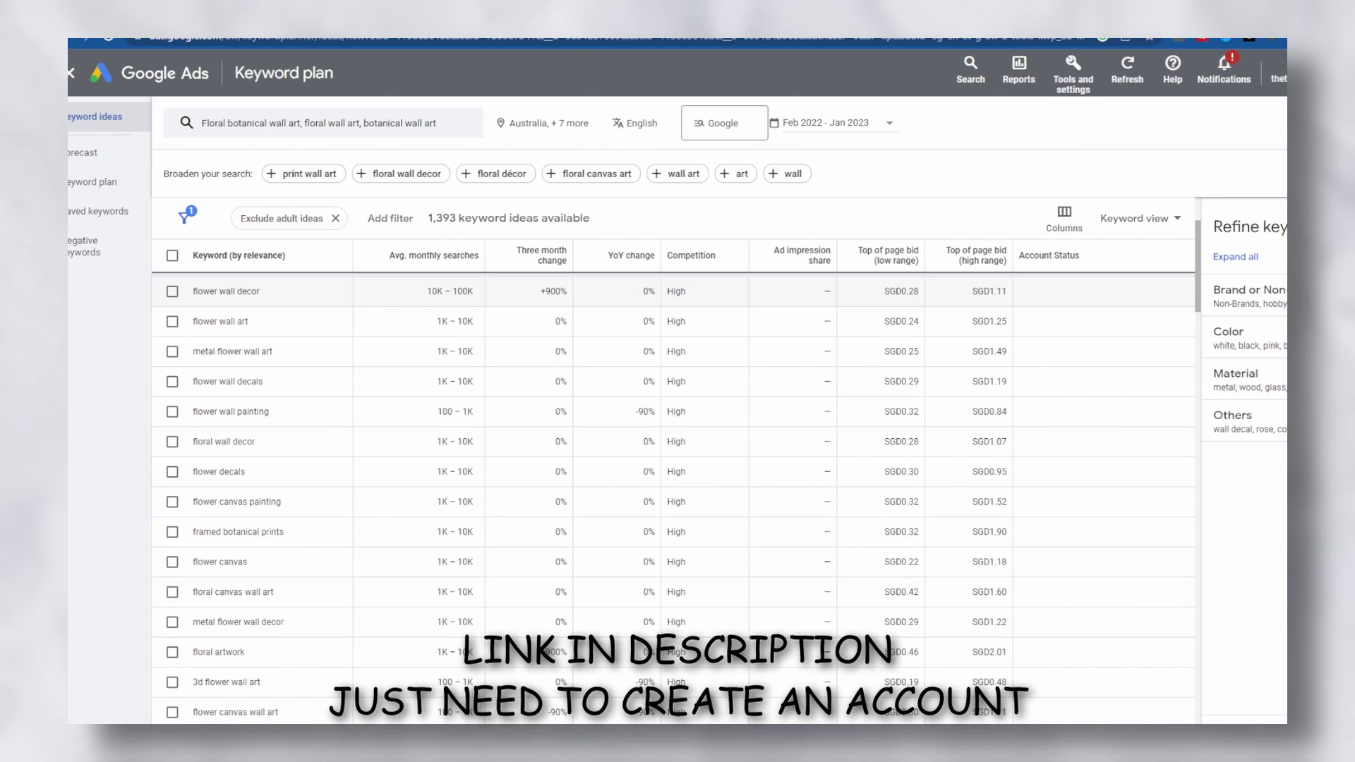
scroll(674, 493, "down", 10)
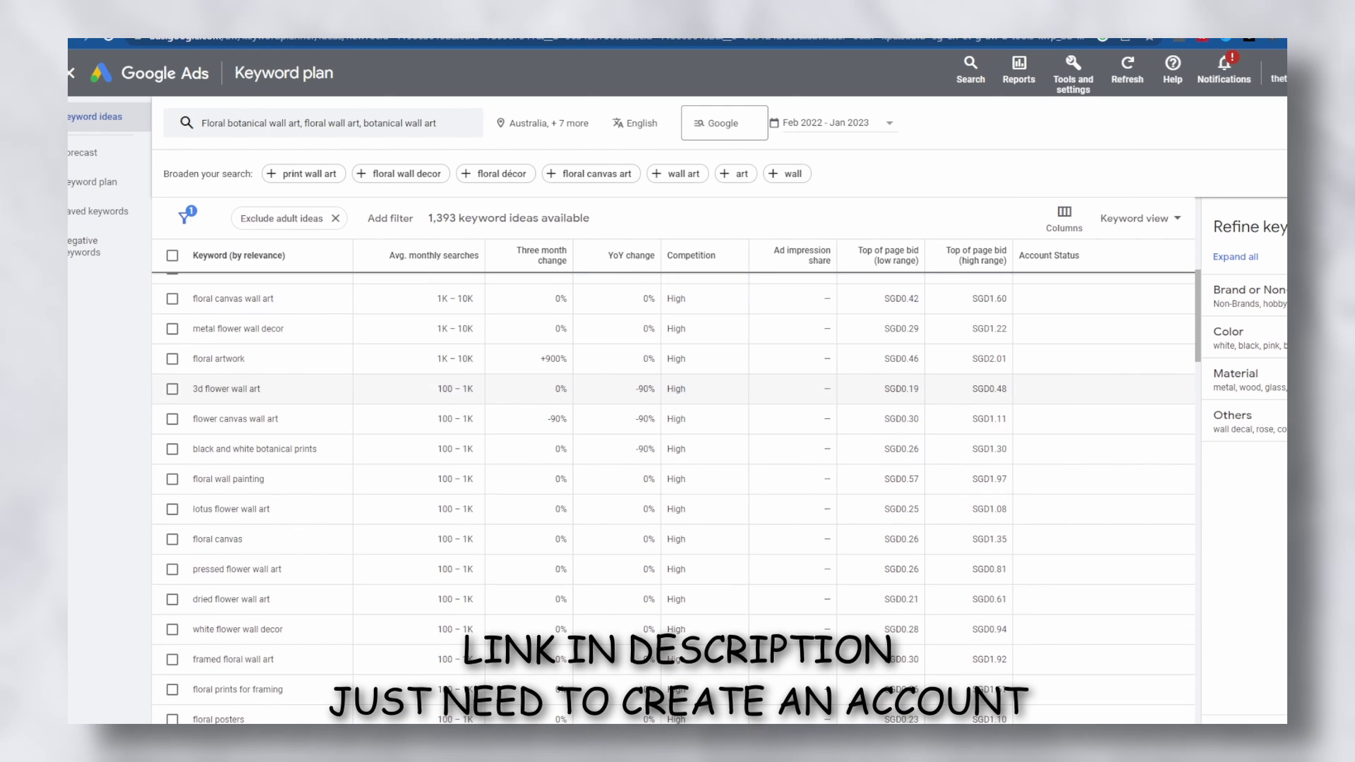
scroll(674, 494, "down", 7)
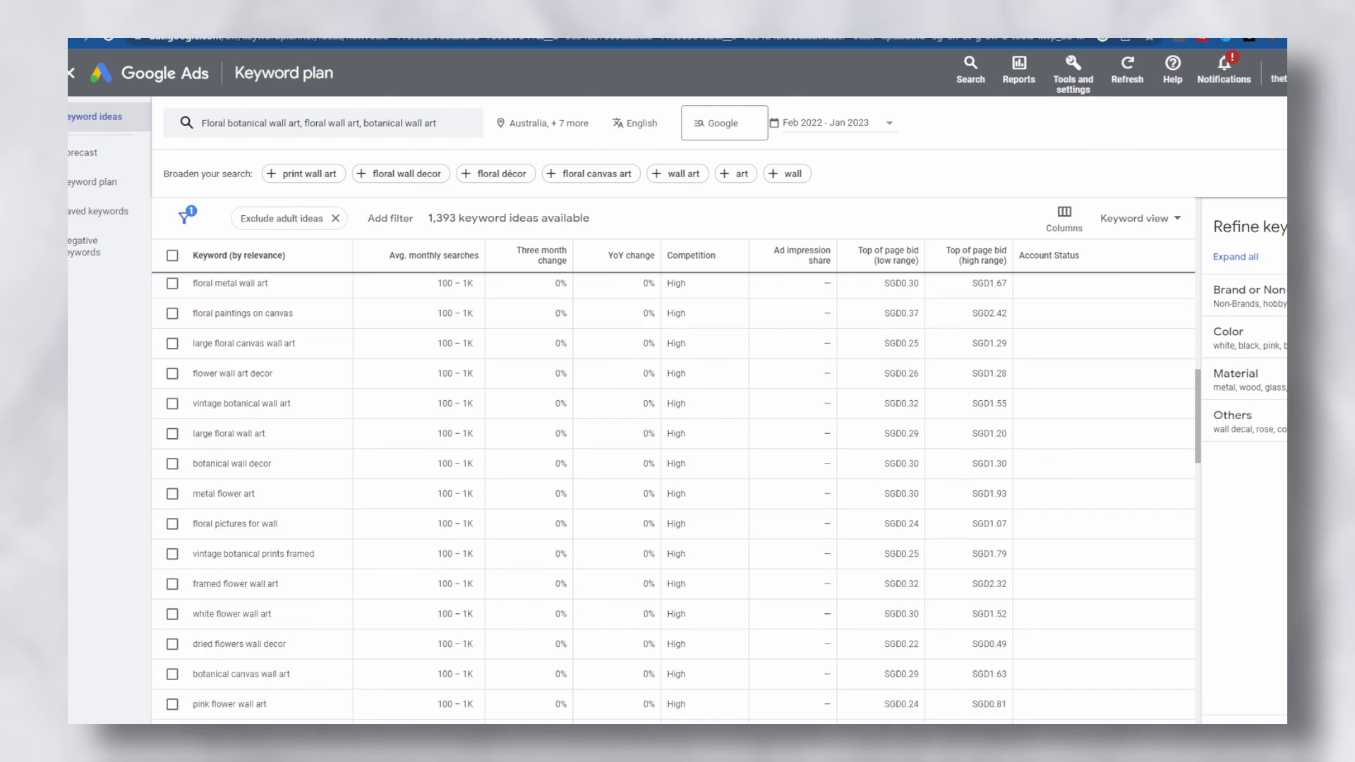
scroll(674, 494, "up", 15)
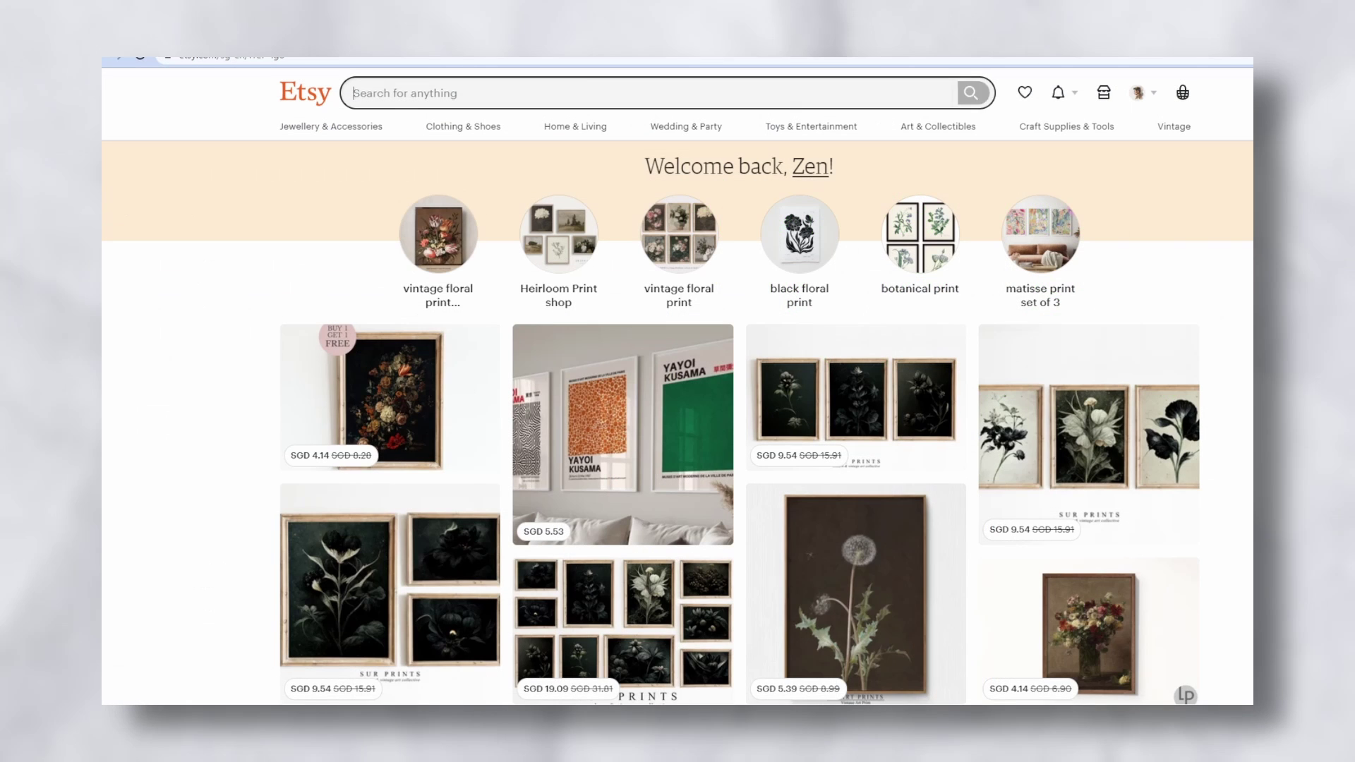
- Search Etsy for 'flower wall decor' and browse the 907,954 results to gauge competition
type("flower ")
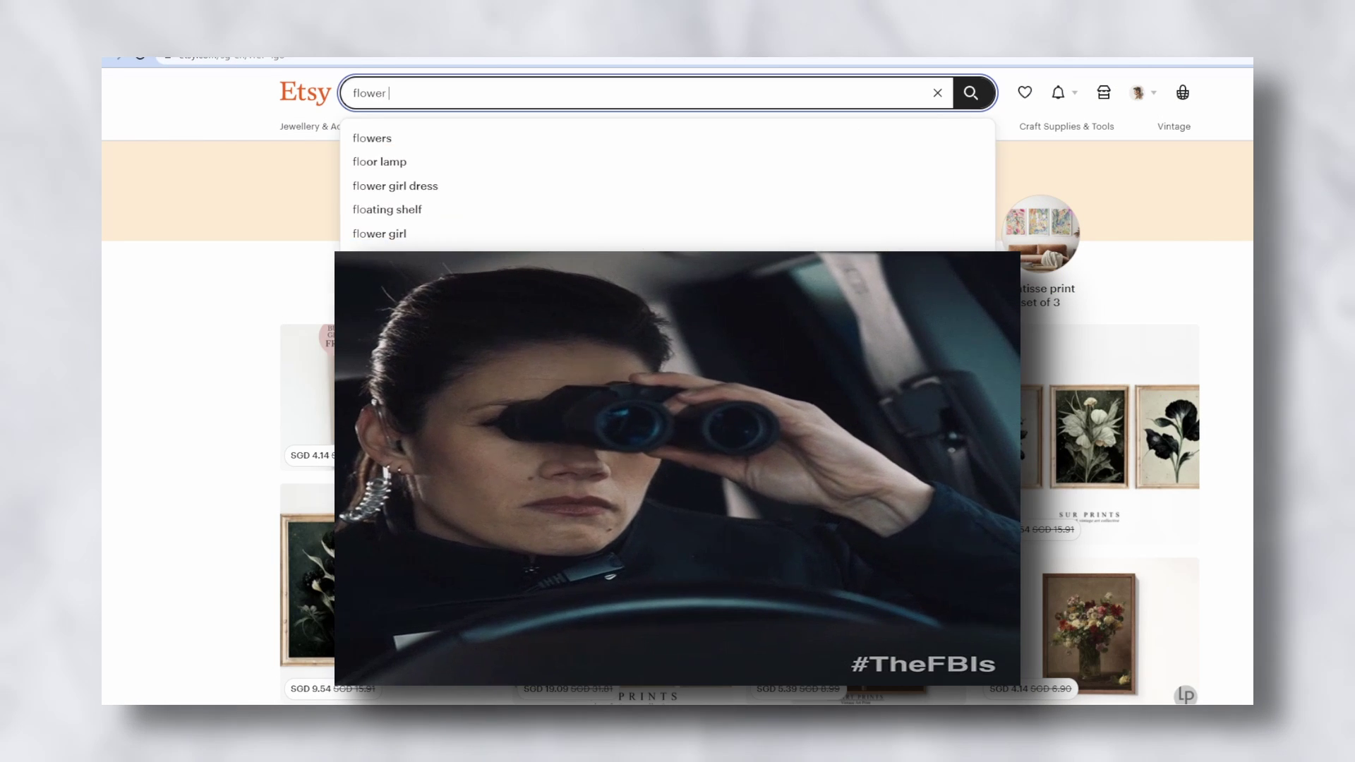
type("wall decor")
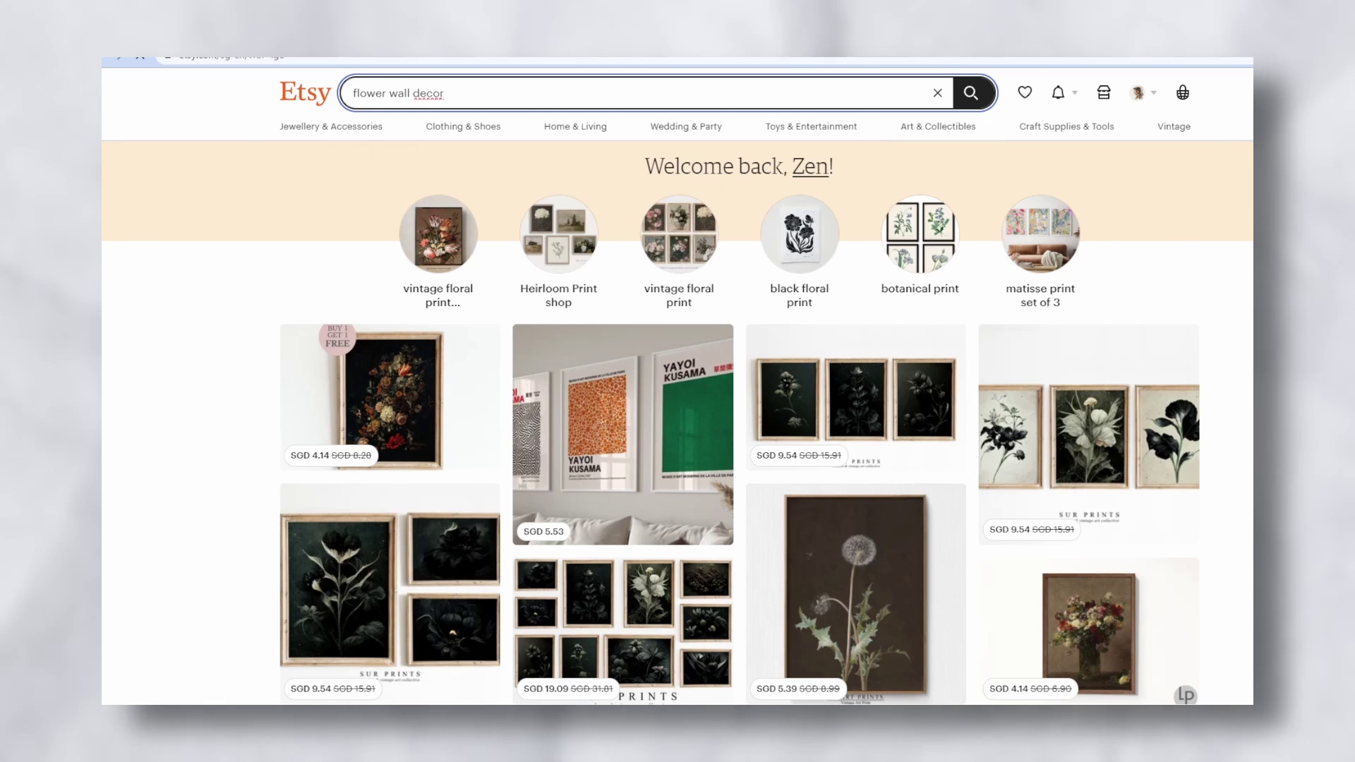
key("Return")
scroll(678, 388, "down", 1)
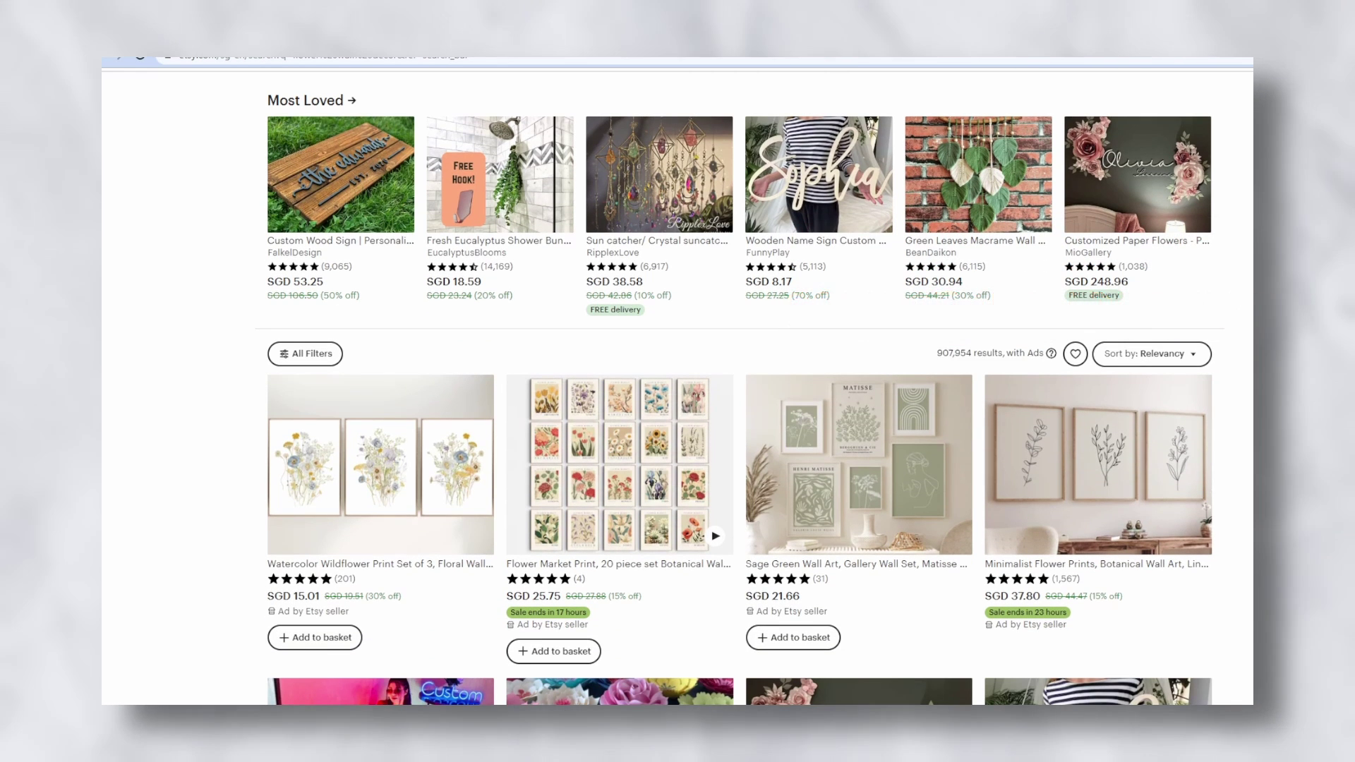
scroll(858, 388, "down", 2)
scroll(739, 388, "down", 20)
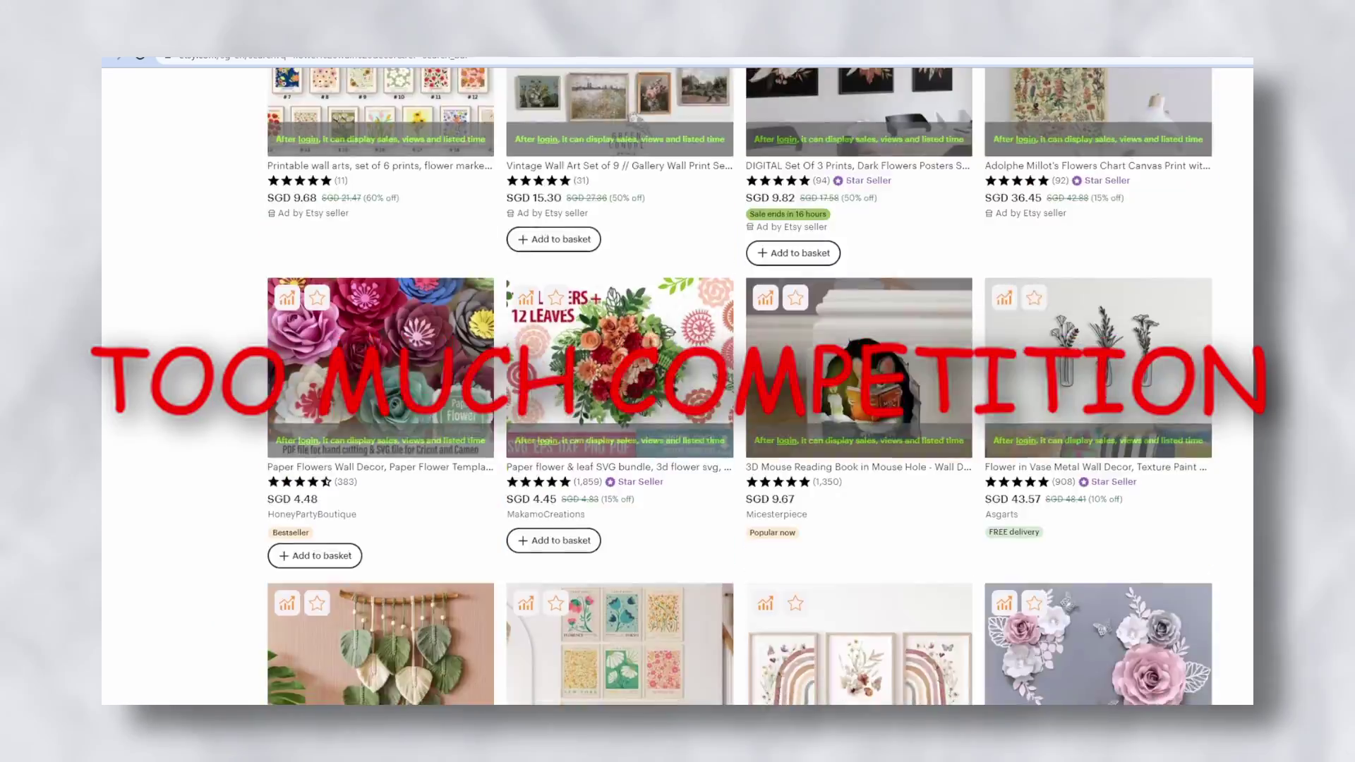
scroll(677, 388, "down", 20)
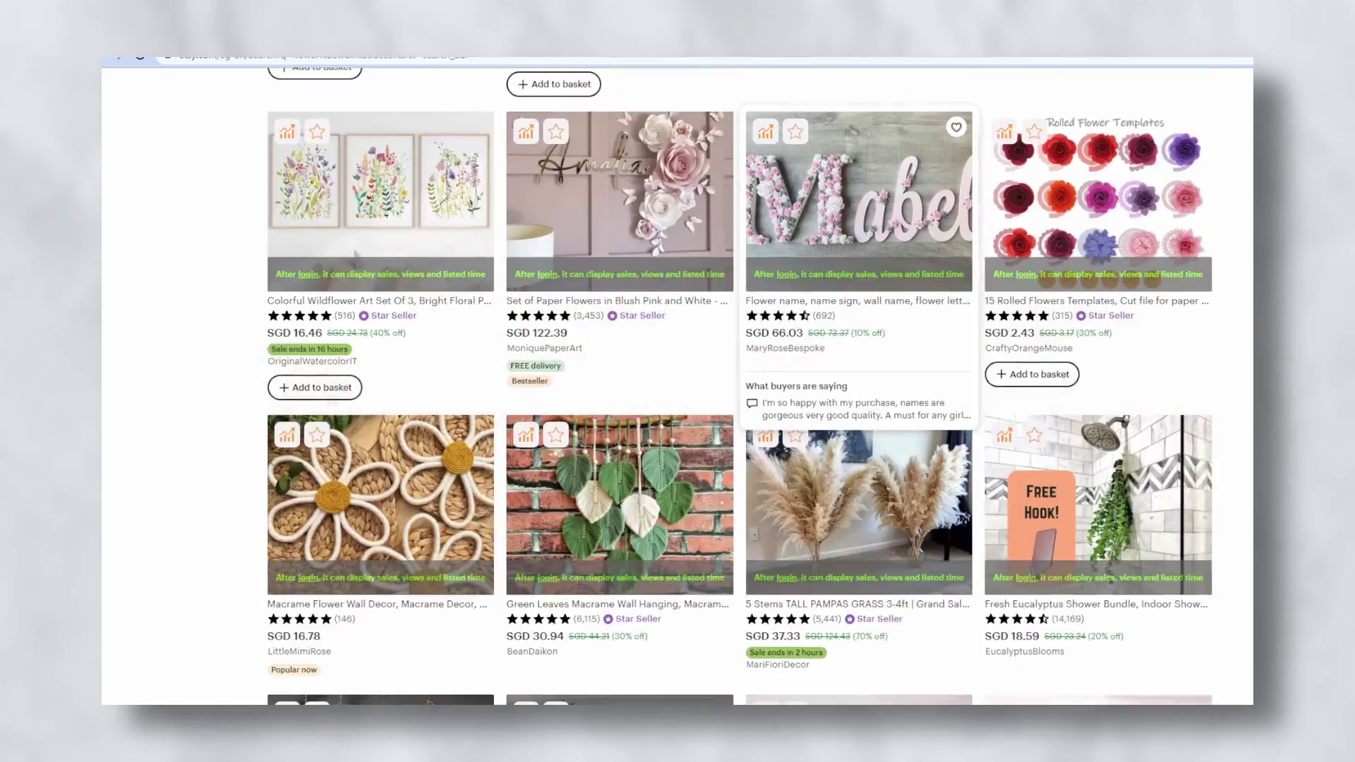
scroll(678, 388, "down", 8)
scroll(677, 388, "up", 15)
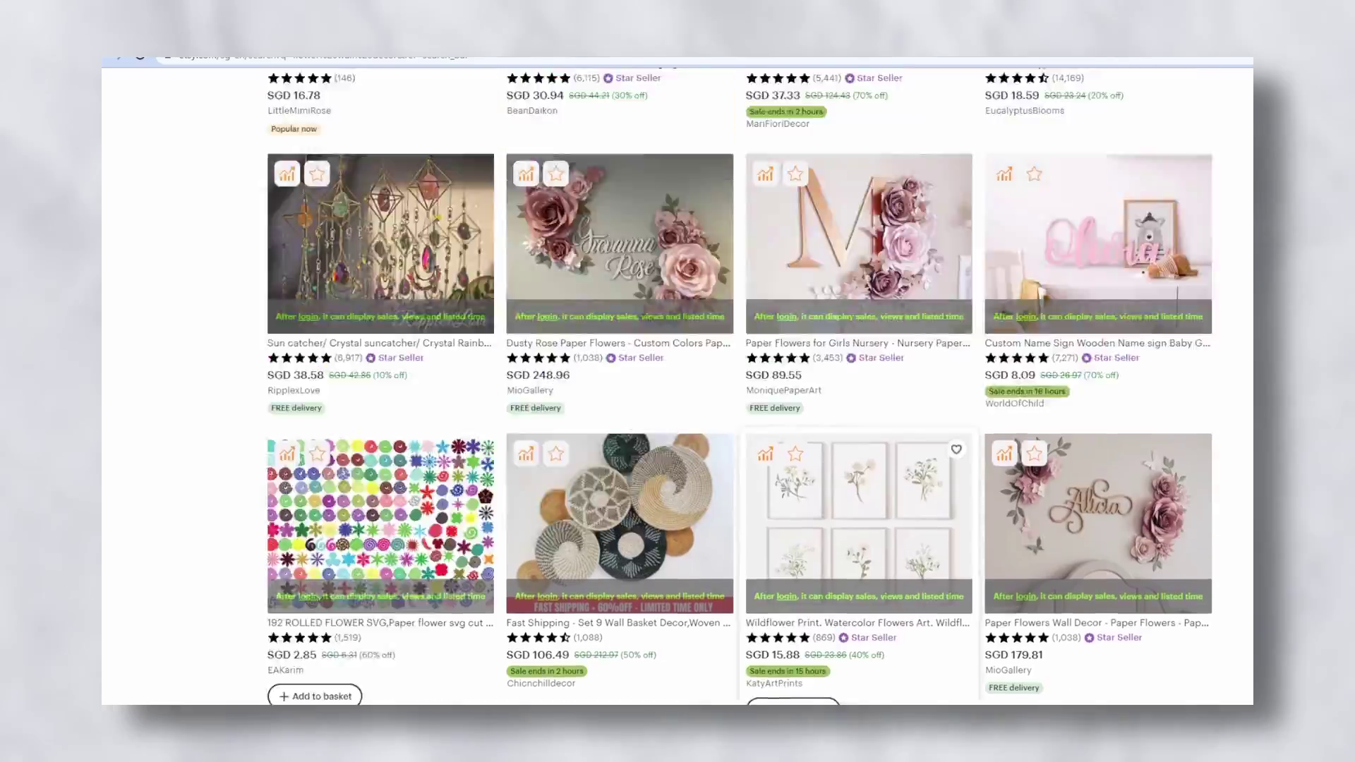
scroll(677, 389, "up", 4)
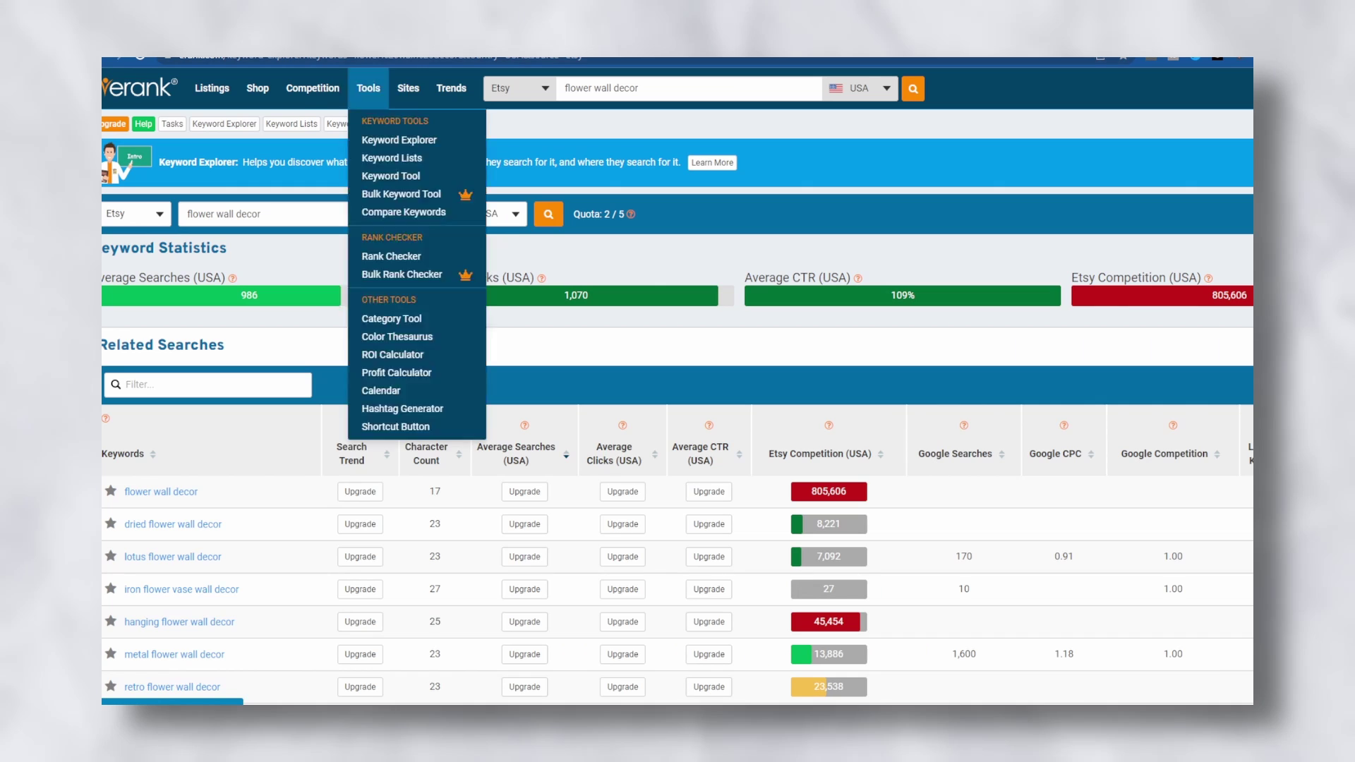
- Scroll through eRank's statistics and Related Searches table for 'flower wall decor' in the USA
scroll(677, 388, "down", 1)
scroll(709, 279, "down", 4)
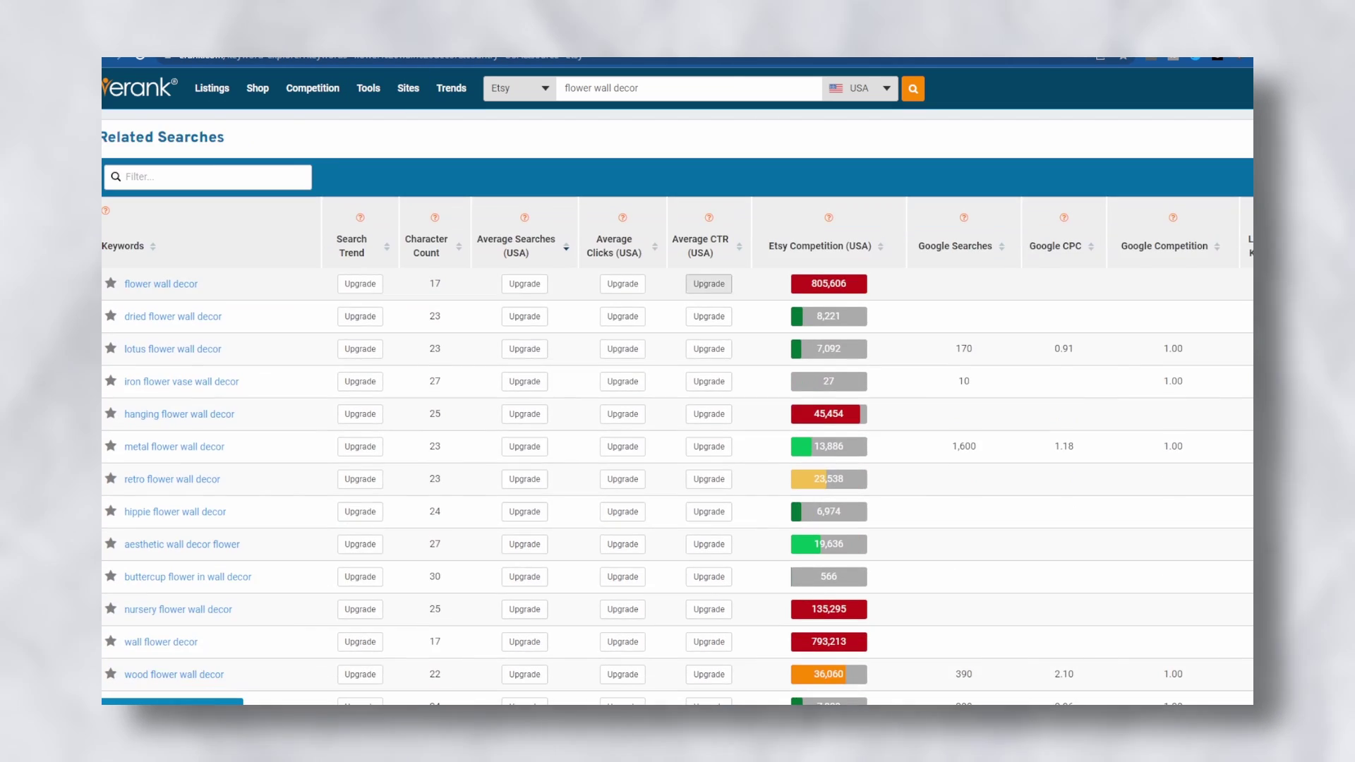
scroll(677, 388, "up", 4)
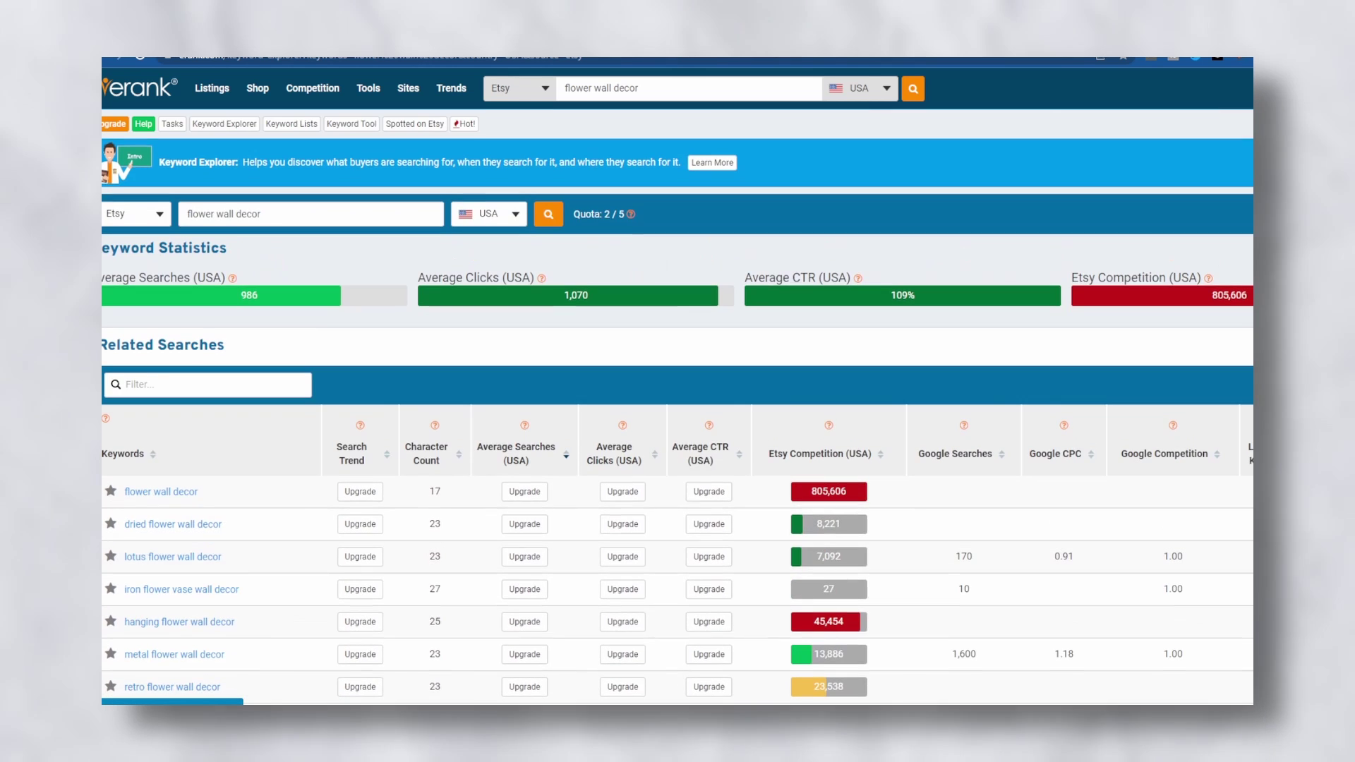
scroll(708, 288, "down", 8)
scroll(709, 288, "up", 5)
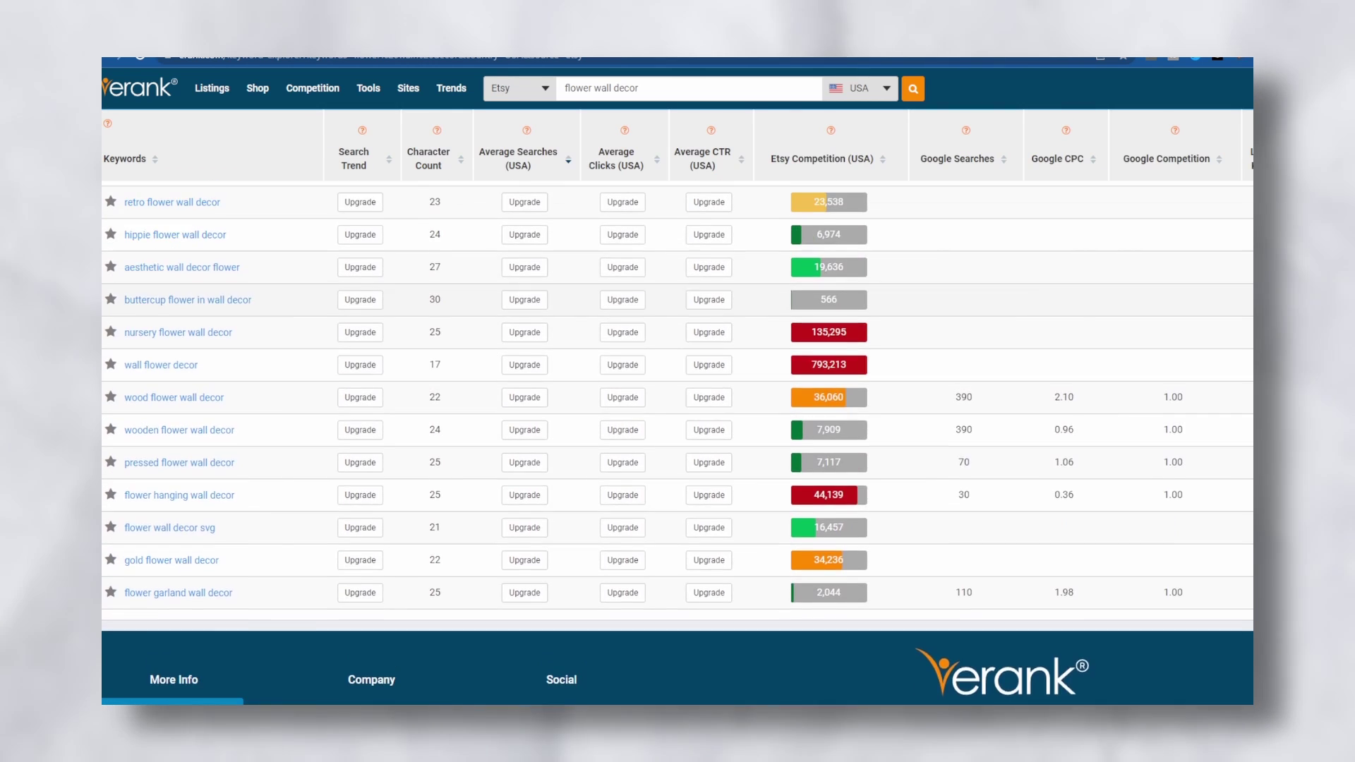
scroll(708, 288, "up", 3)
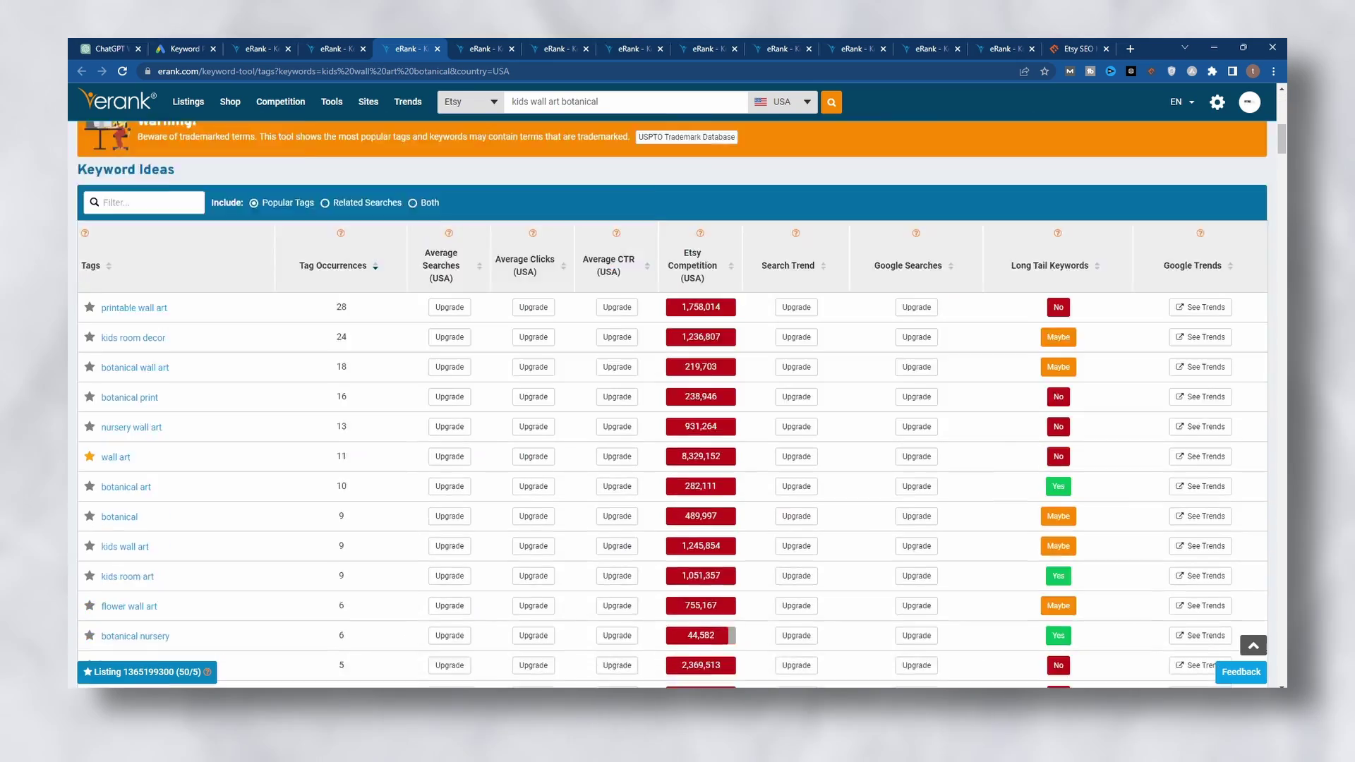
- Open eRank's Keyword Tool for 'sage green wall art' and sort Top Listings by Total Views, highest first
scroll(670, 423, "down", 15)
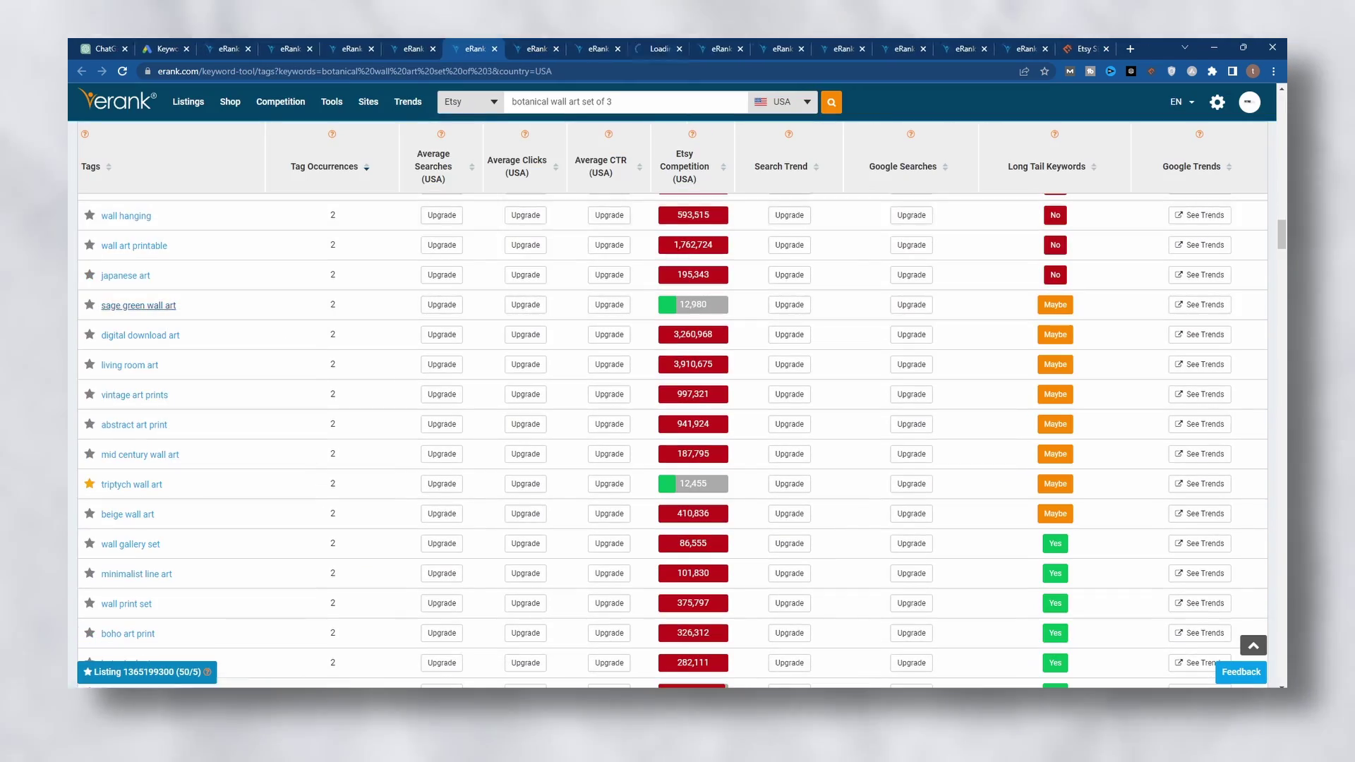
left_click(138, 305)
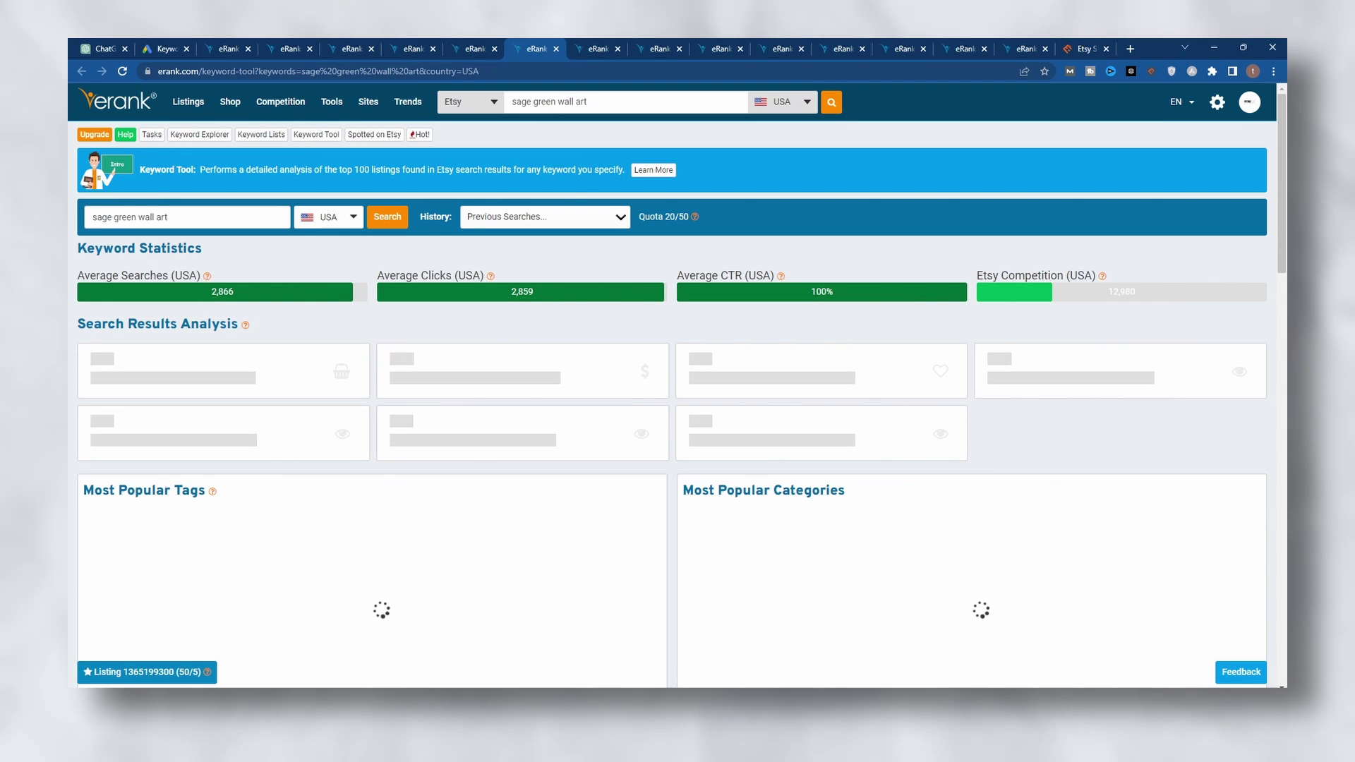
scroll(677, 388, "down", 1)
scroll(677, 388, "up", 1)
scroll(678, 388, "down", 2)
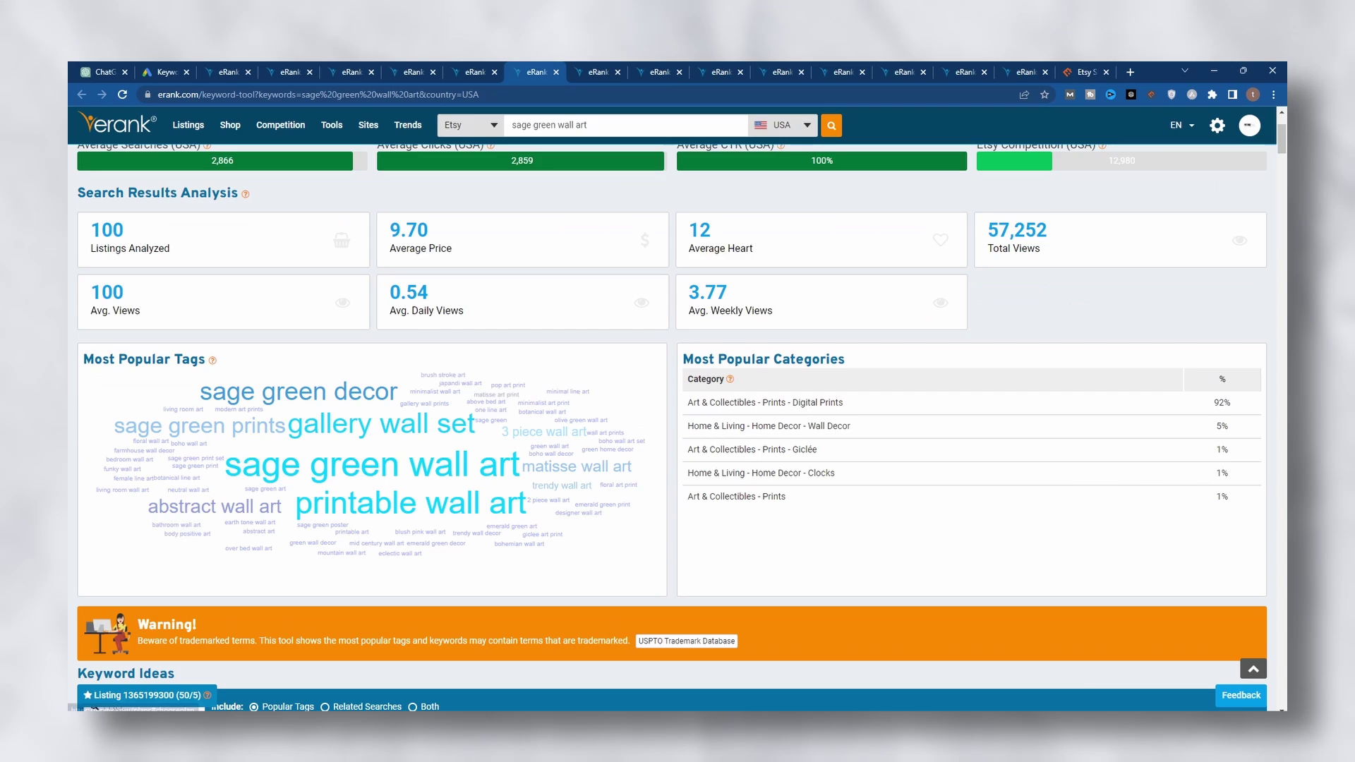
scroll(677, 423, "up", 1)
scroll(678, 423, "down", 10)
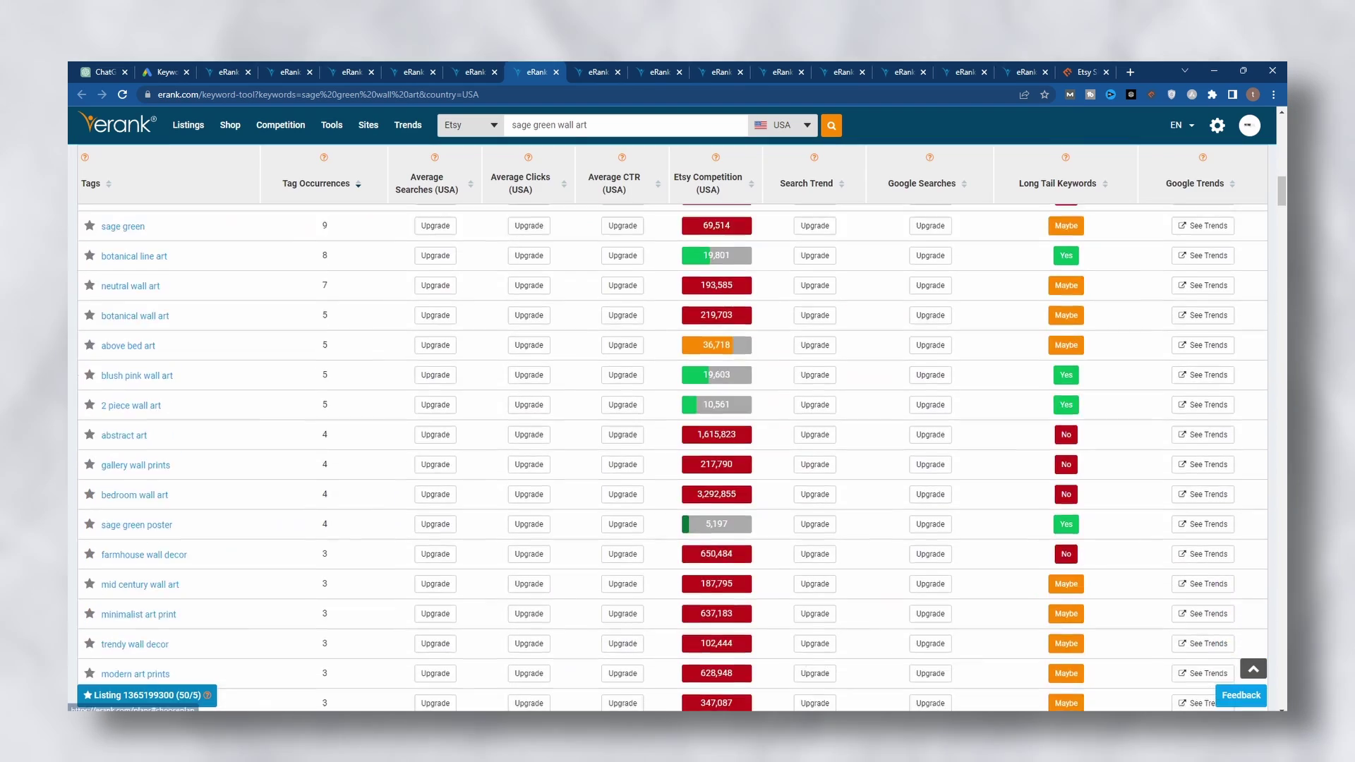
scroll(678, 423, "up", 2)
scroll(678, 423, "down", 10)
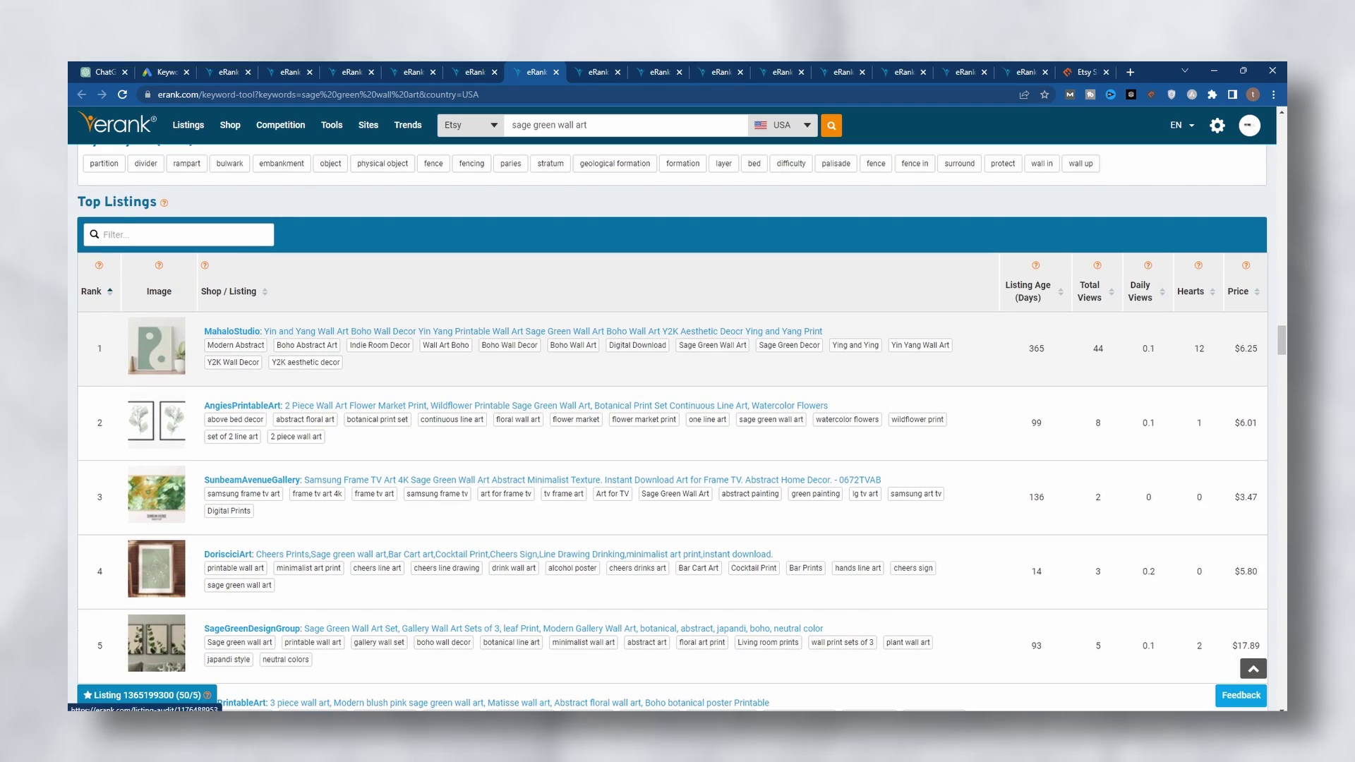
left_click(1090, 290)
left_click(1090, 291)
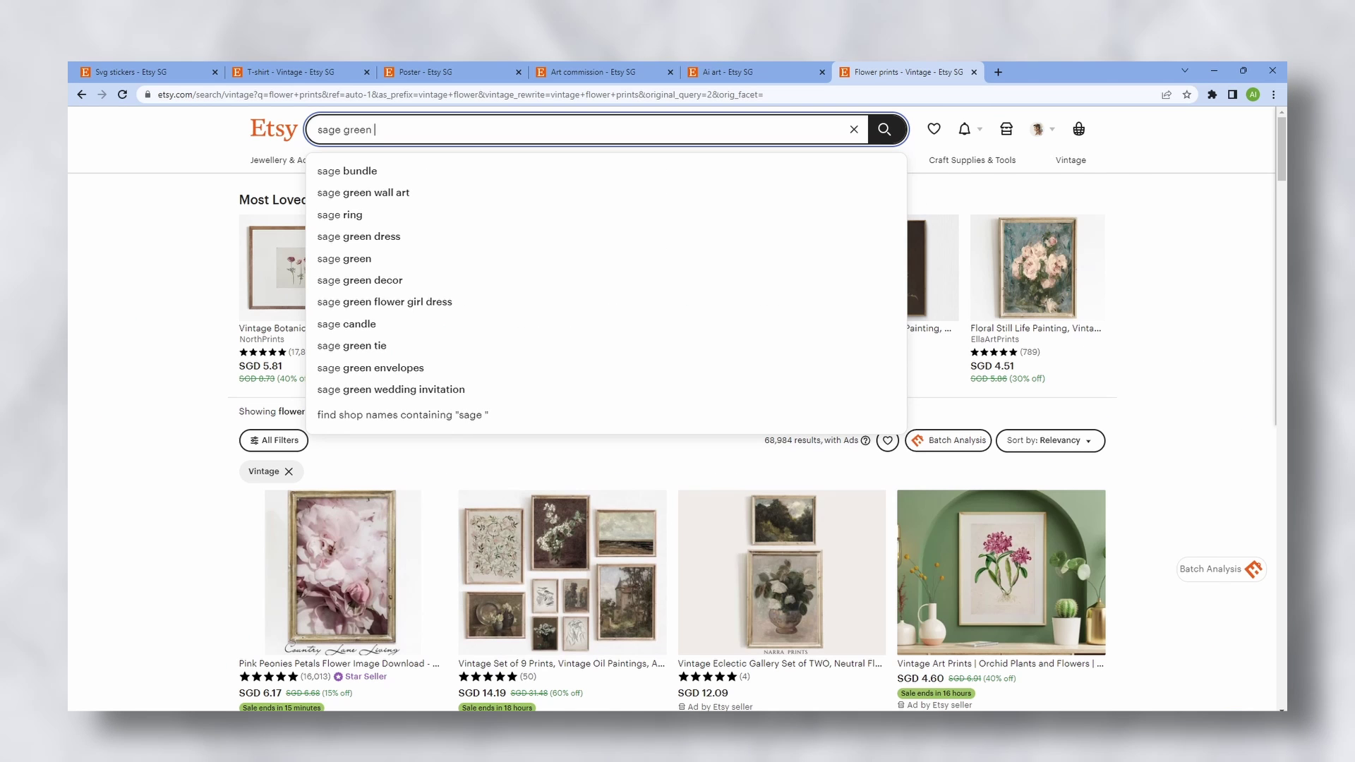
- Search Etsy for 'sage green wall art' and browse listings priced from SGD 5.73 to SGD 21.71
type("wall art")
key("Return")
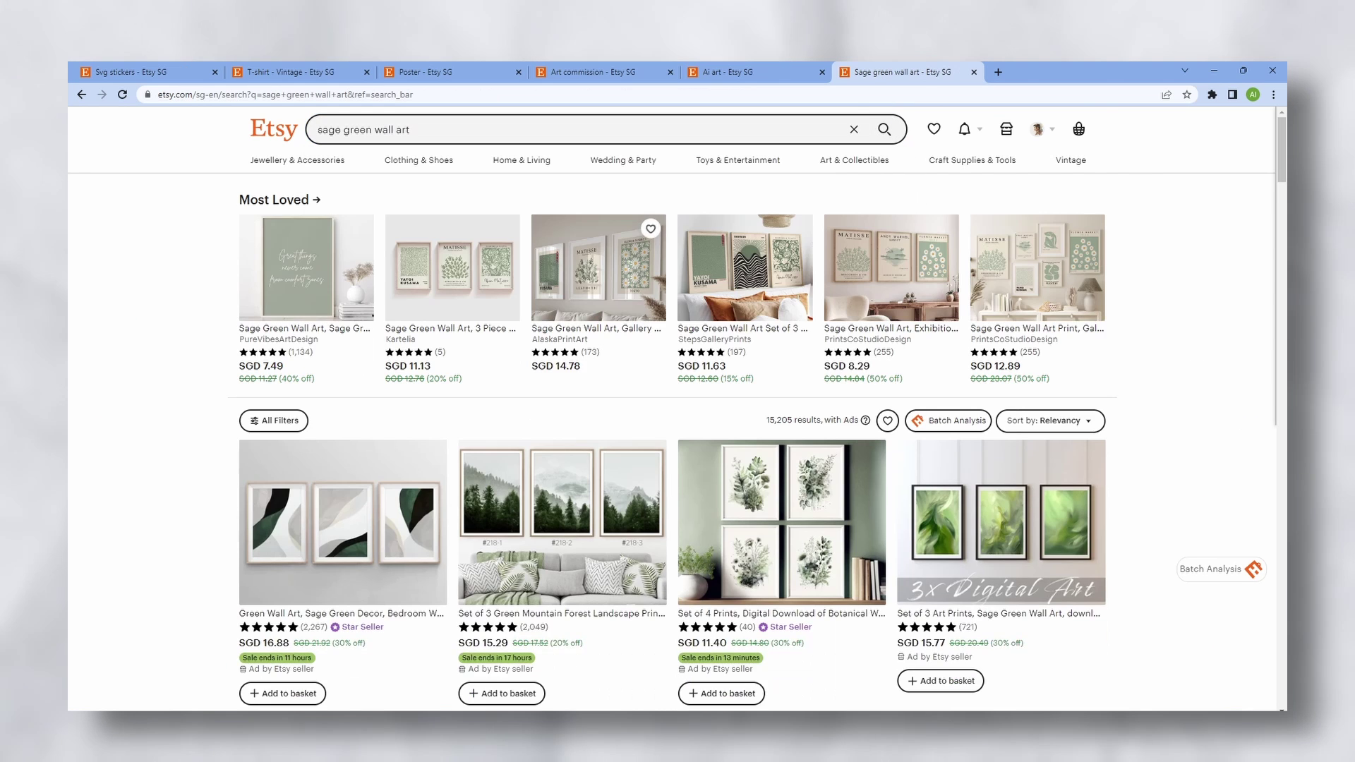
scroll(563, 197, "down", 5)
scroll(600, 282, "up", 5)
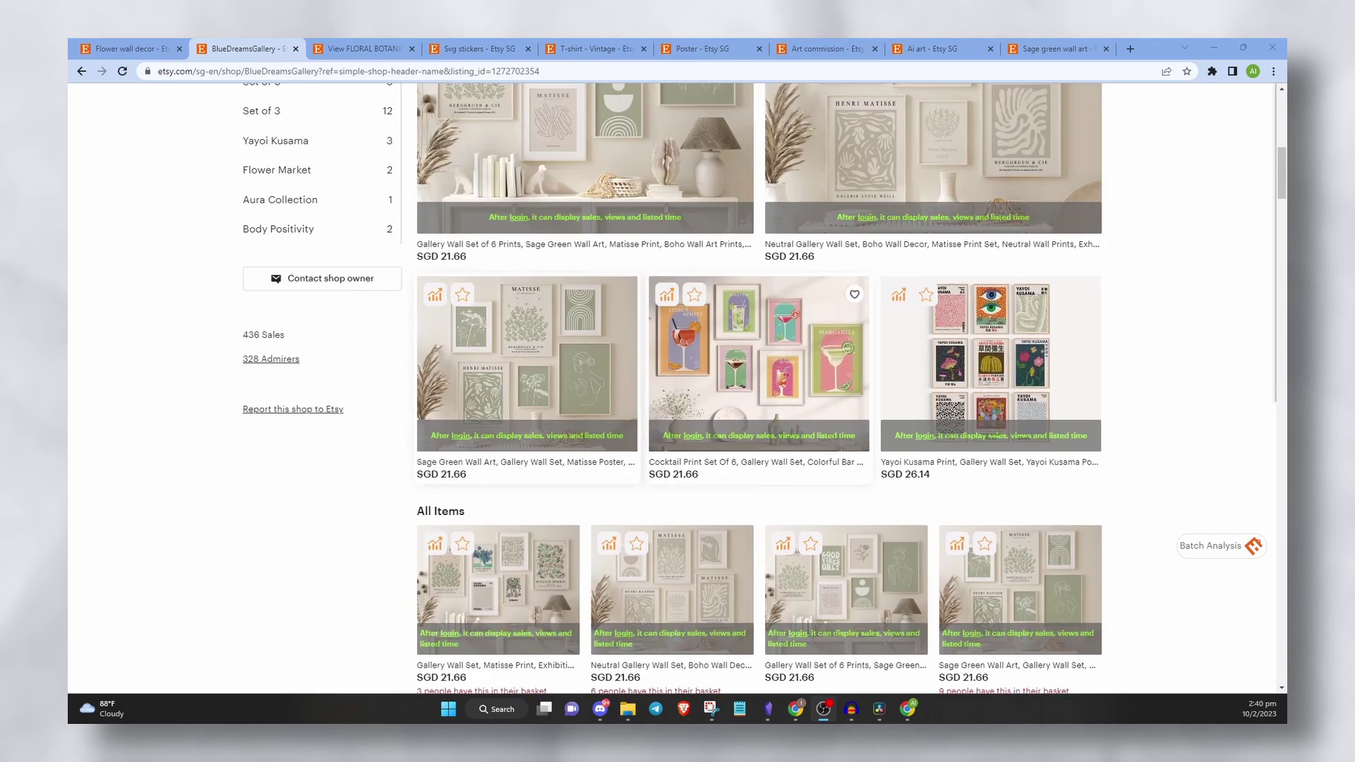
scroll(759, 388, "up", 5)
scroll(759, 388, "down", 10)
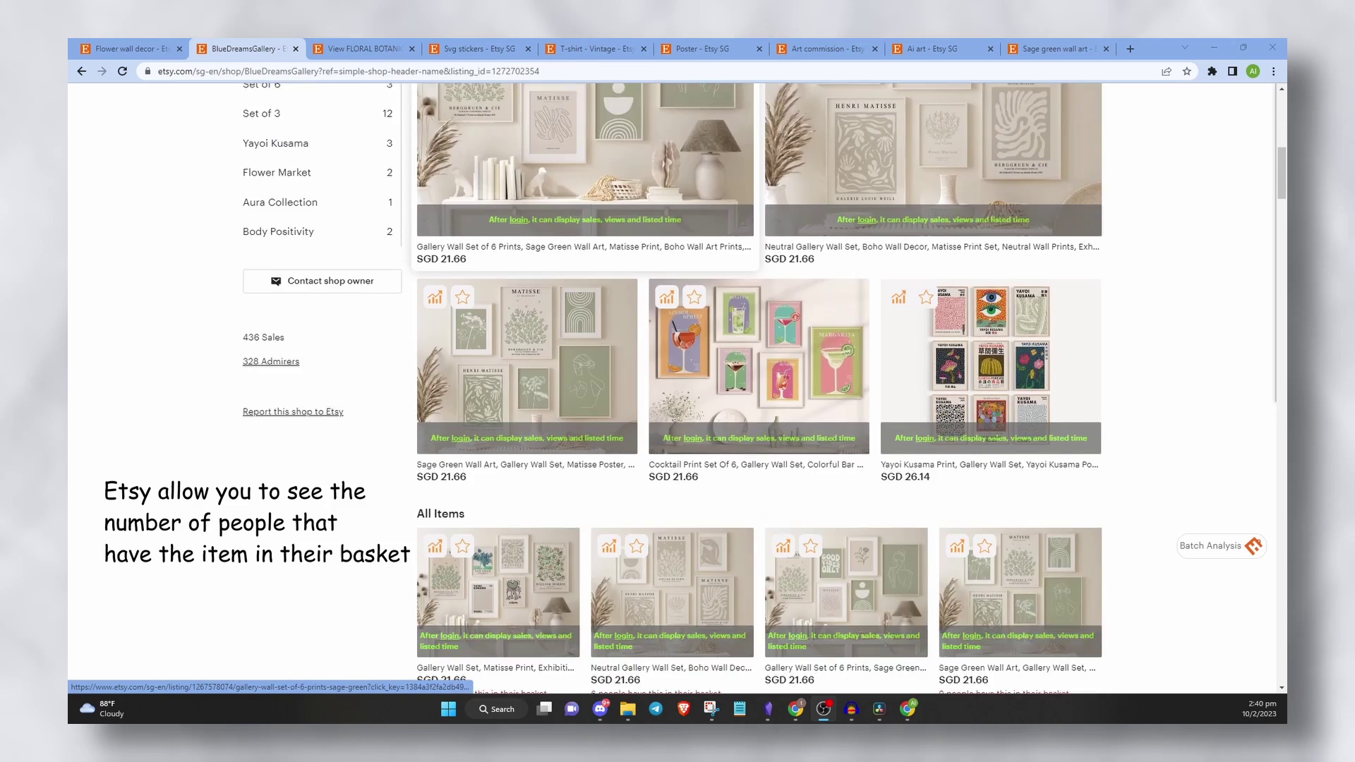
scroll(670, 318, "down", 5)
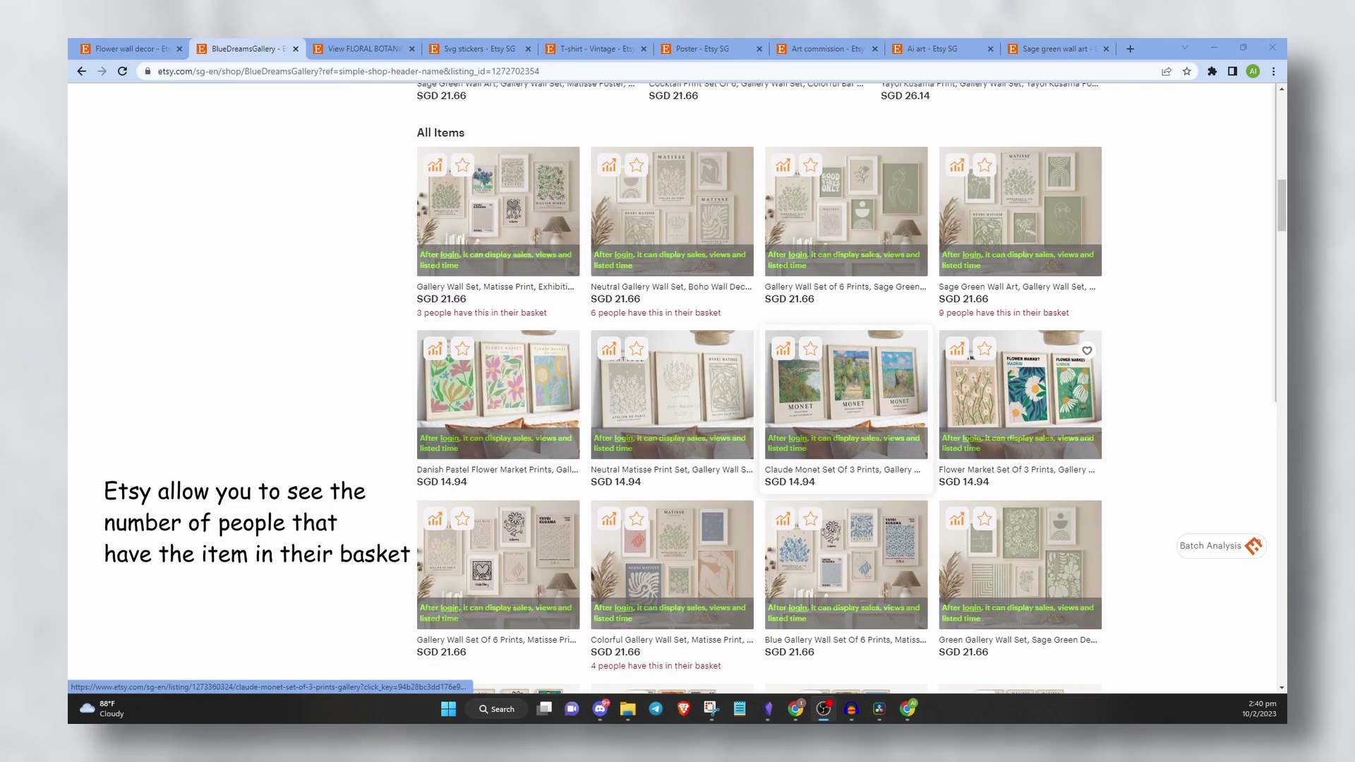
scroll(758, 388, "down", 5)
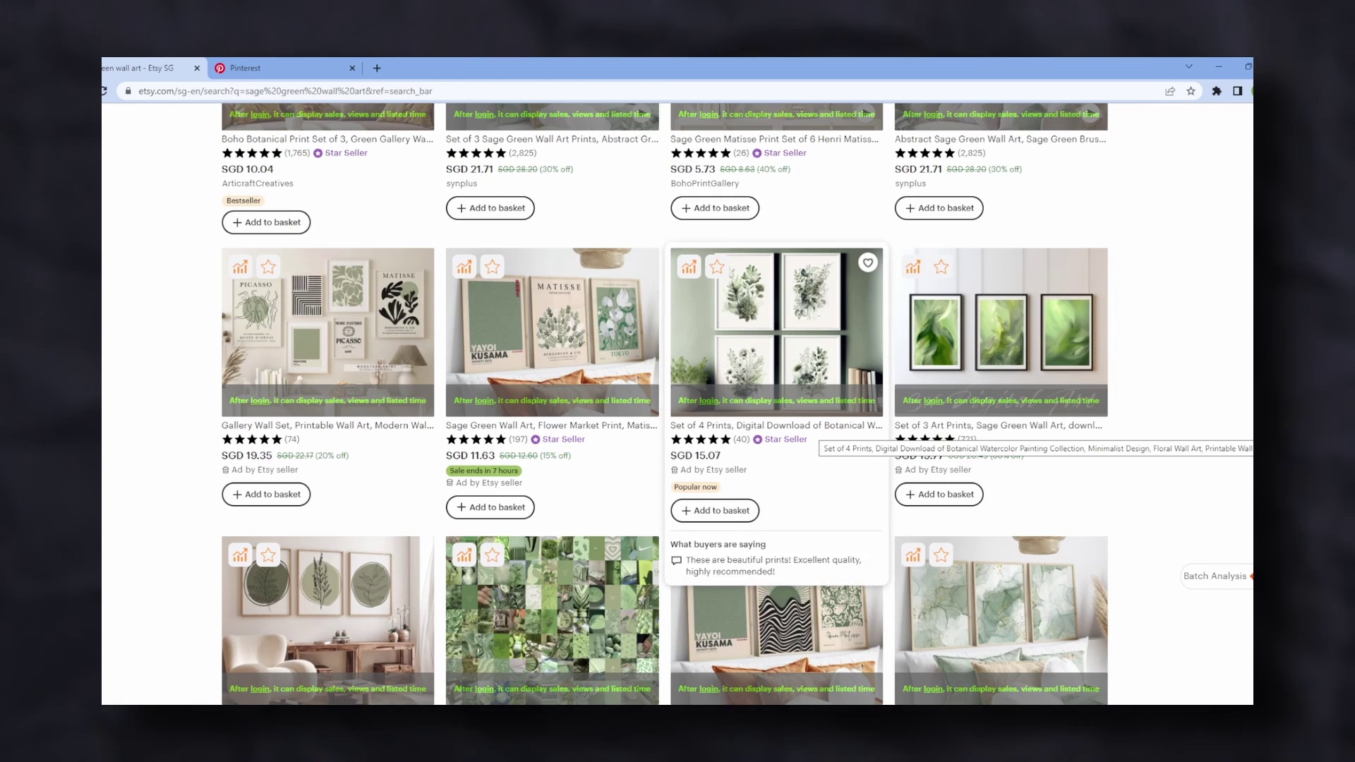
- Drop 'vintage' from the sage green flower prompt, end it with 'white background --ar', and send it
key("BackSpace")
key("BackSpace")
key("BackSpace")
key("BackSpace")
key("BackSpace")
key("BackSpace")
key("BackSpace")
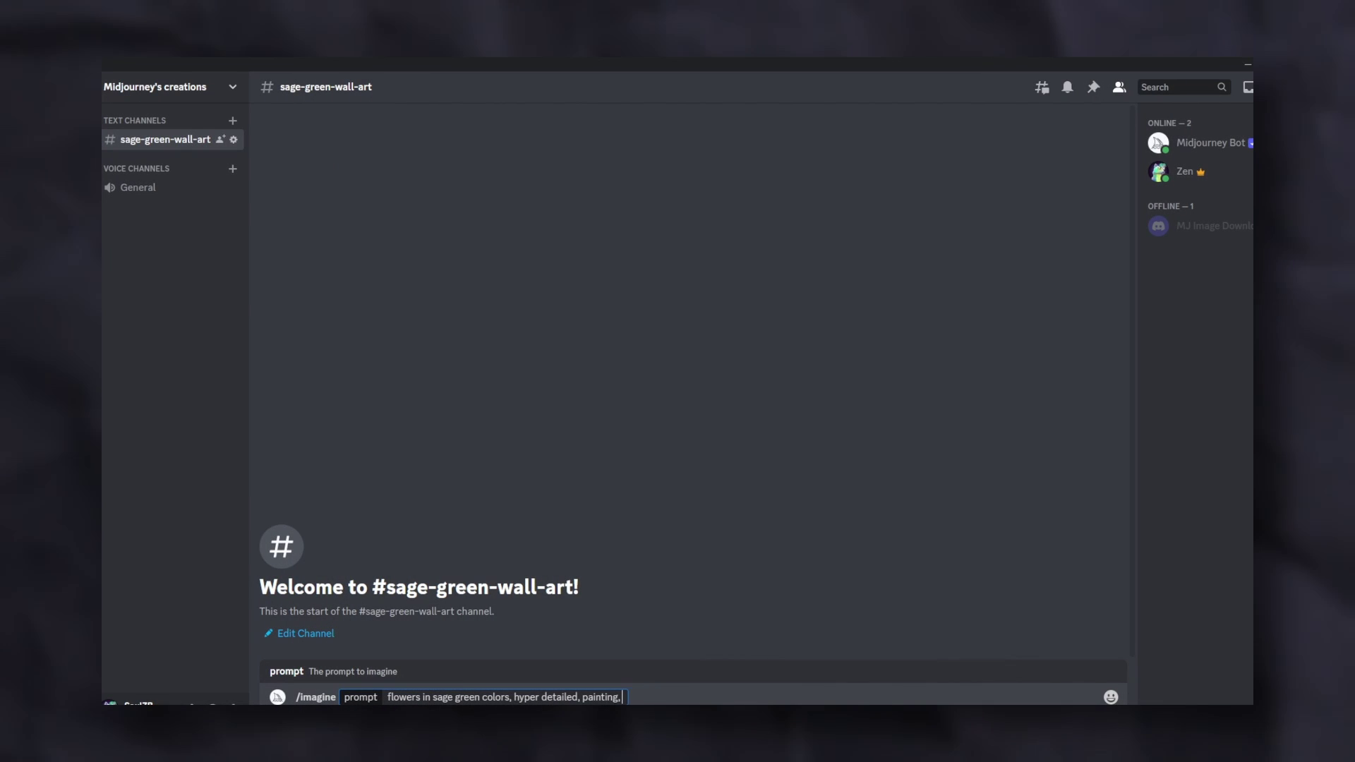
type("white background")
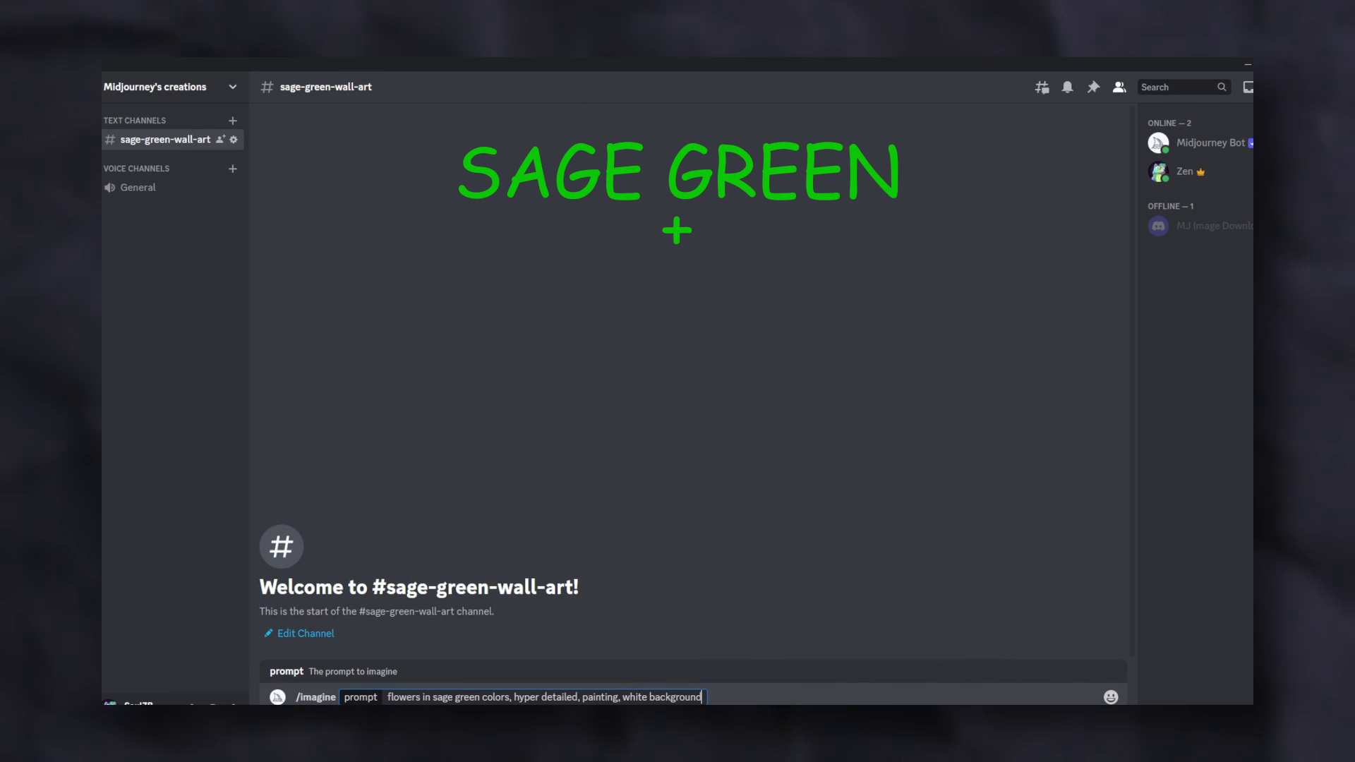
type(" --ar 2:3")
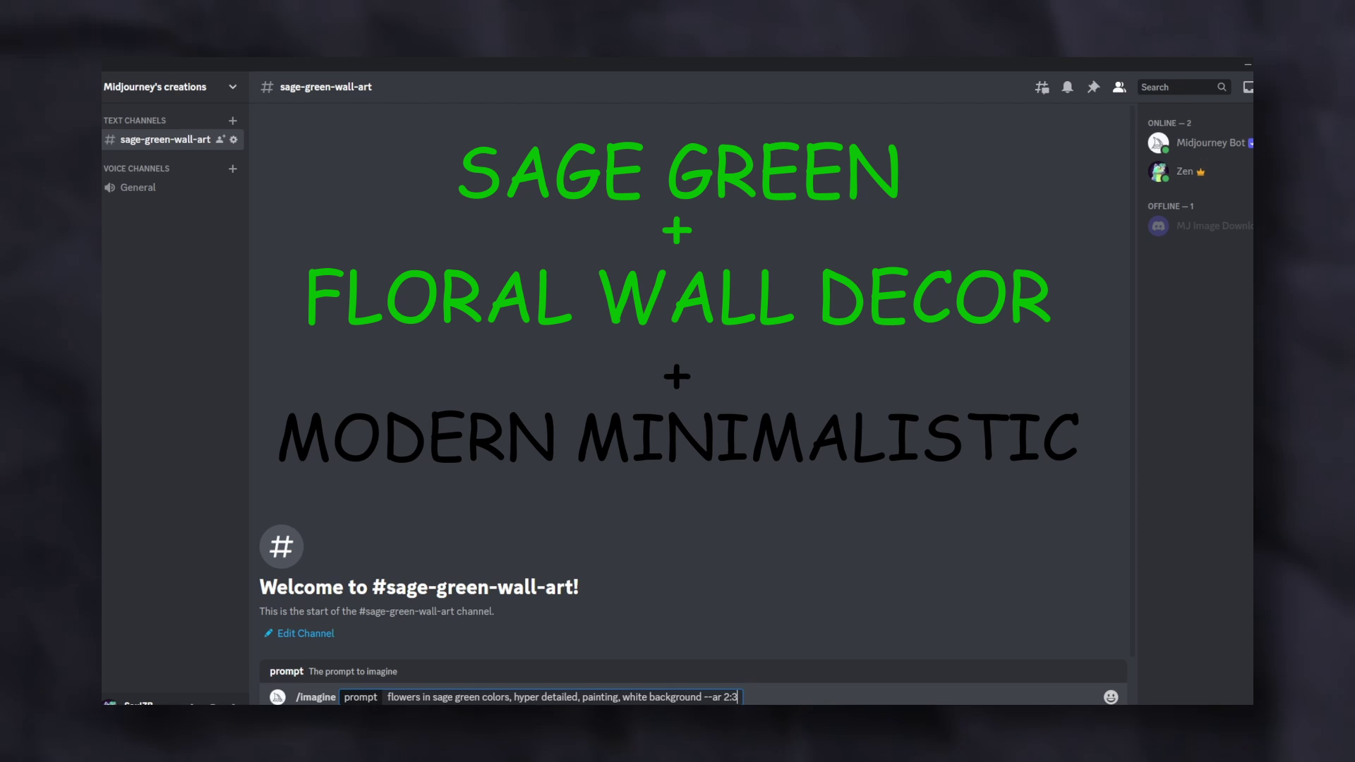
key("Return")
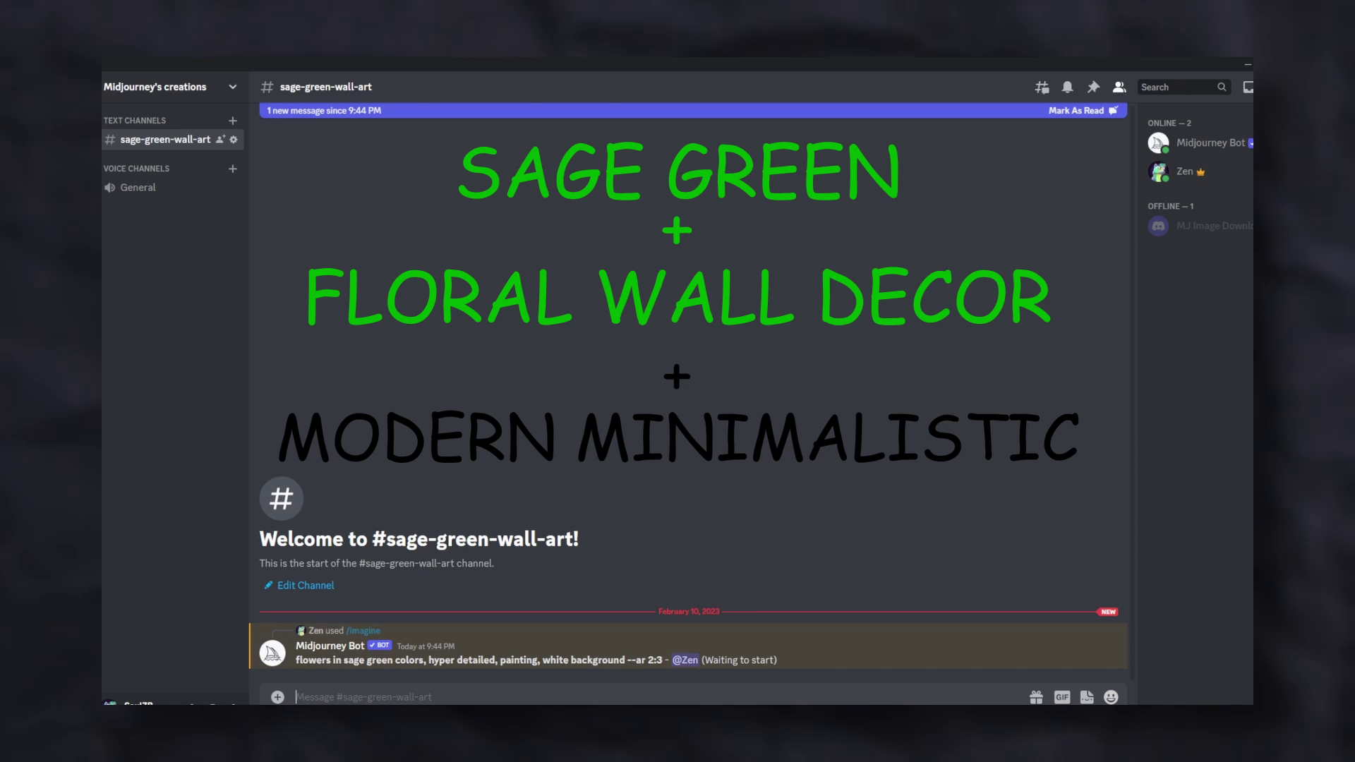
- Run further /imagine prompts for sage green flowers, including an svg variant, and review the generated images
type("/imagine")
key("Tab")
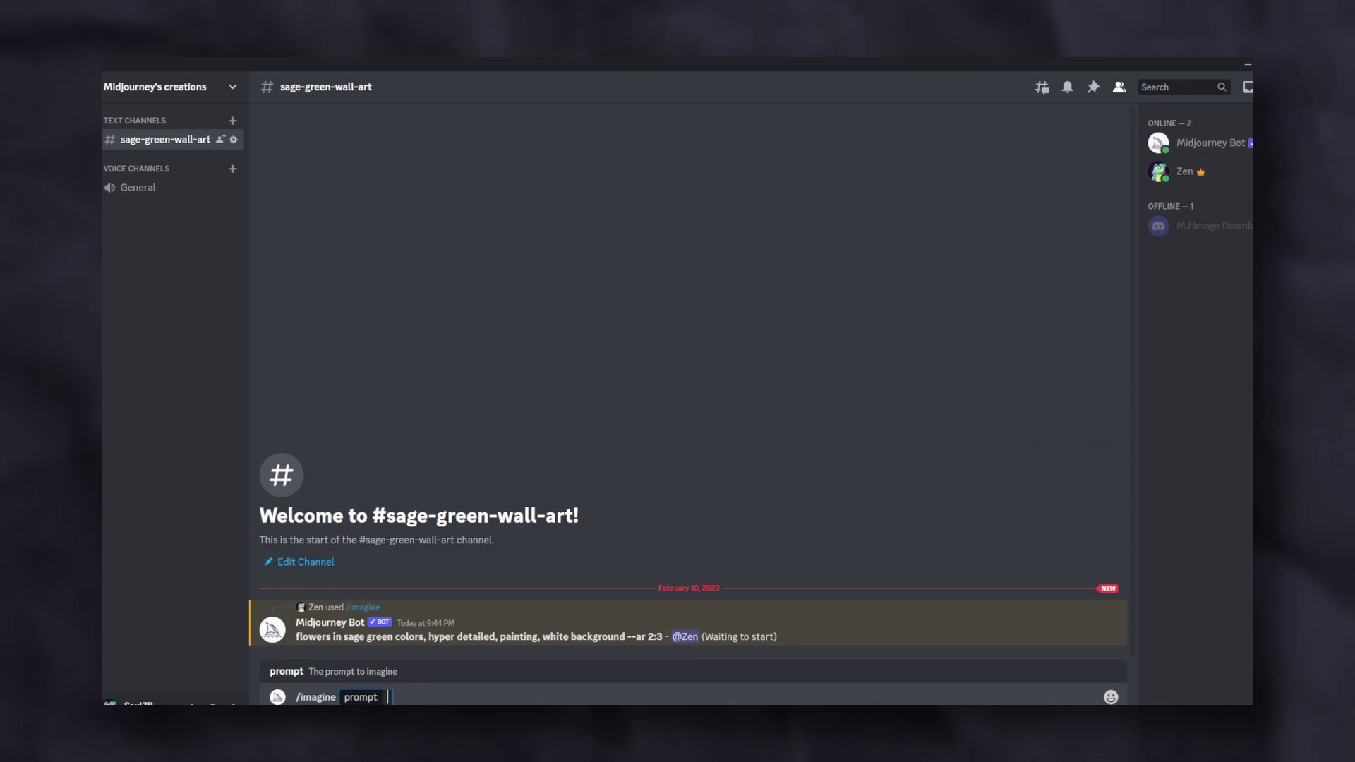
type("flowers")
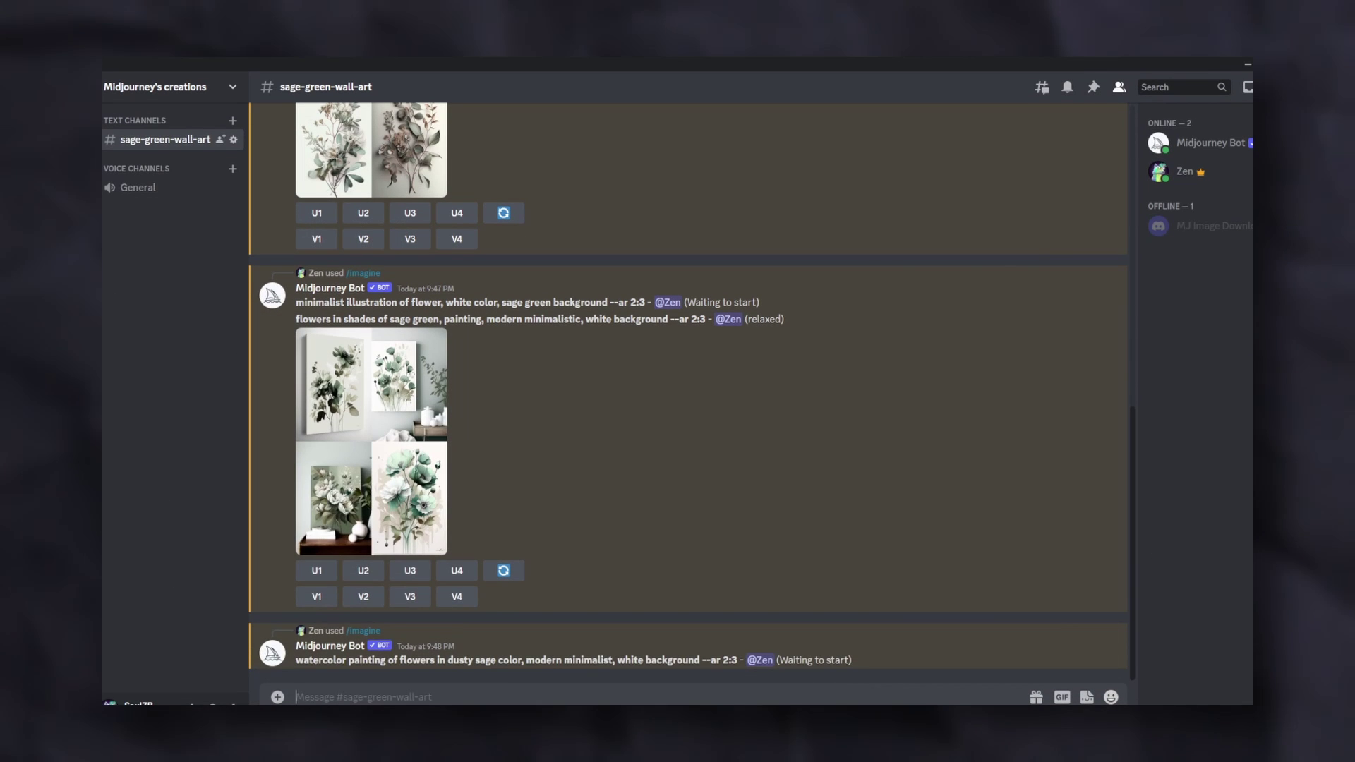
type("/imagine")
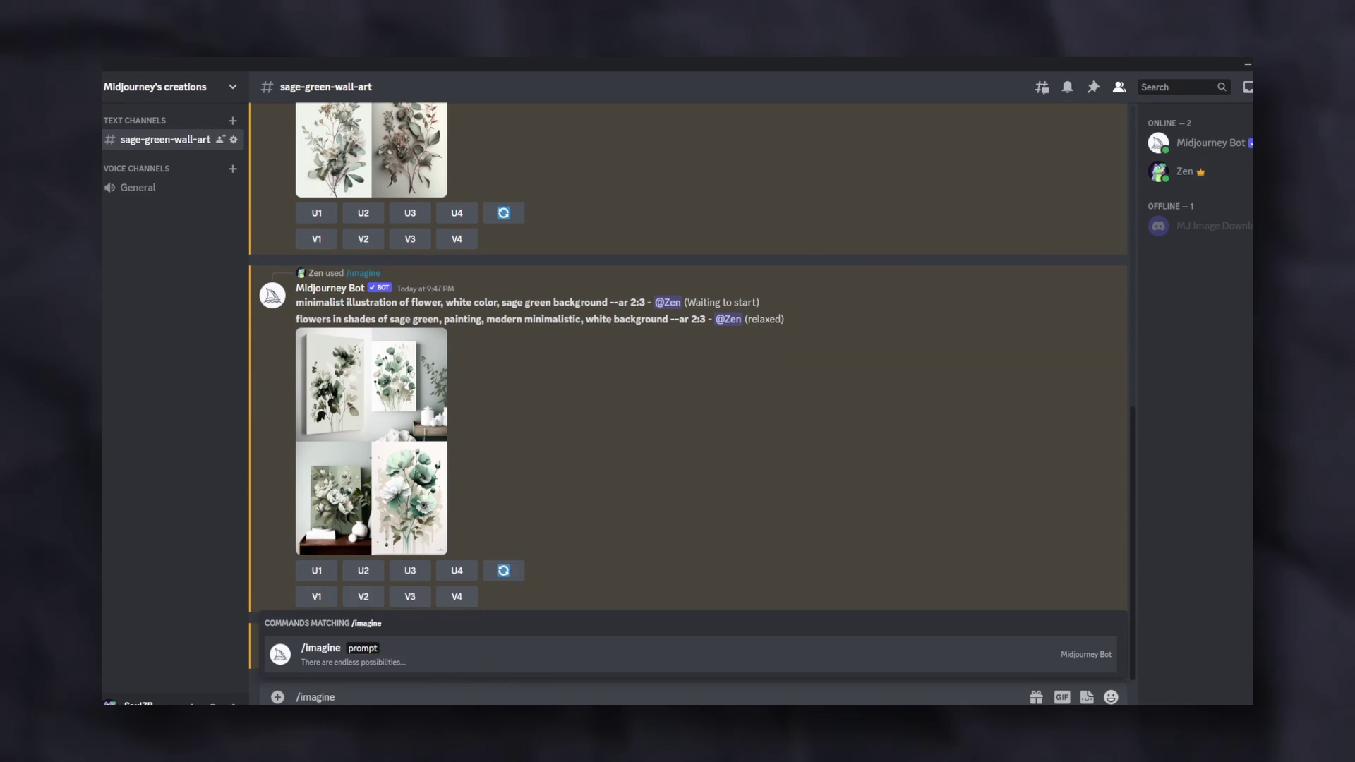
key("Tab")
type("svg")
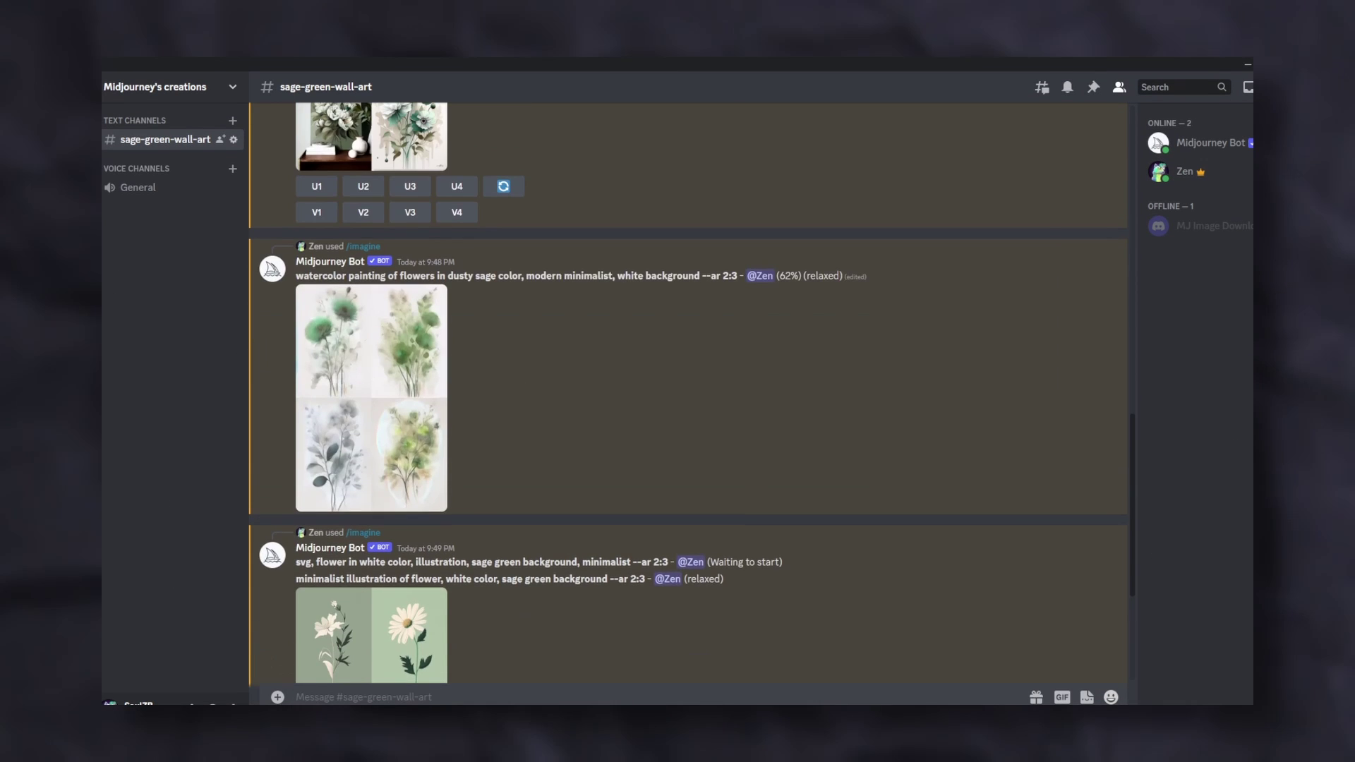
scroll(688, 392, "up", 4)
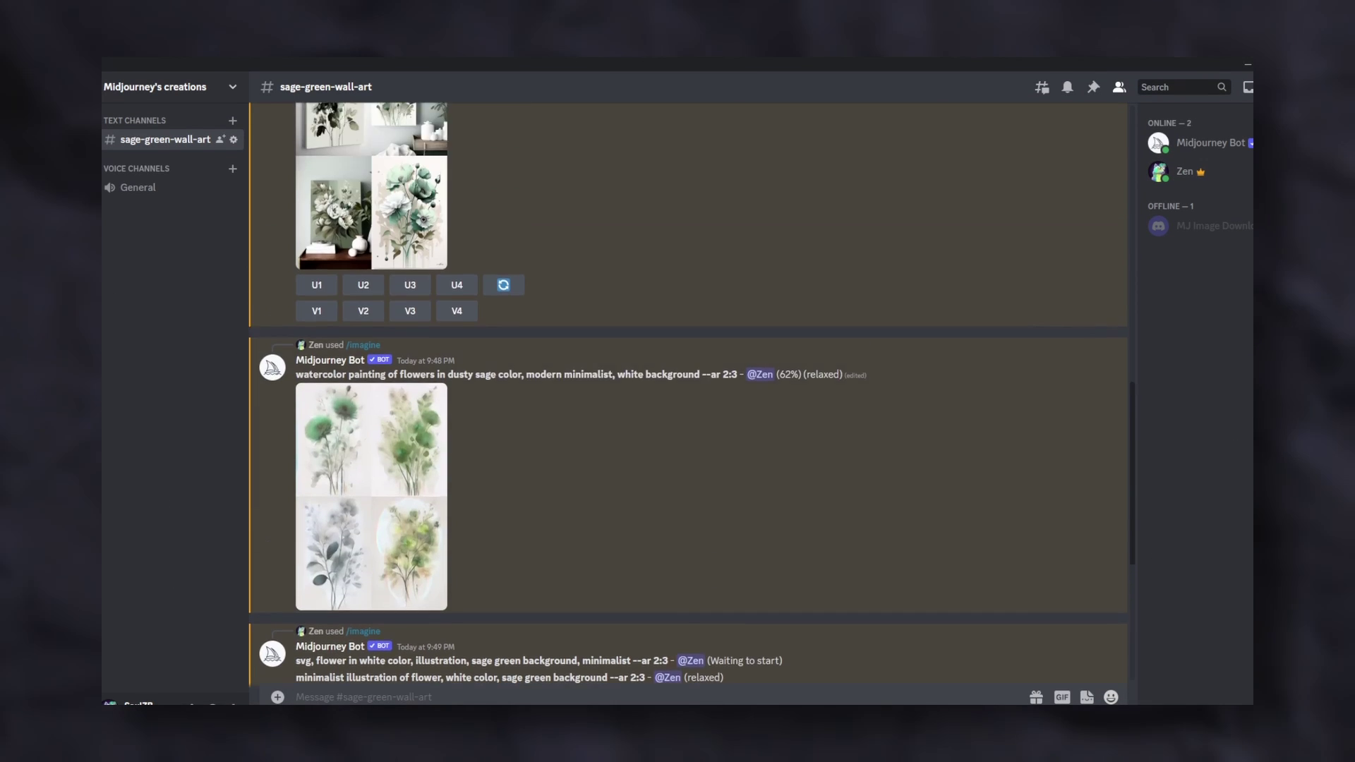
scroll(688, 391, "down", 3)
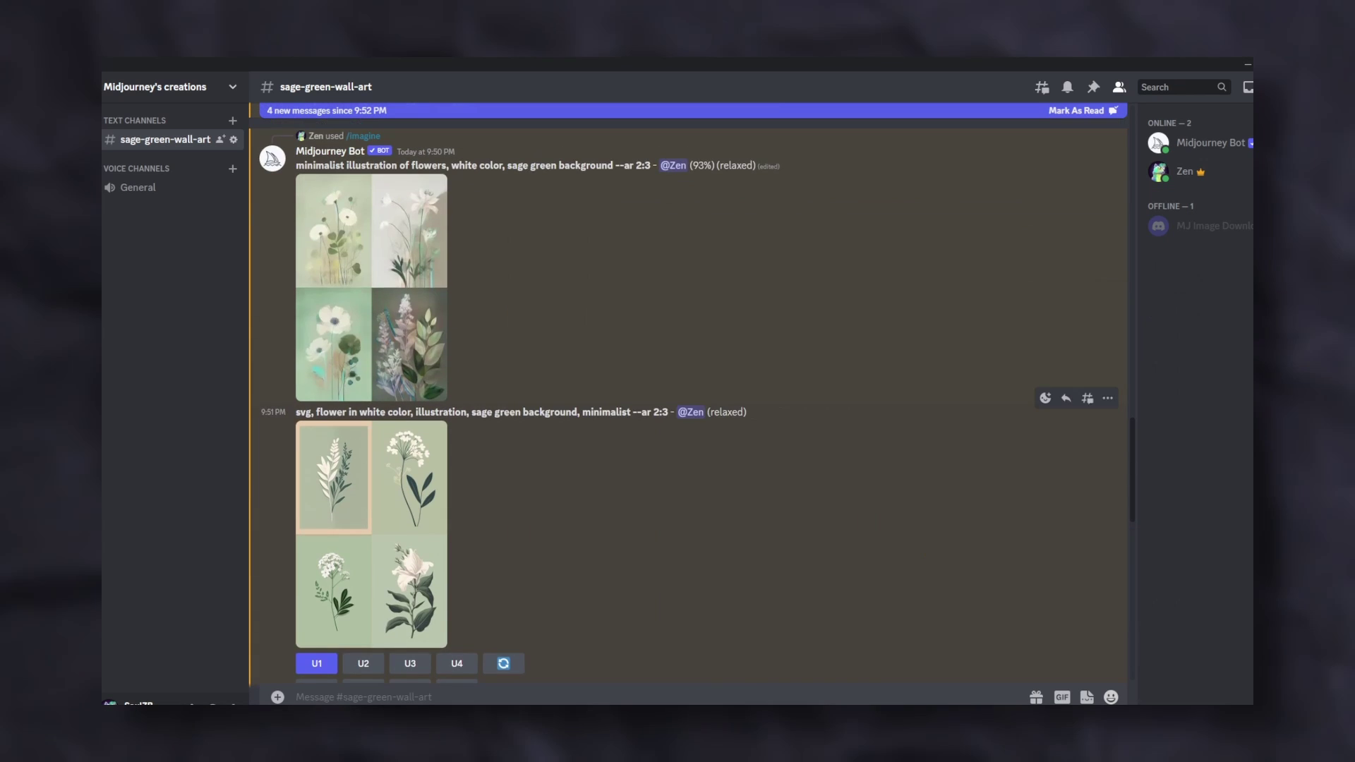
scroll(688, 392, "down", 8)
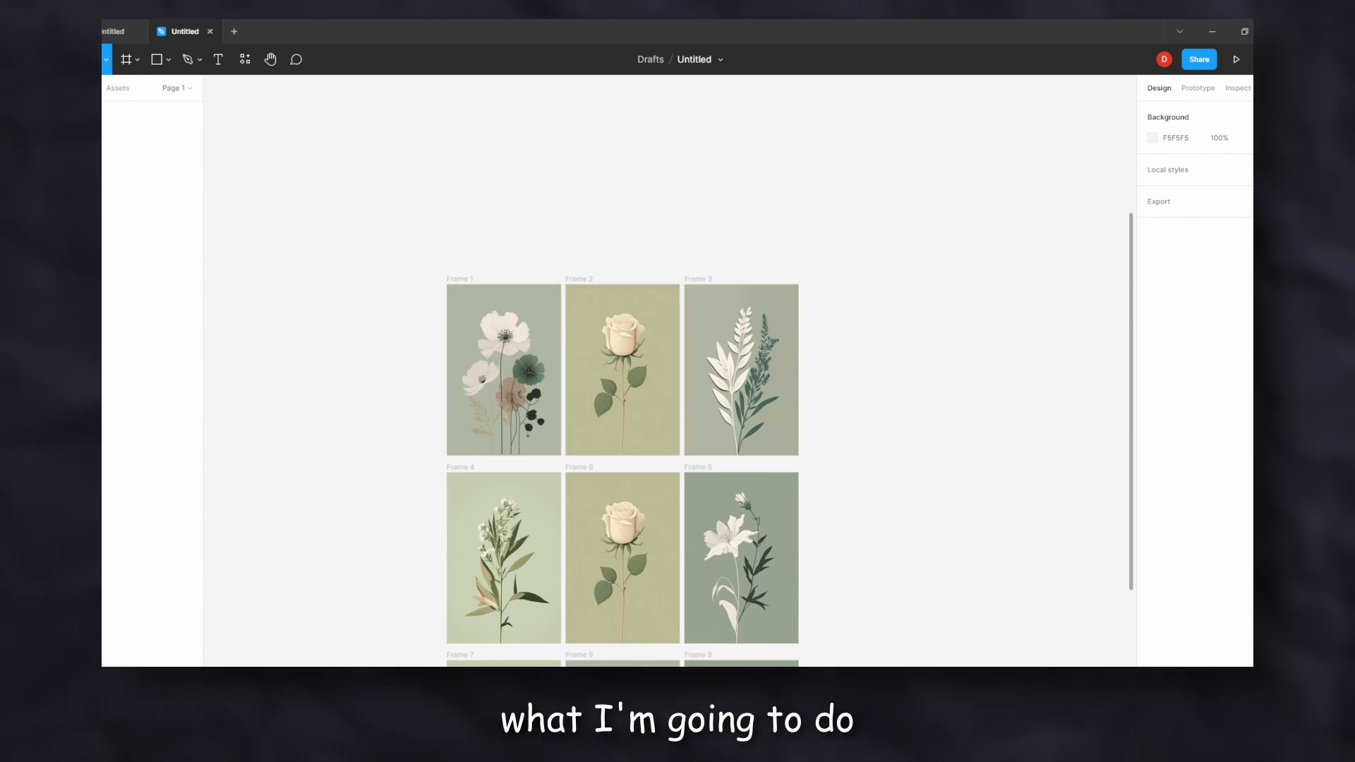
scroll(621, 536, "down", 3)
- Delete the duplicate row of flower images and move the remaining row higher on the canvas
scroll(621, 537, "up", 6)
scroll(621, 352, "up", 2)
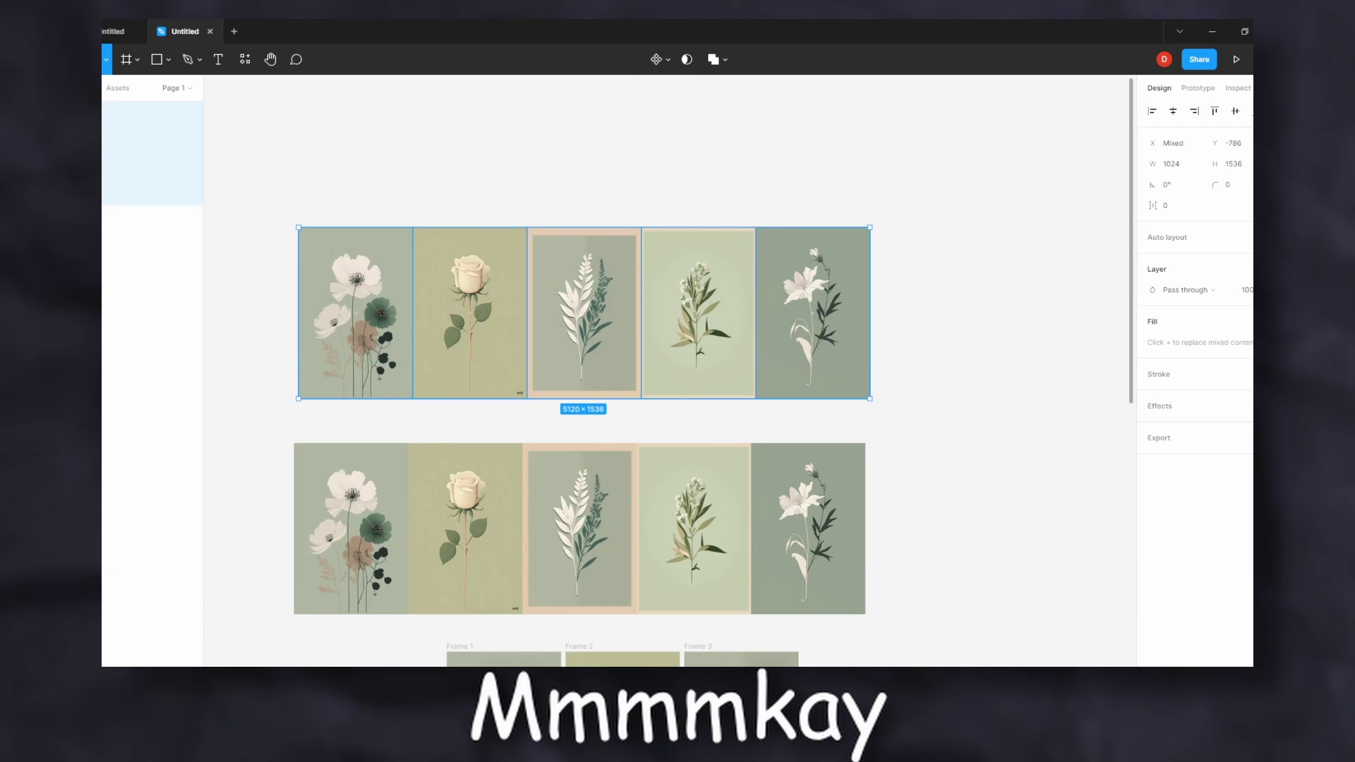
key("Delete")
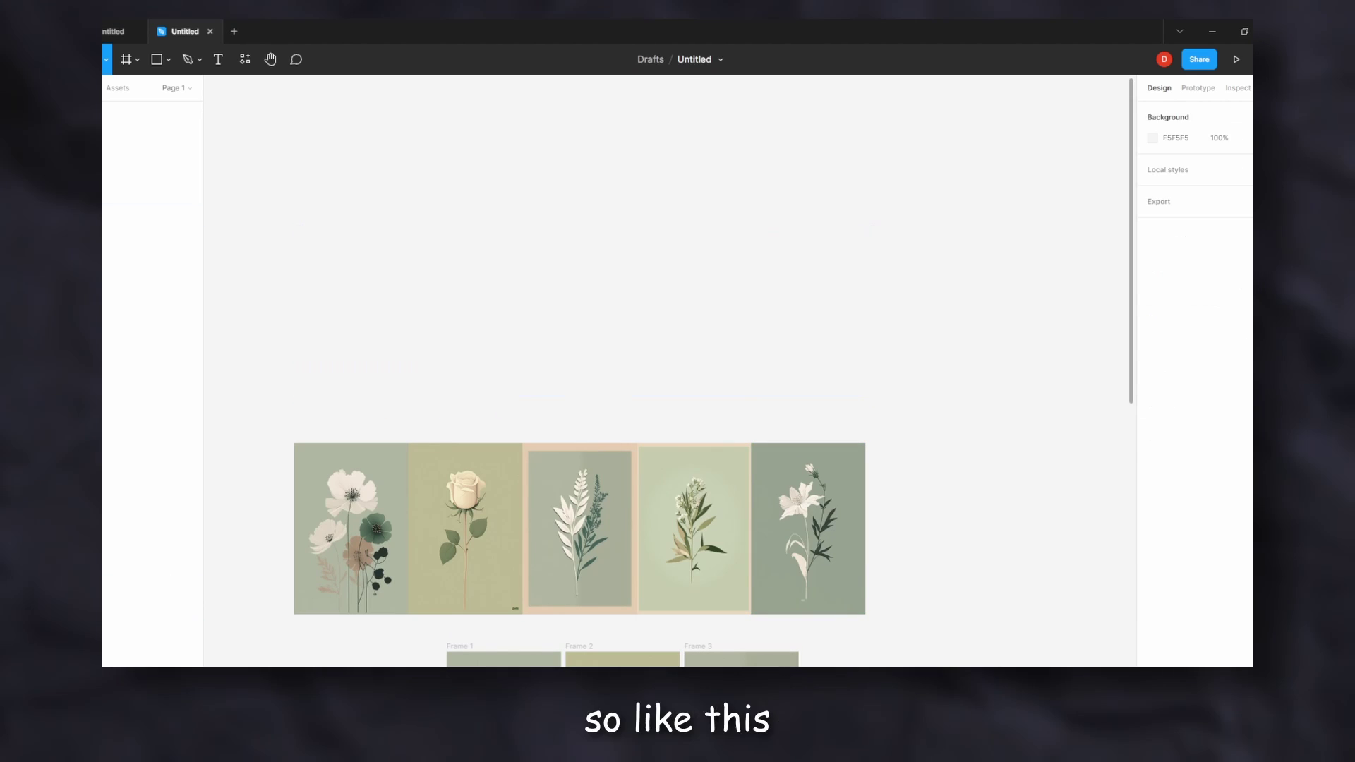
left_click(580, 528)
left_click_drag(580, 529, 653, 226)
key("Escape")
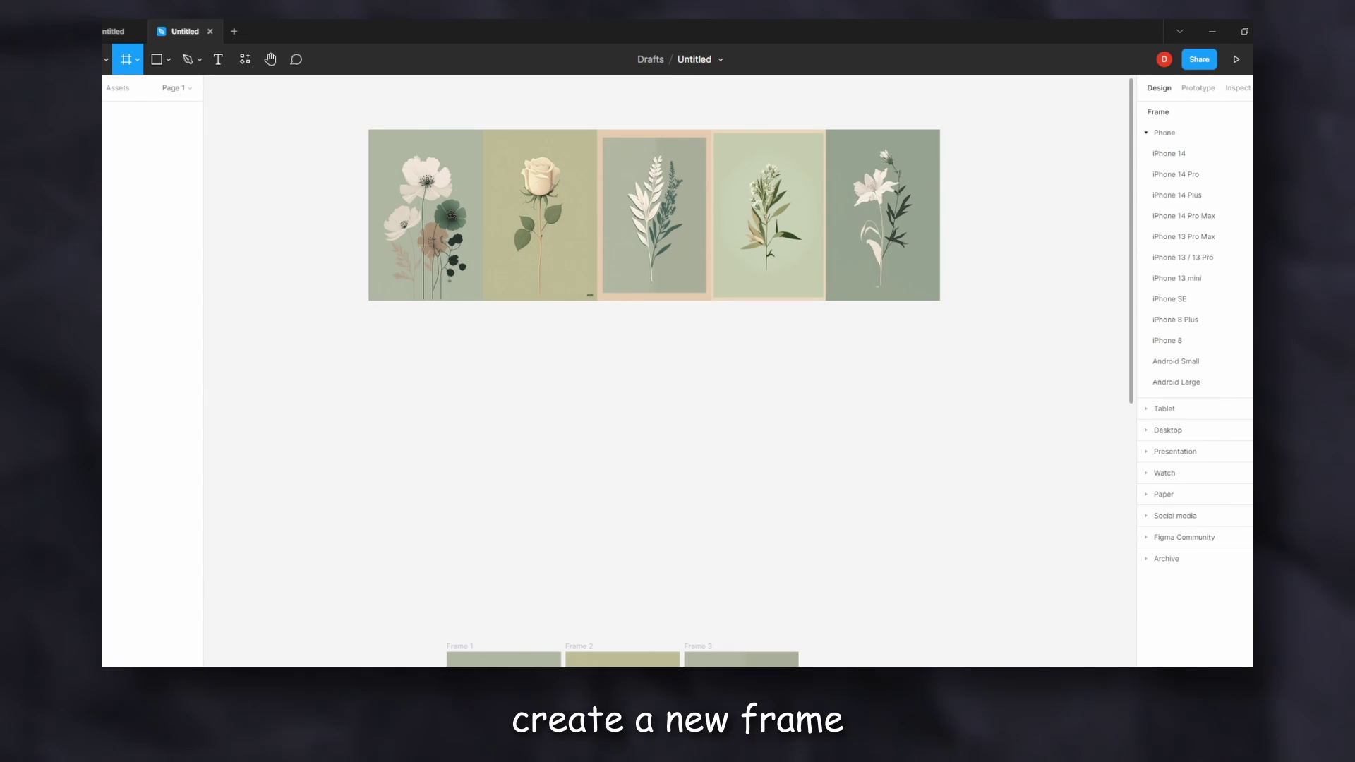
- Draw an empty frame below the images and size it to match them: 1024 wide, 1536 high
left_click_drag(368, 325, 497, 505)
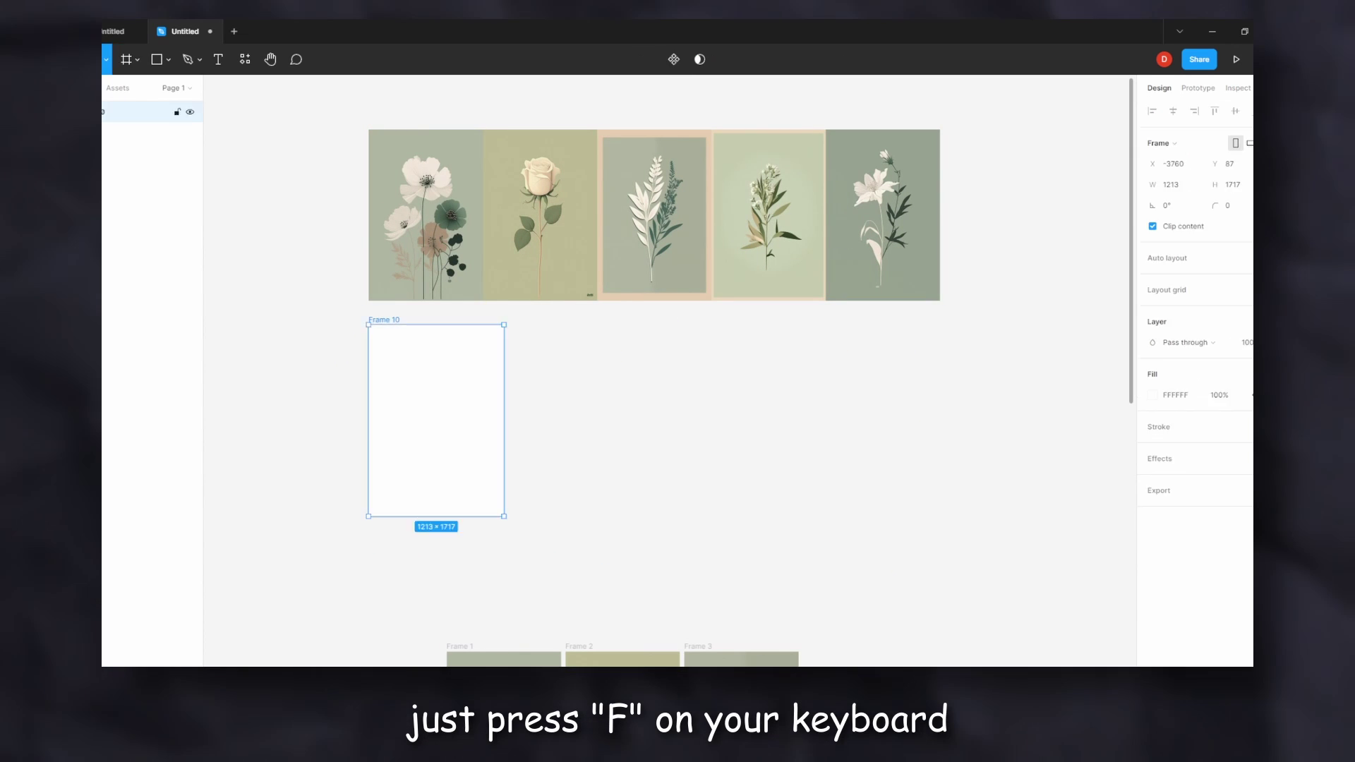
left_click(425, 216)
left_click(1171, 164)
left_click(436, 420)
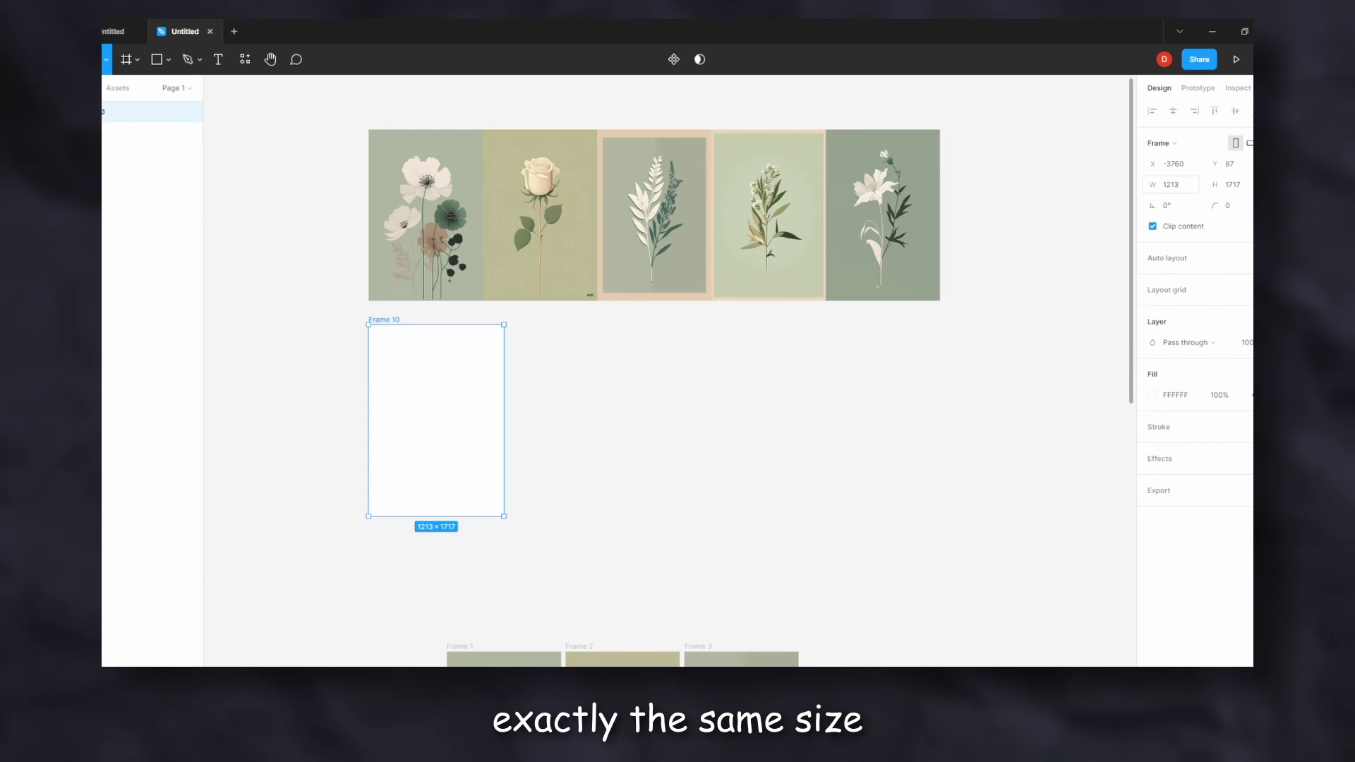
left_click(1170, 184)
type("1024")
left_click(425, 215)
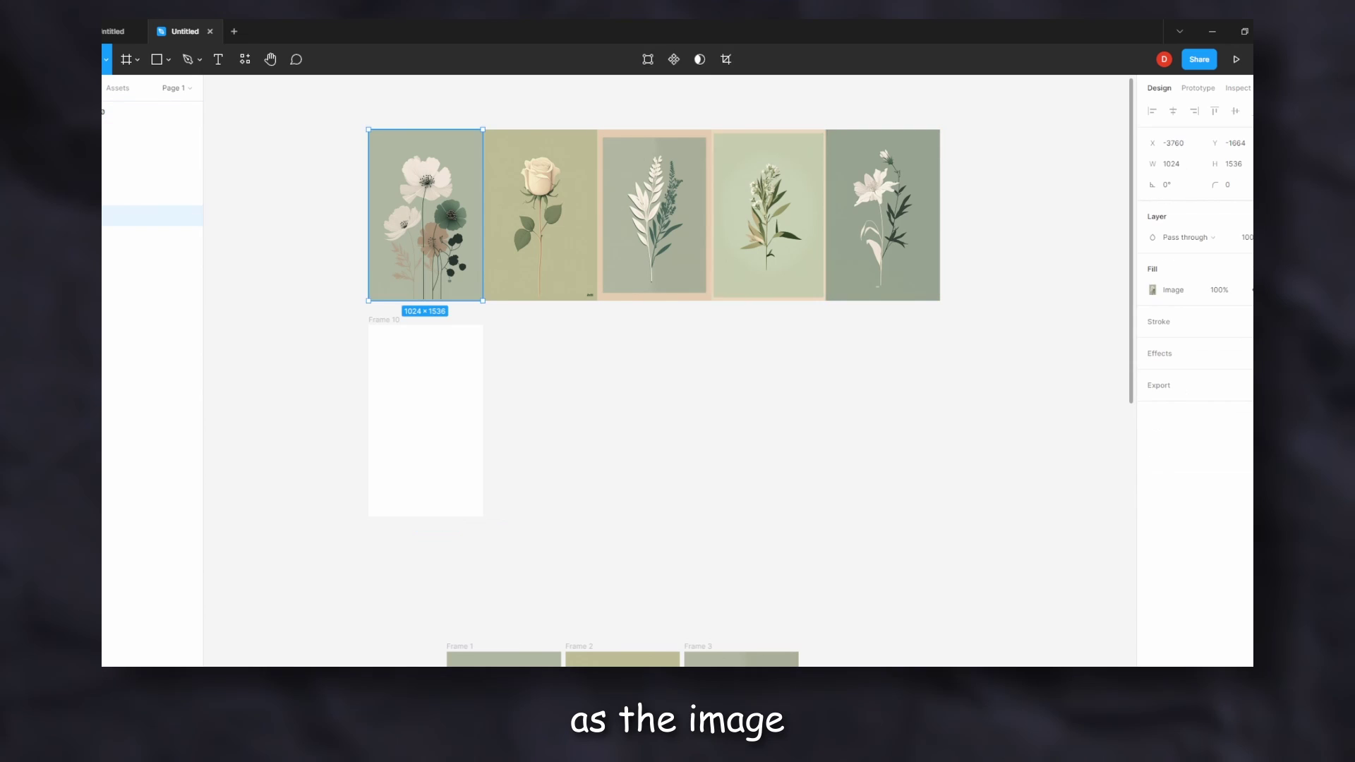
left_click(1232, 164)
left_click(426, 420)
left_click(1232, 184)
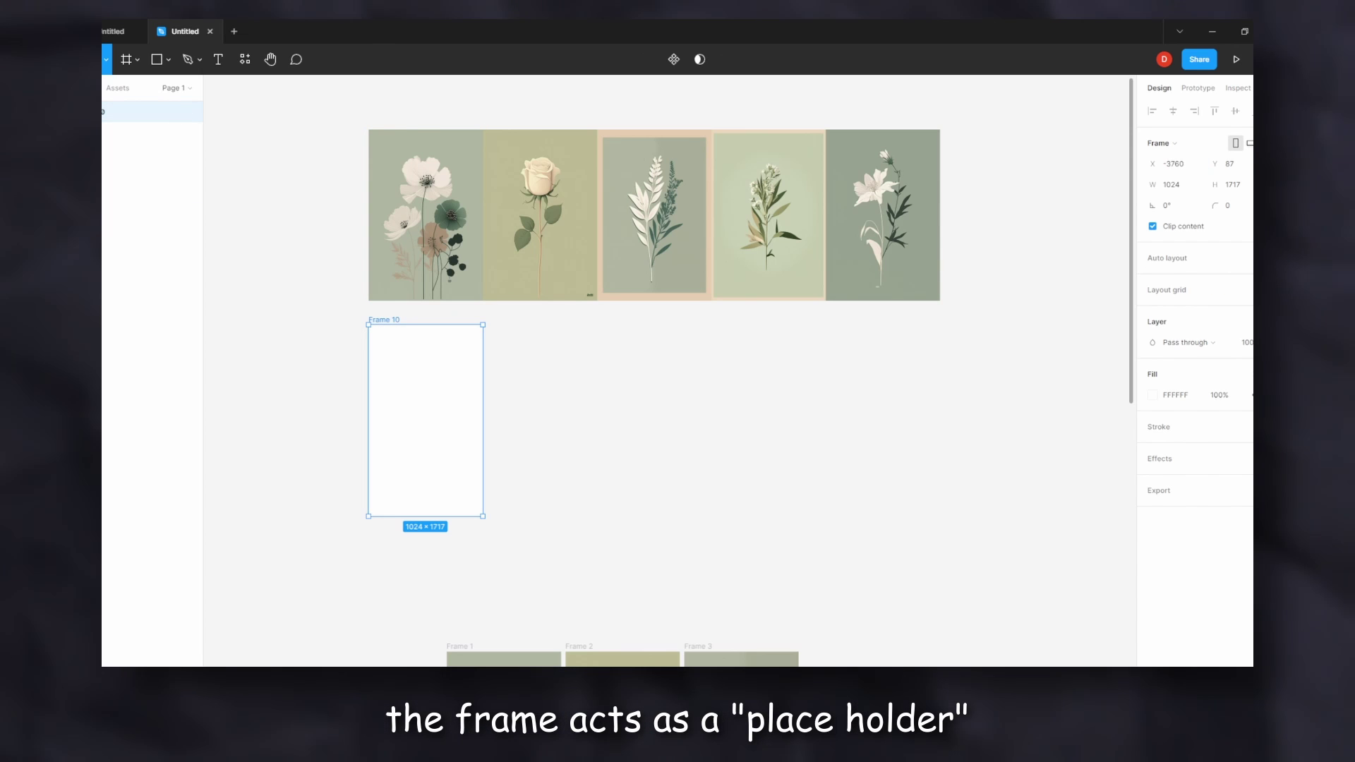
- Move the first flower image into Frame 10, then duplicate it as an emptied Frame 11
key("Escape")
left_click_drag(426, 215, 425, 324)
key("Escape")
key("ctrl+d")
key("Return")
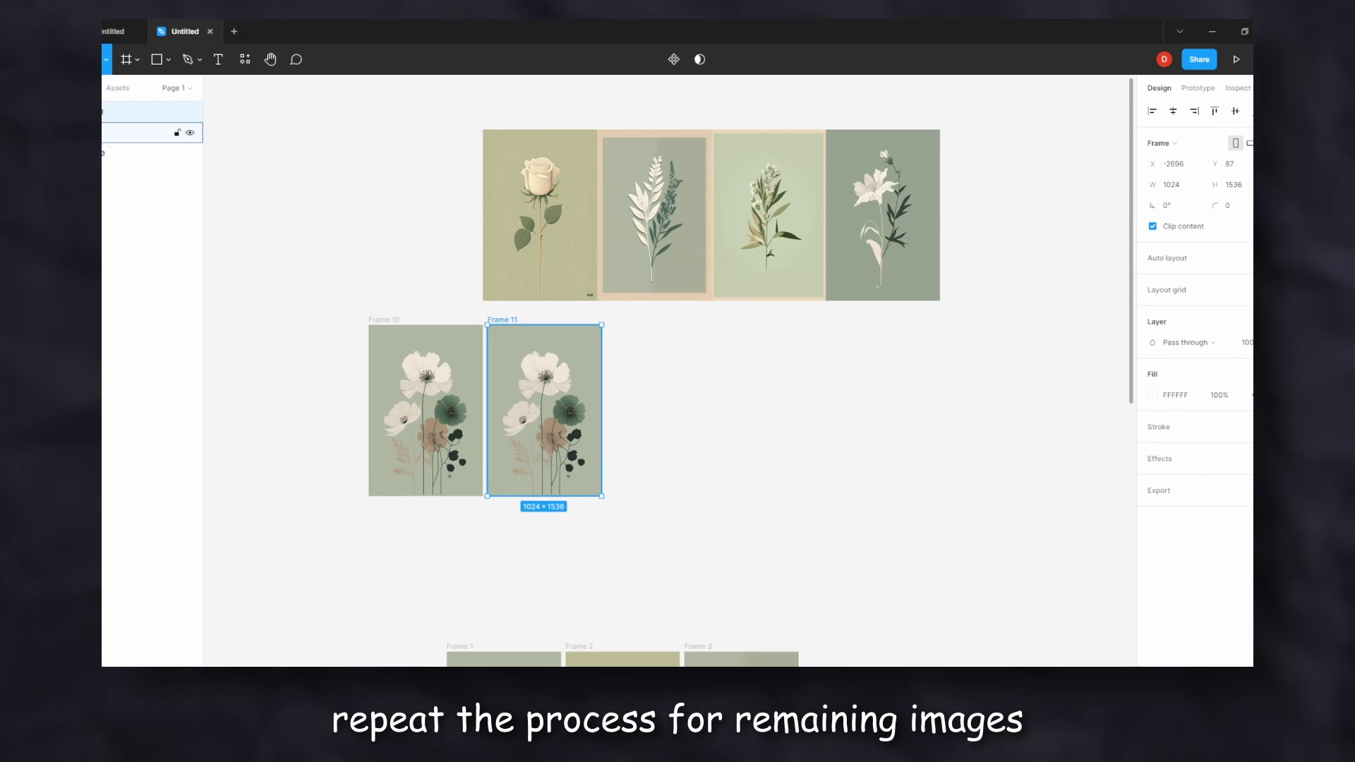
- Place the rose image in Frame 11 and enlarge it until the watermark is cropped out
left_click_drag(540, 215, 543, 409)
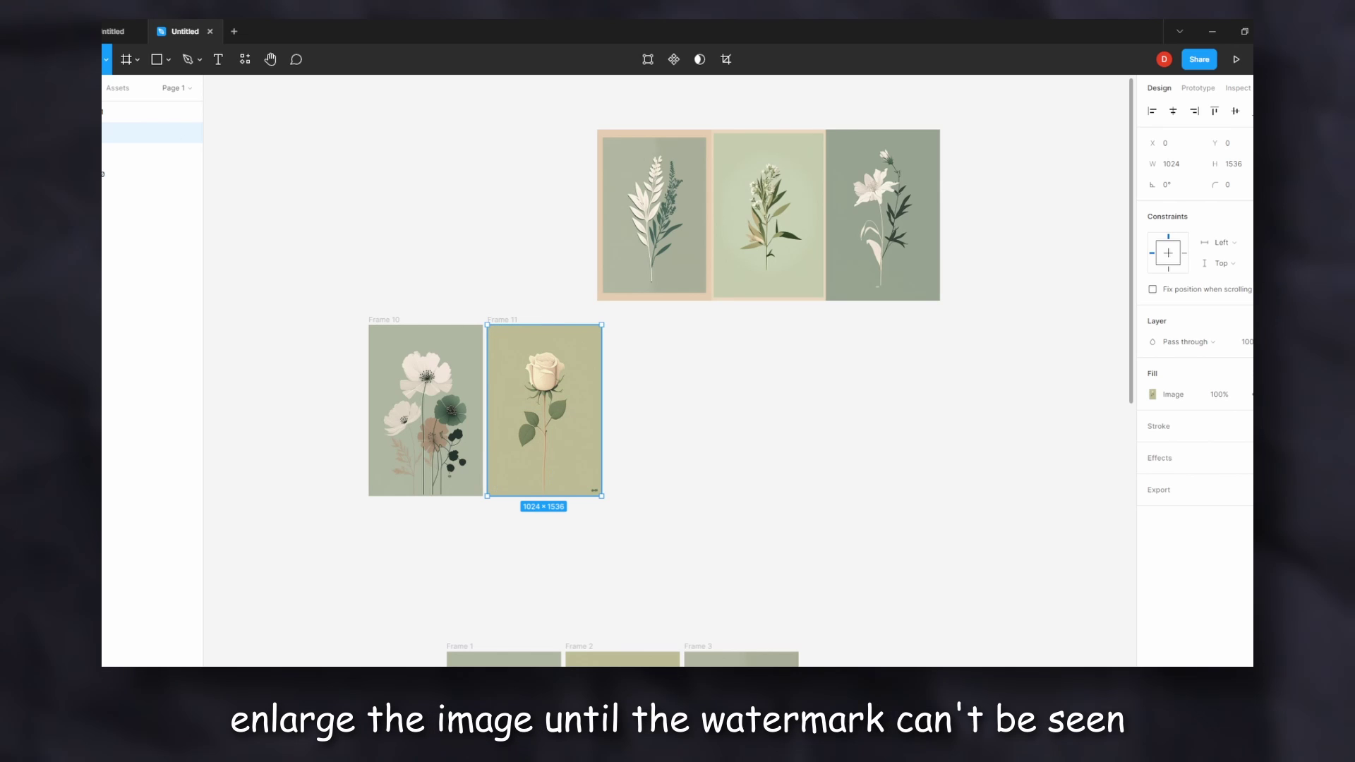
left_click_drag(601, 496, 610, 513)
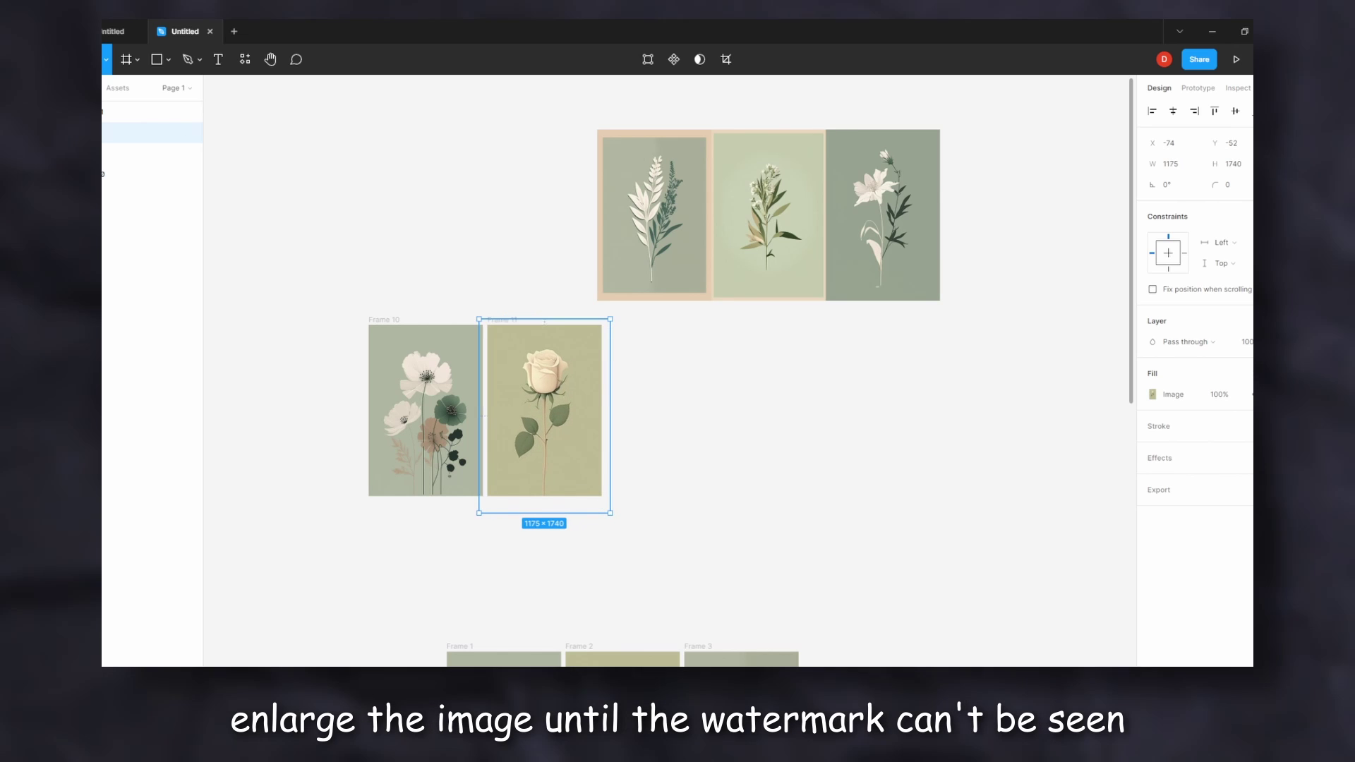
left_click_drag(478, 319, 472, 314)
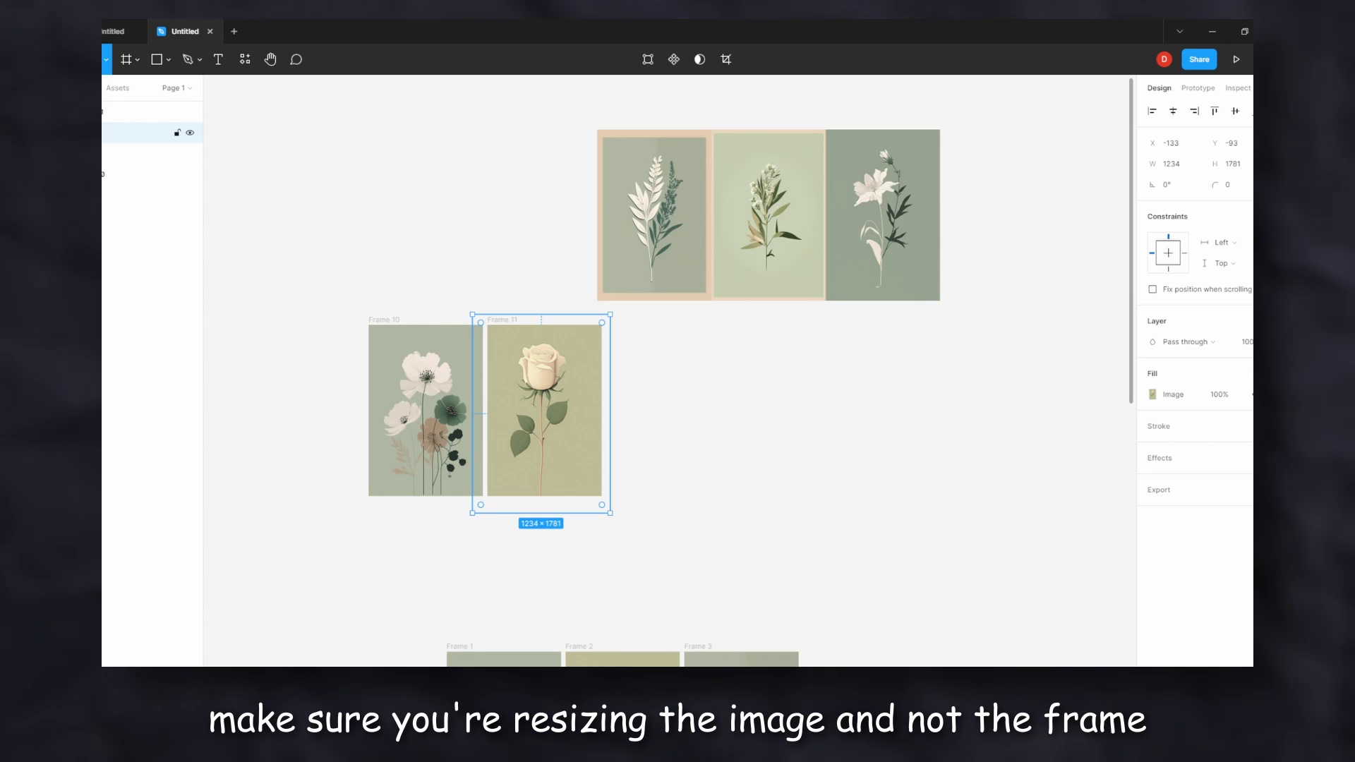
left_click_drag(540, 413, 543, 425)
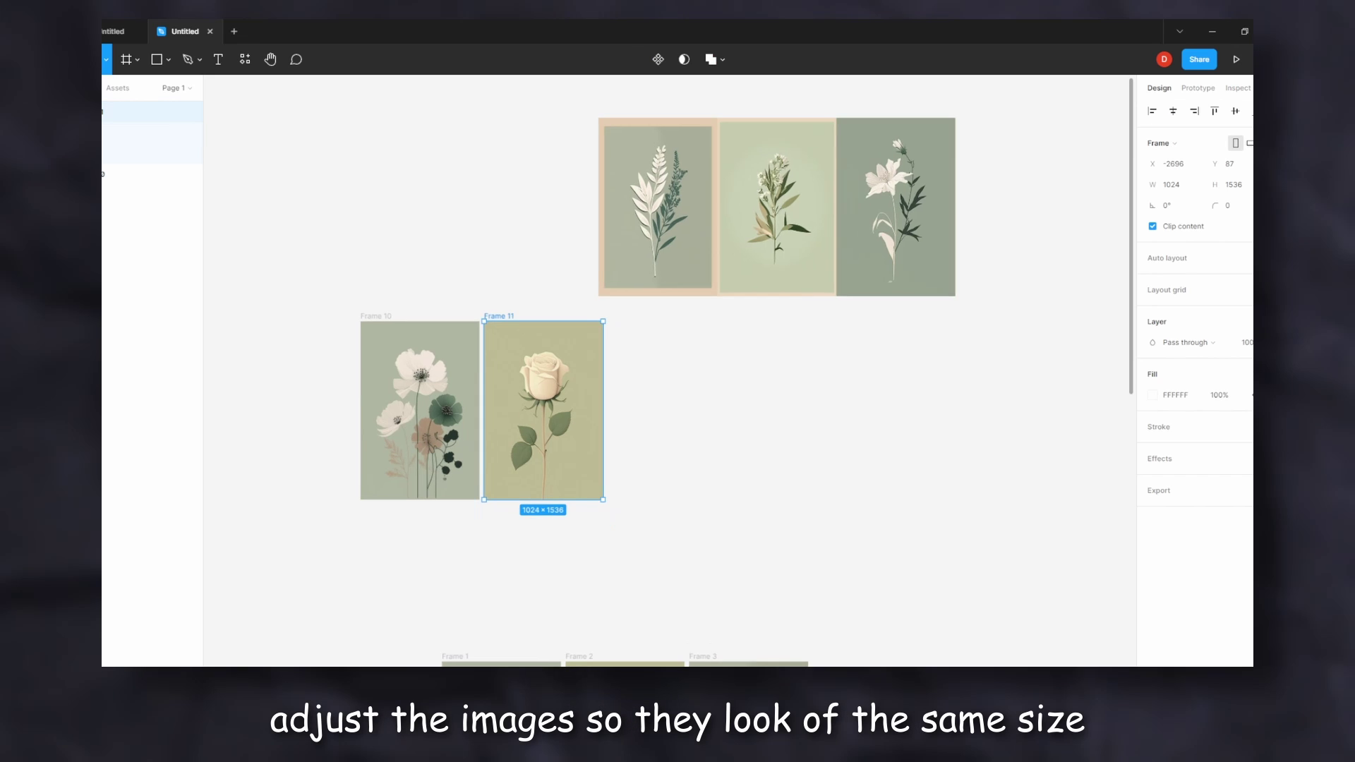
- Duplicate the frame as Frame 12 and enlarge the leaf image inside it, nudging it left
scroll(553, 406, "up", 5)
scroll(599, 356, "left", 3)
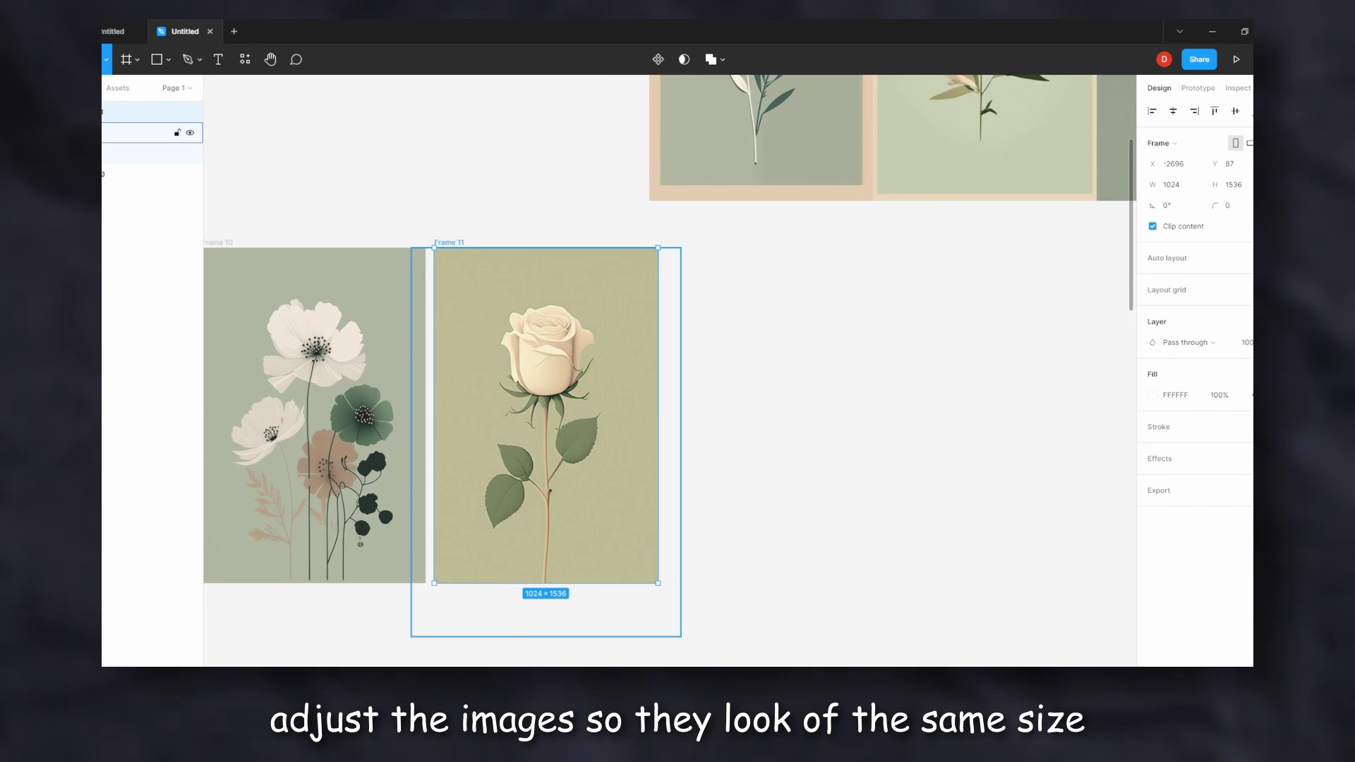
scroll(494, 416, "left", 3)
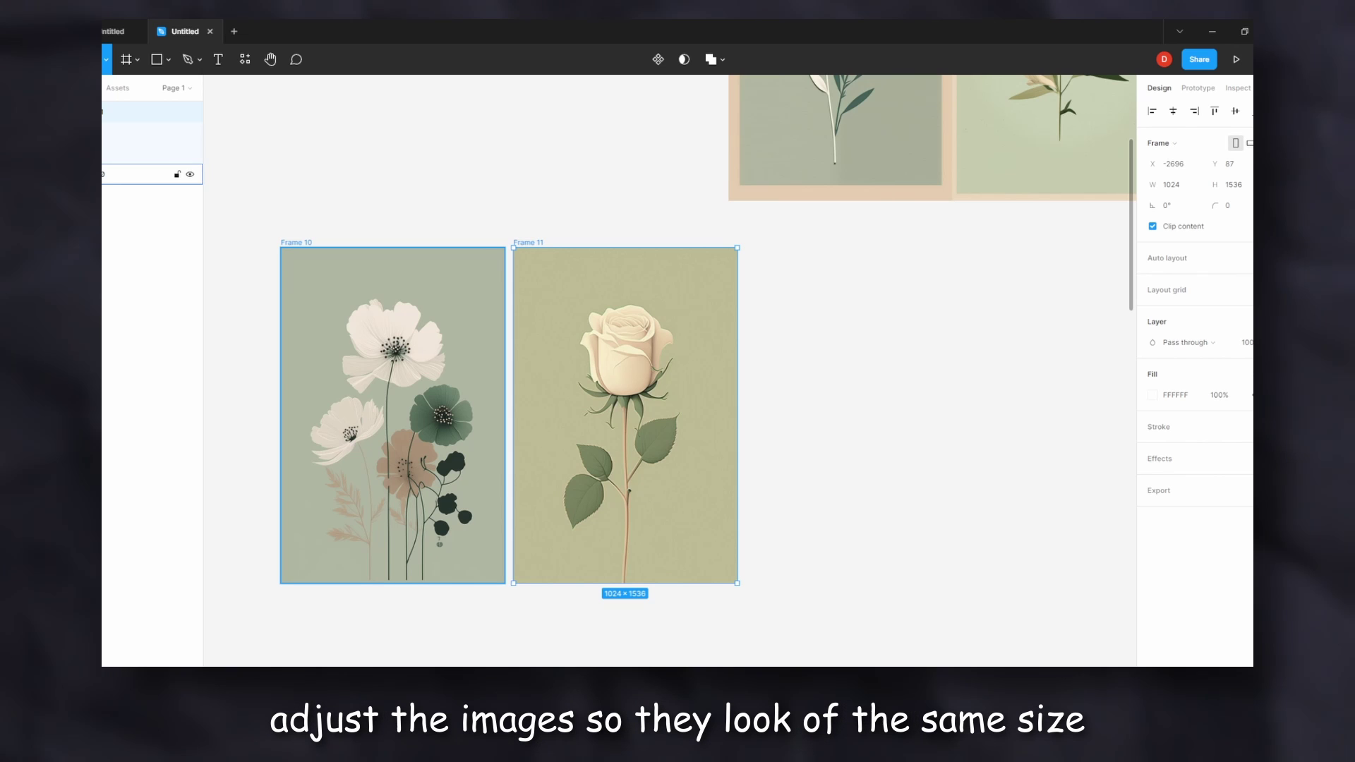
scroll(438, 367, "down", 2)
key("ctrl+d")
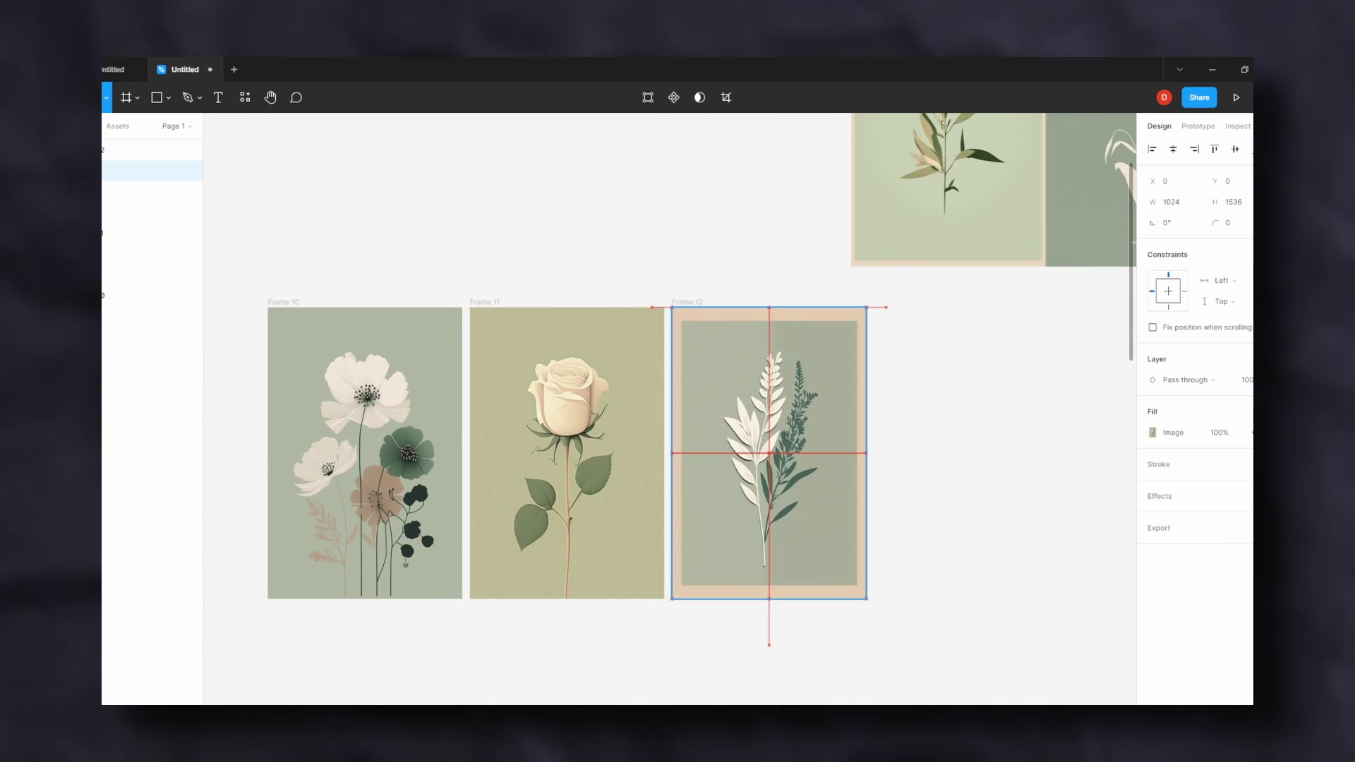
left_click_drag(865, 598, 892, 644)
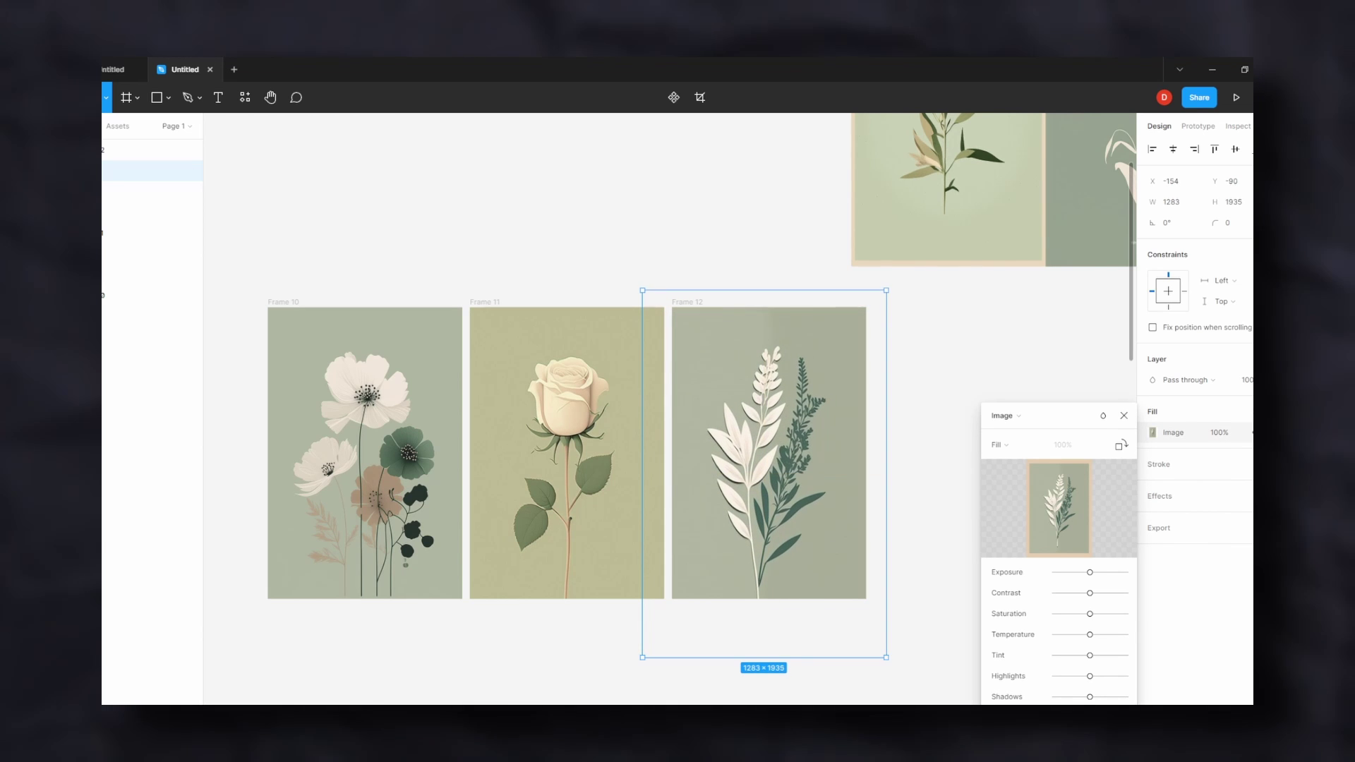
left_click_drag(764, 470, 752, 470)
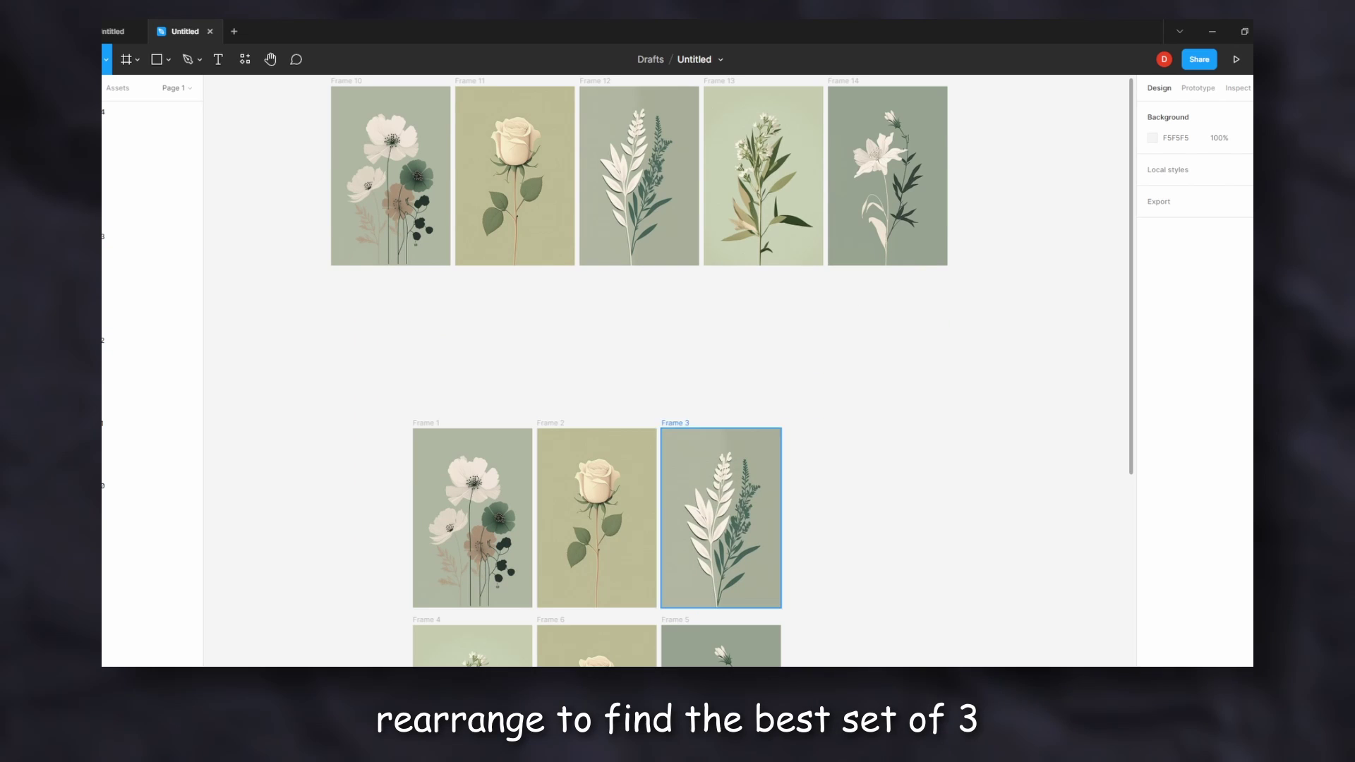
- Inspect Frames 9 and 7 and the middle row of the three-by-three print grid
scroll(597, 424, "down", 5)
left_click(597, 576)
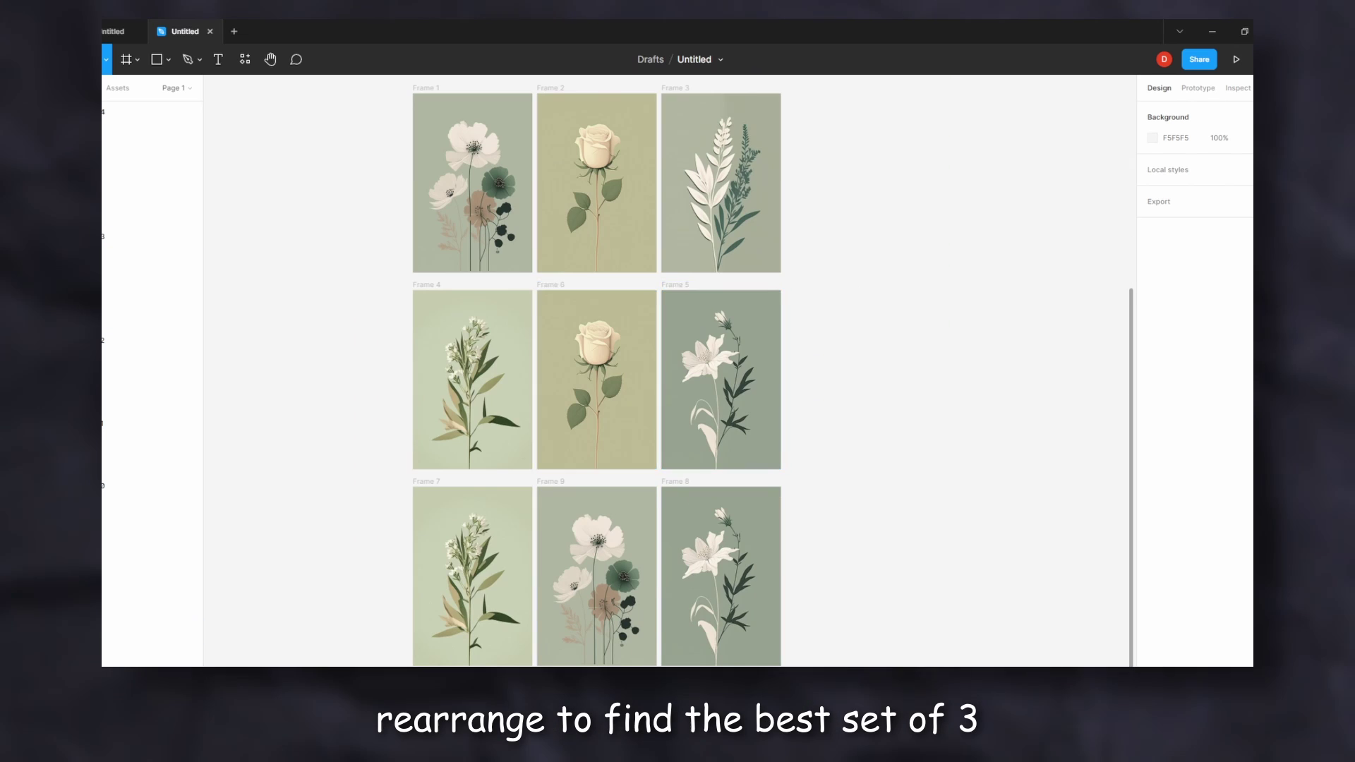
scroll(597, 423, "down", 1)
left_click(472, 554)
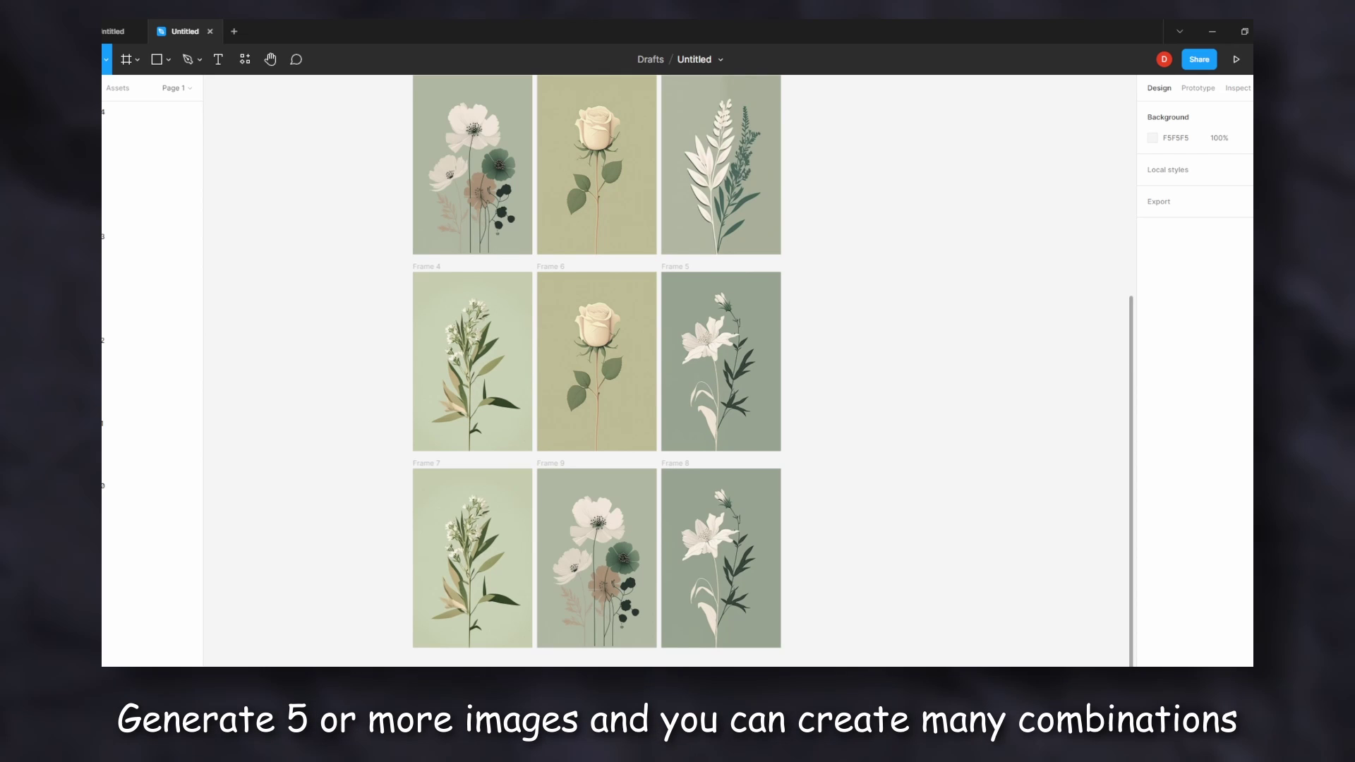
left_click_drag(346, 268, 667, 317)
key("Escape")
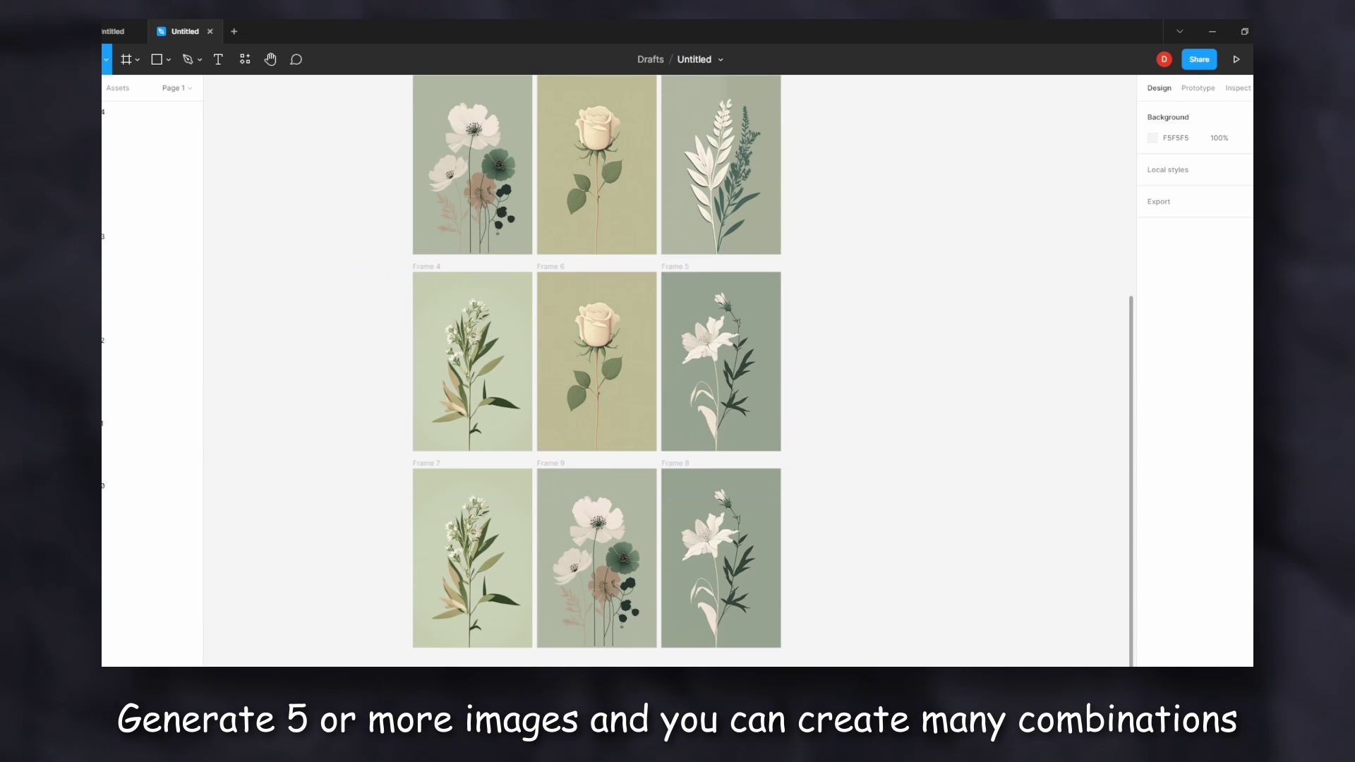
- Scroll through the grid again and select the three middle-row frames to compare that set
scroll(596, 371, "up", 1)
scroll(597, 371, "down", 3)
scroll(596, 371, "up", 1)
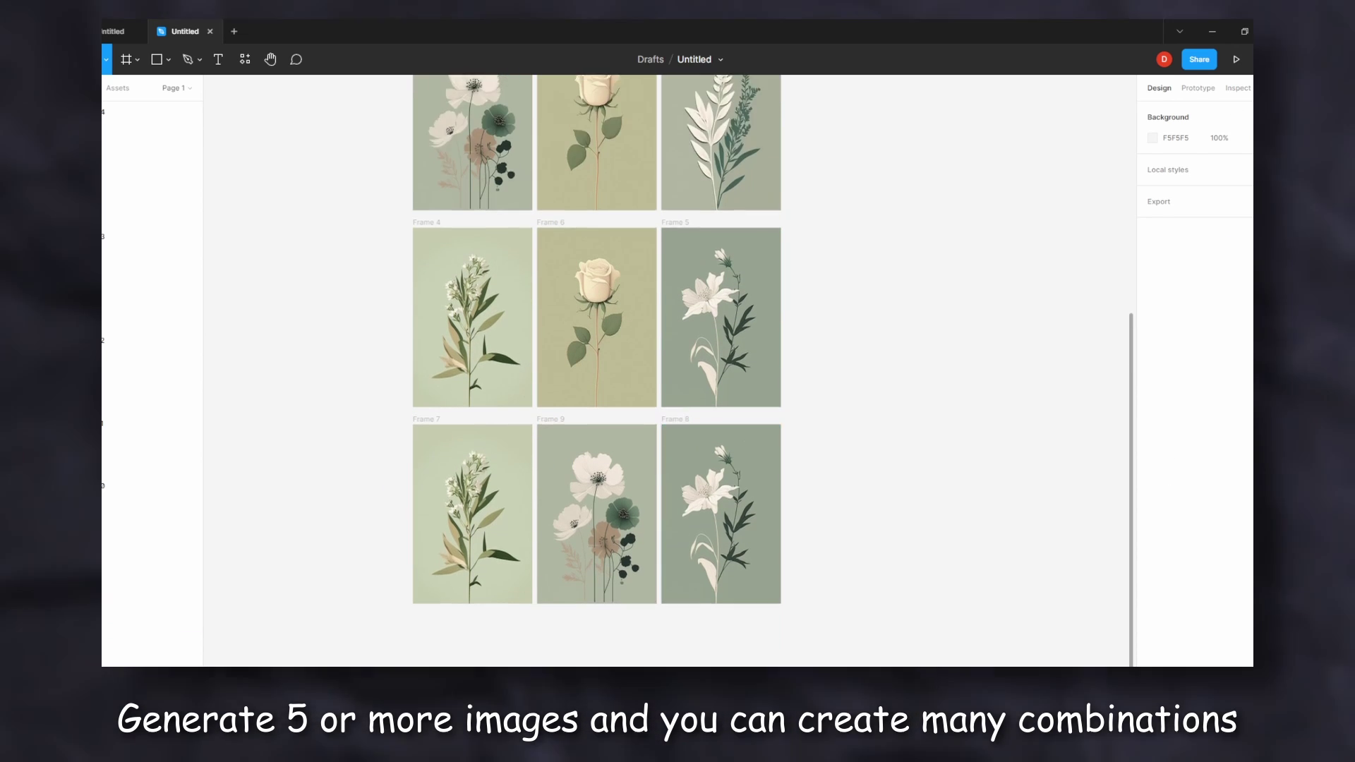
key("Escape")
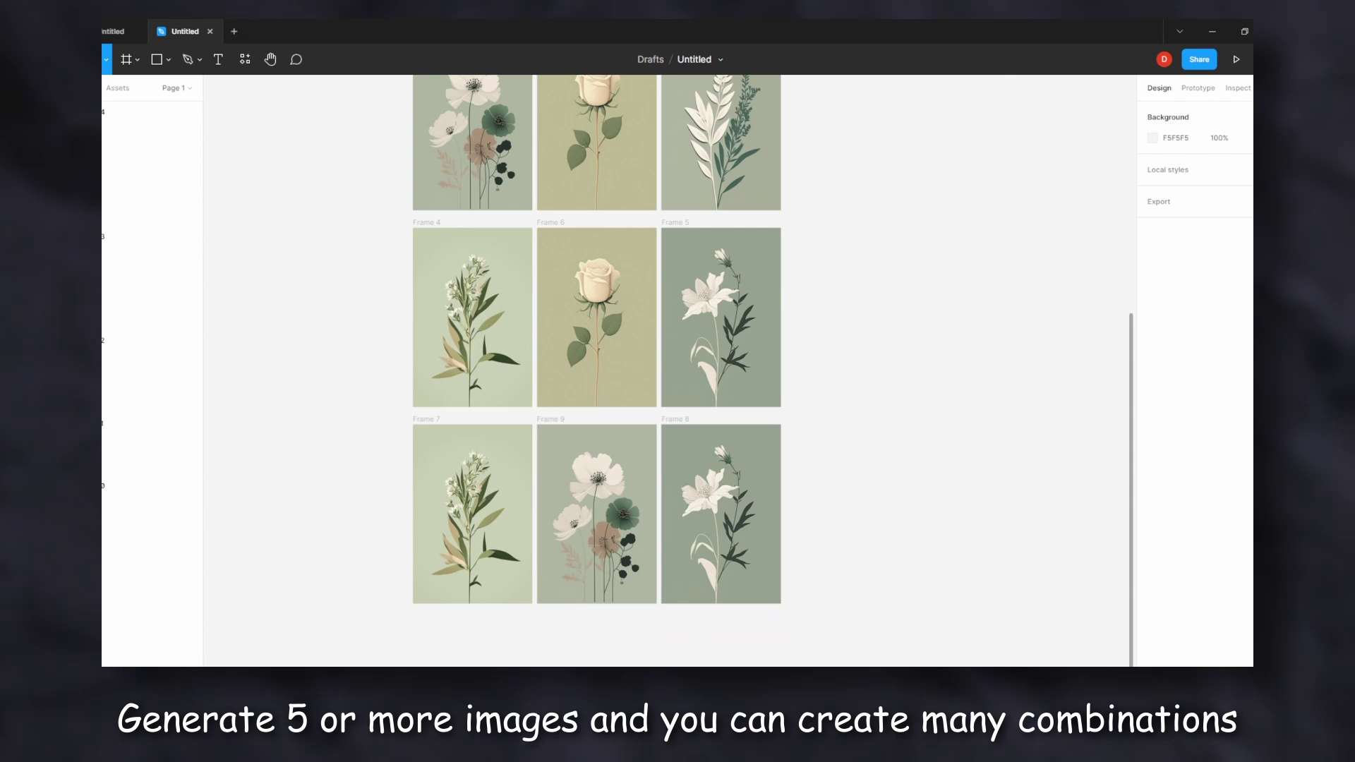
scroll(596, 370, "up", 5)
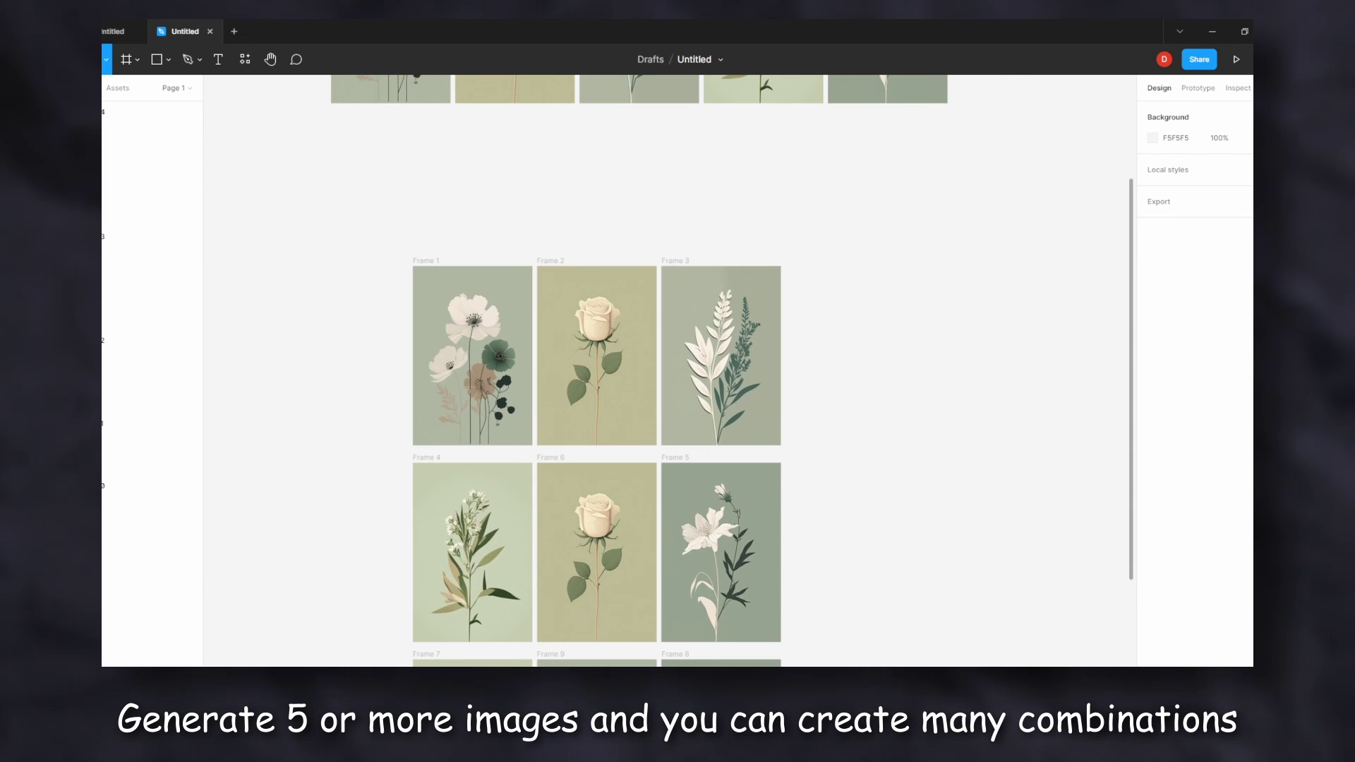
scroll(596, 370, "down", 9)
scroll(596, 370, "up", 6)
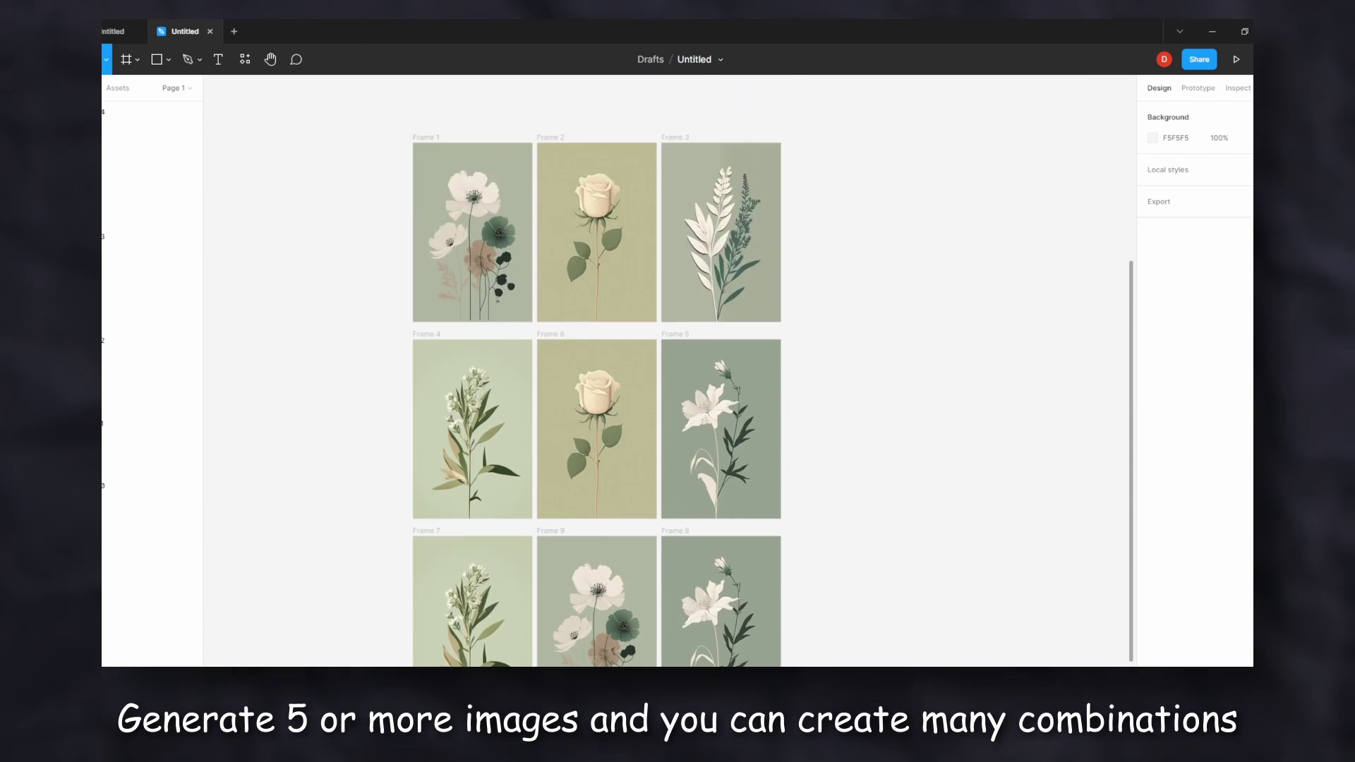
left_click_drag(892, 417, 363, 393)
- Clear the selection and rename Frame 4 to sg_flower_1
left_click(1186, 339)
key("Escape")
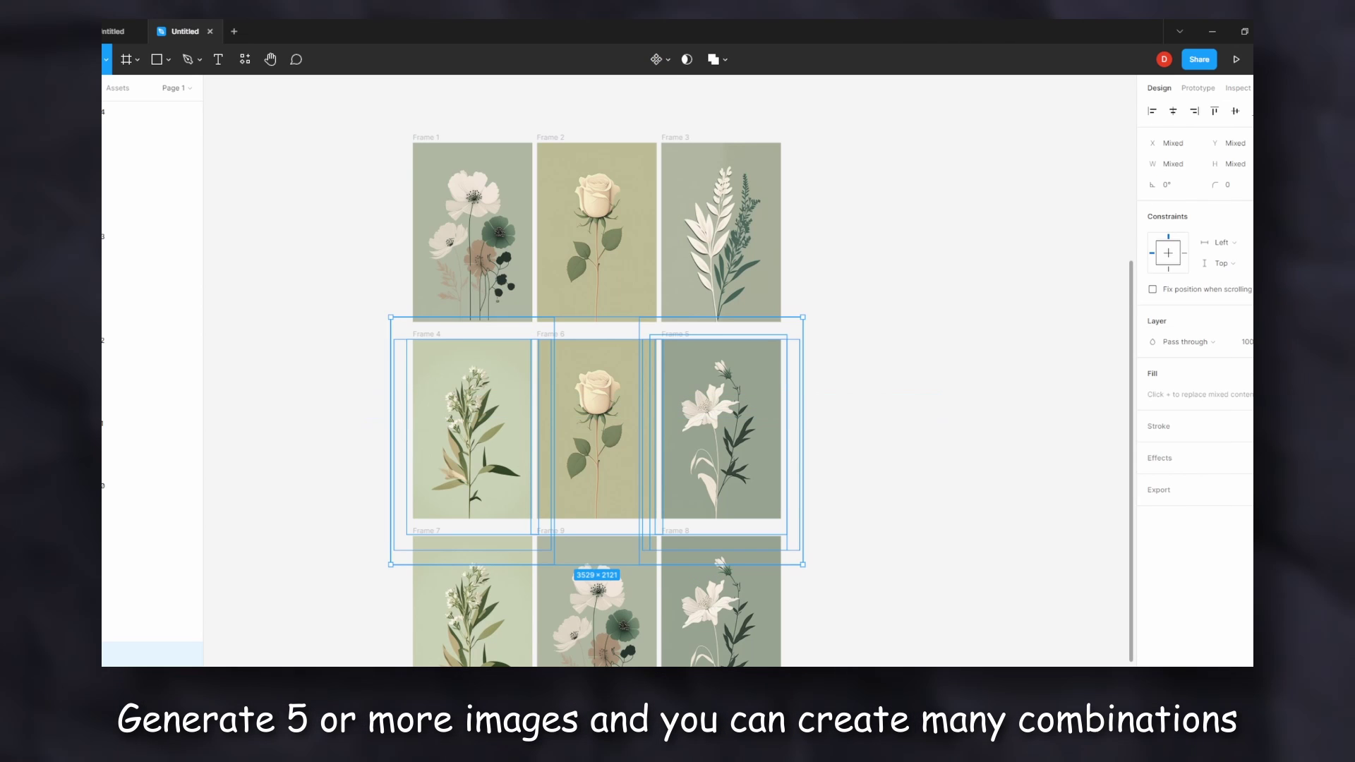
key("Escape")
left_click(142, 405)
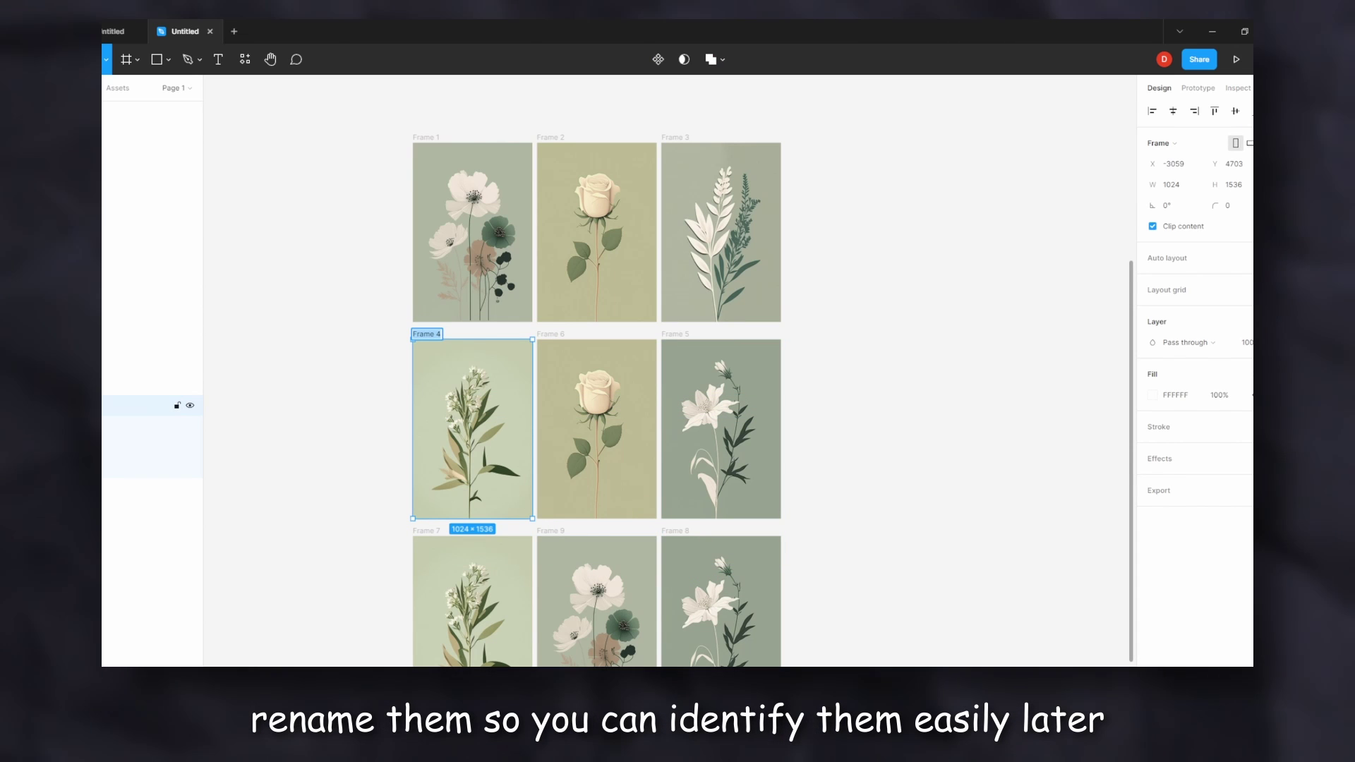
type("sq")
type("_flower_")
type("1")
- Name the next two frames sg_flower_2 and sg_flower_3, then select sg_flower_1 and sg_flower_2
key("Tab")
key("BackSpace")
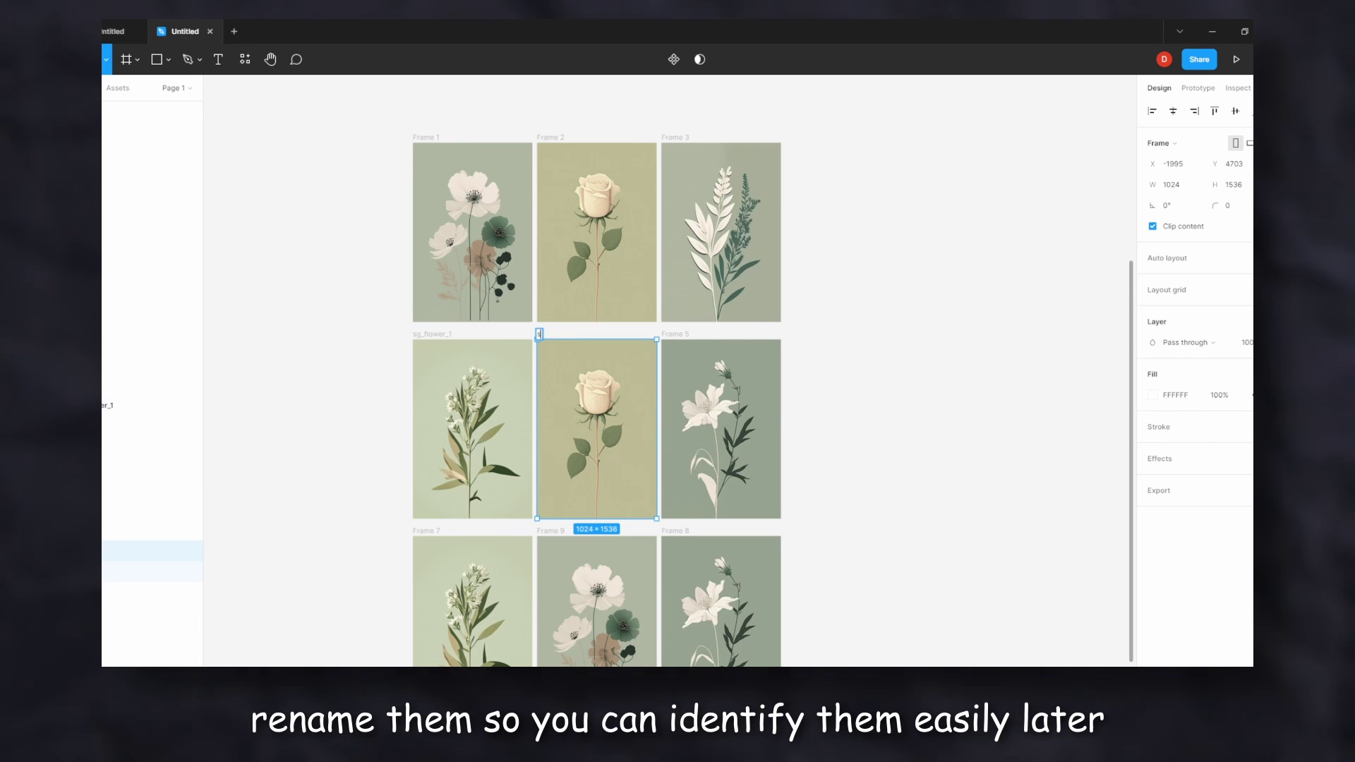
type("sg_flower_2")
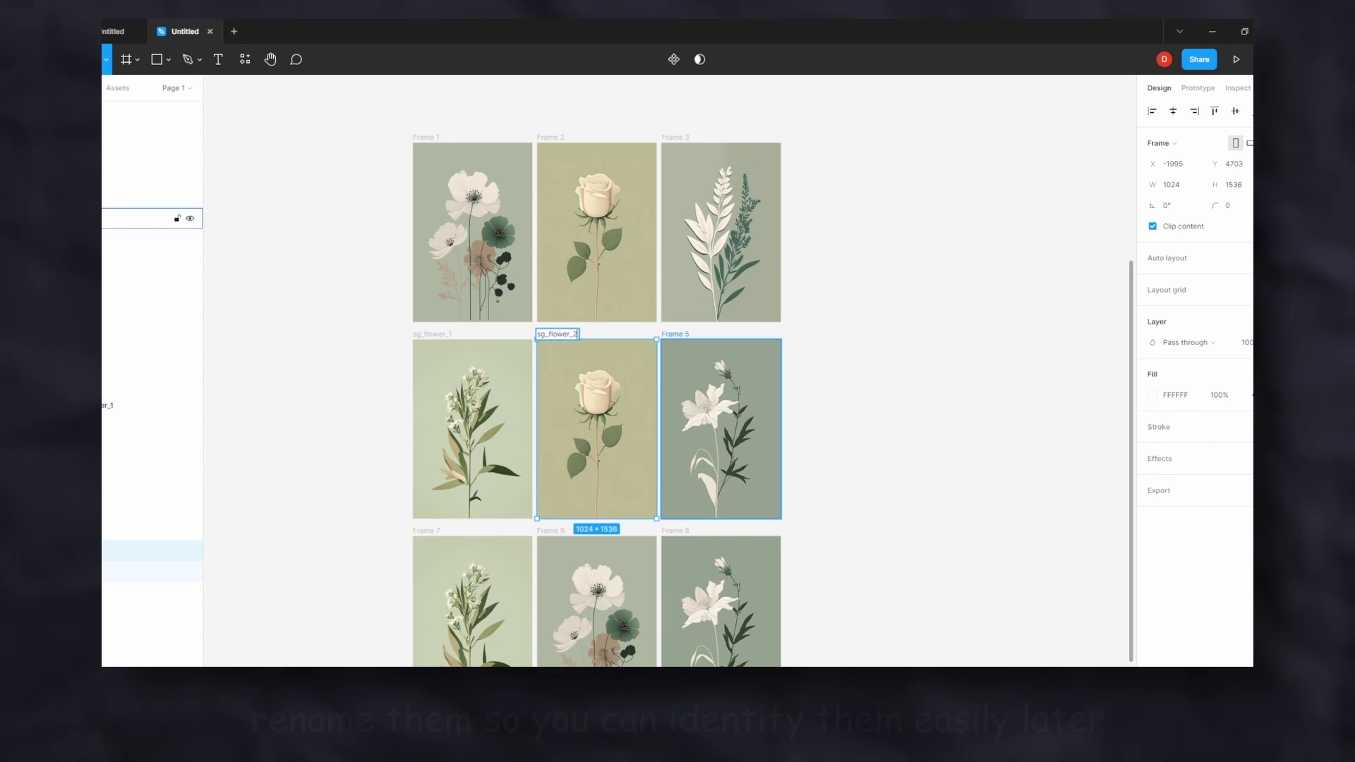
type("sg_flower")
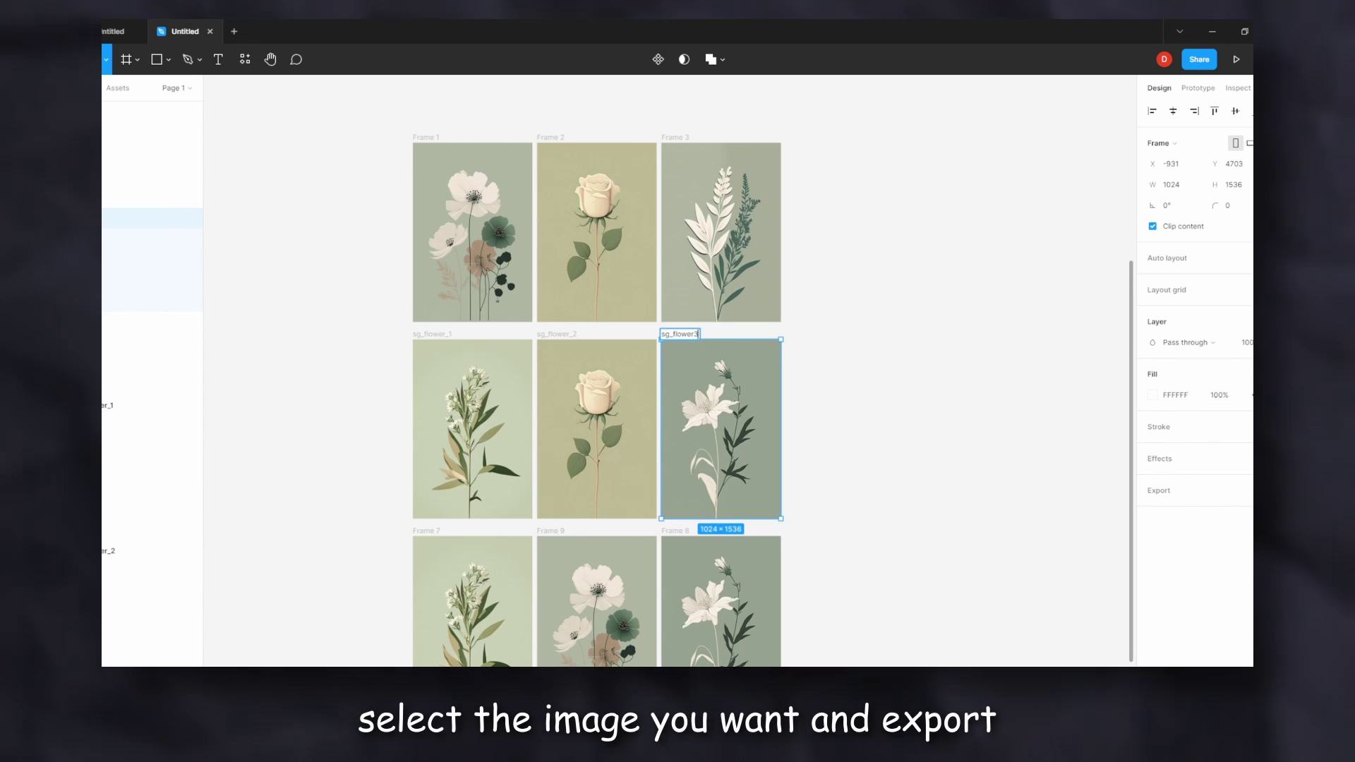
type("_3")
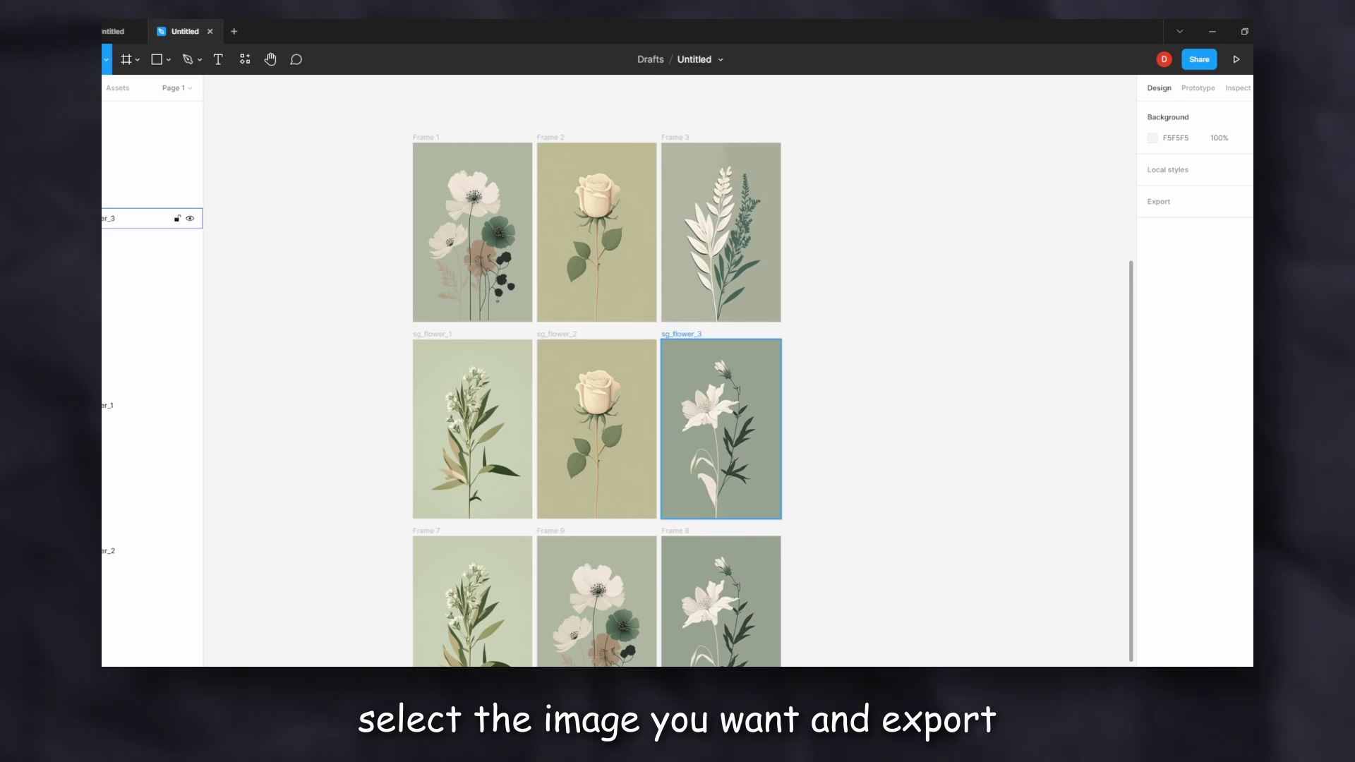
left_click(152, 405)
left_click(152, 550, "shift")
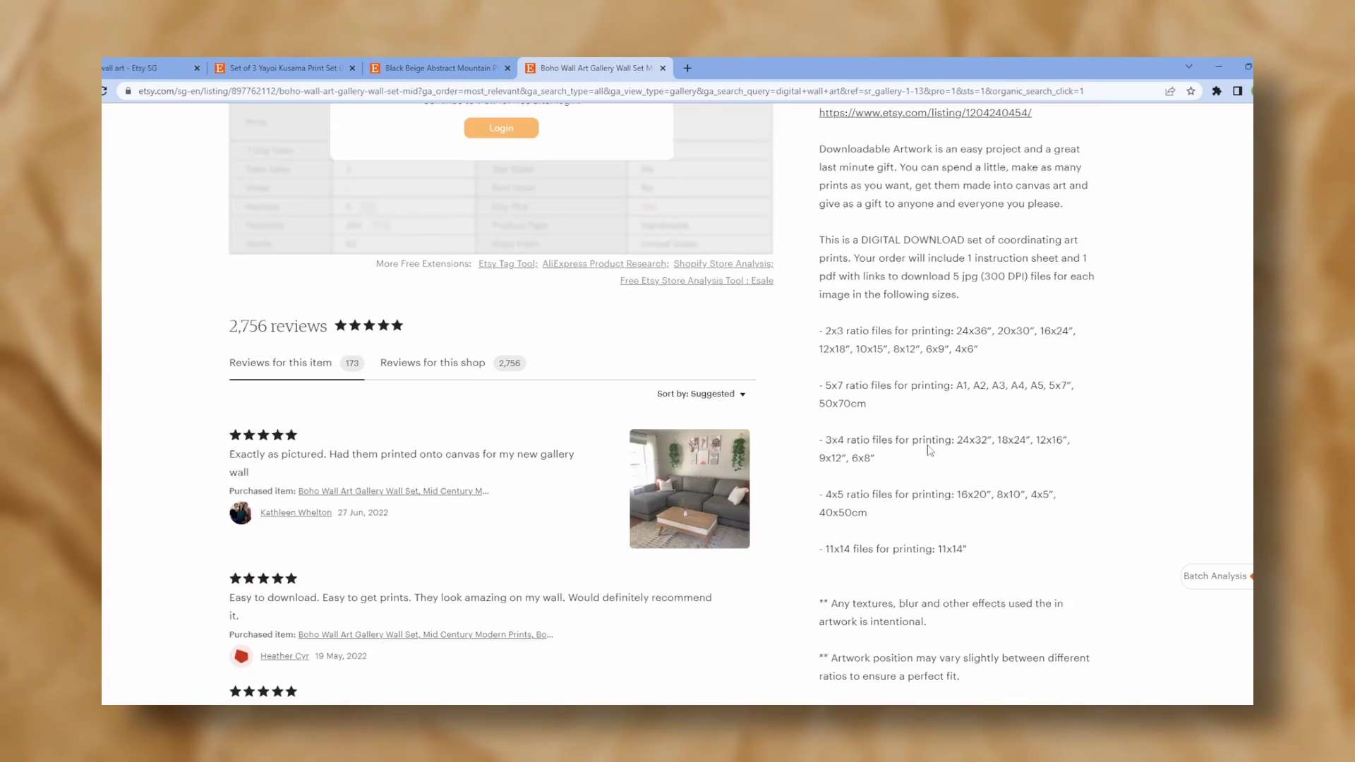
scroll(930, 450, "down", 2)
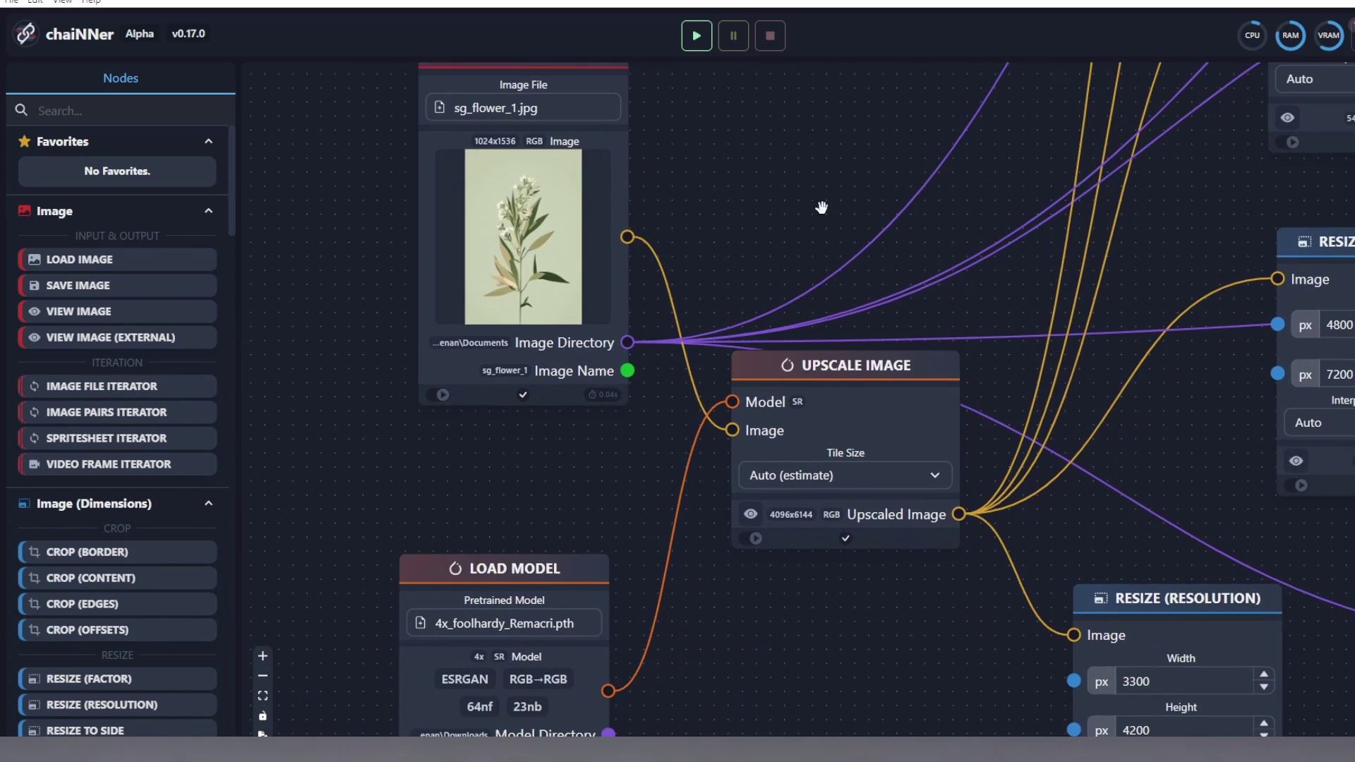
- Move the Load Image node up and left and nudge the Upscale Image node into place
left_click_drag(572, 148, 514, 118)
scroll(731, 255, "down", 1)
scroll(731, 254, "down", 5)
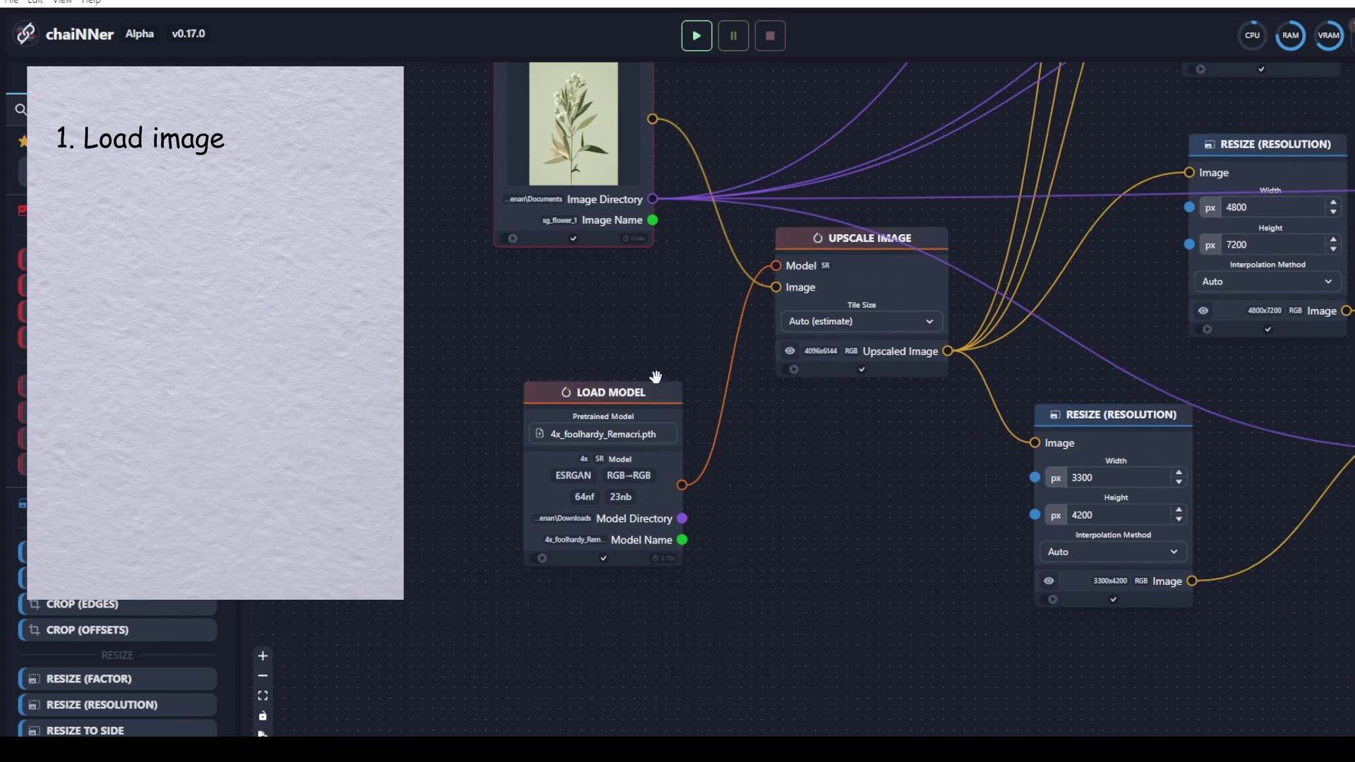
left_click(624, 392)
scroll(624, 393, "up", 2)
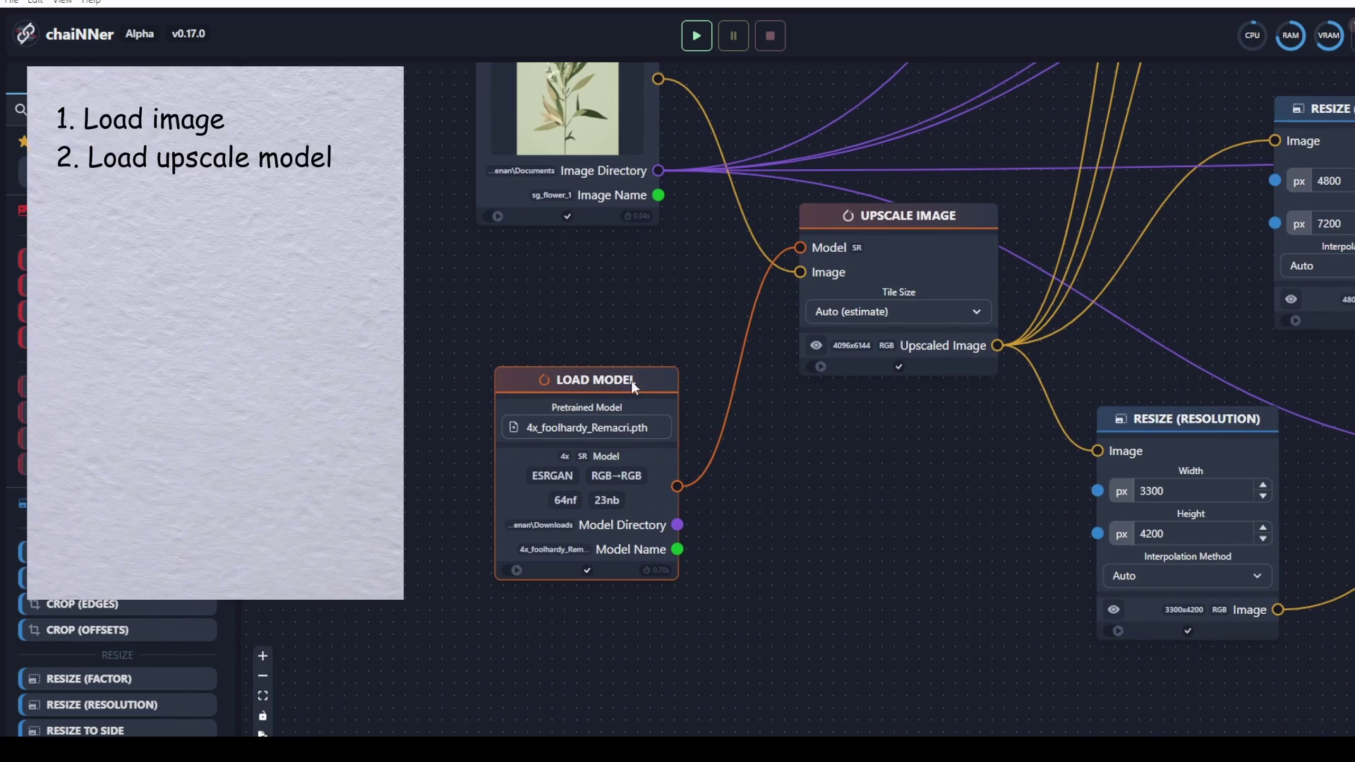
scroll(650, 360, "down", 2)
left_click_drag(780, 539, 743, 587)
mouse_move(796, 523)
left_mouse_down()
mouse_move(770, 525)
mouse_move(783, 517)
left_mouse_up()
- Shift the lower Resize (Resolution) node left and review the Resize and Save Image nodes
left_click_drag(757, 570, 574, 531)
left_click_drag(813, 527, 801, 526)
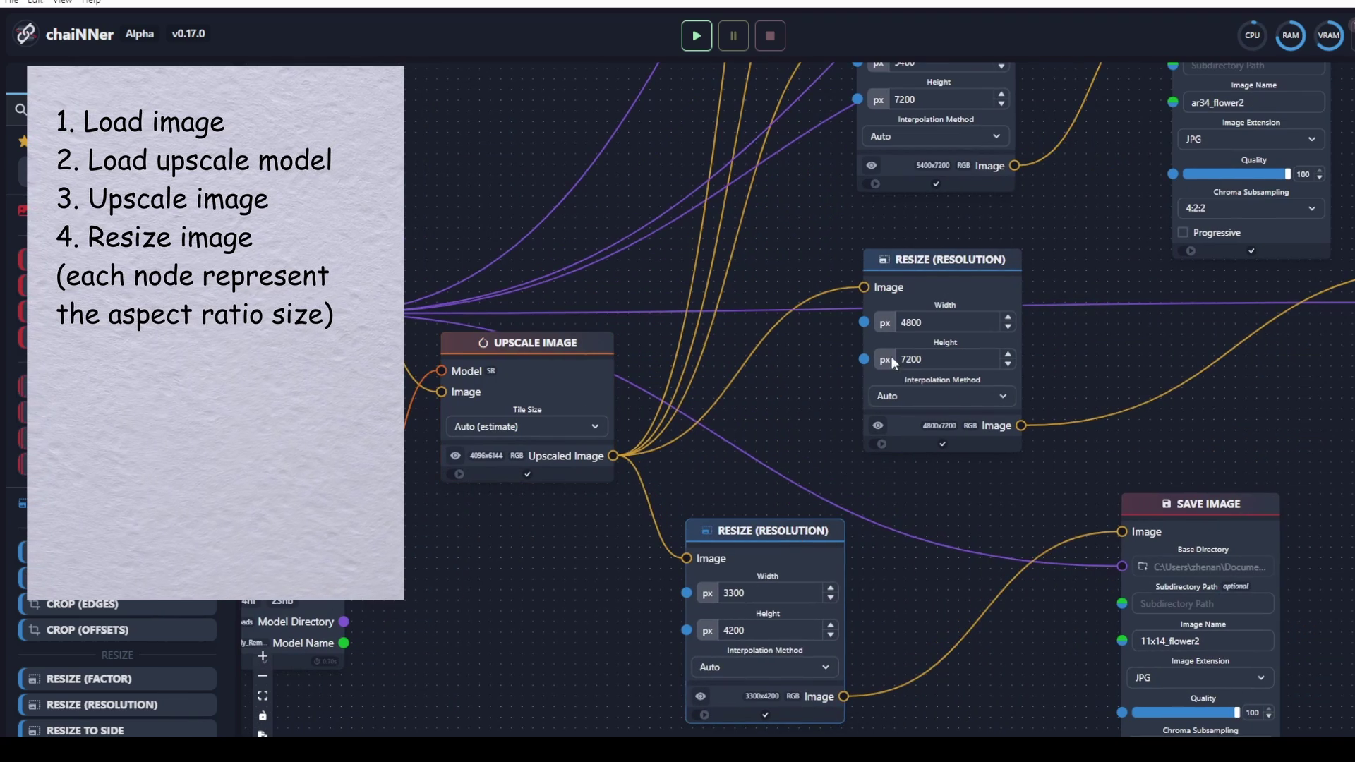
scroll(905, 330, "down", 5)
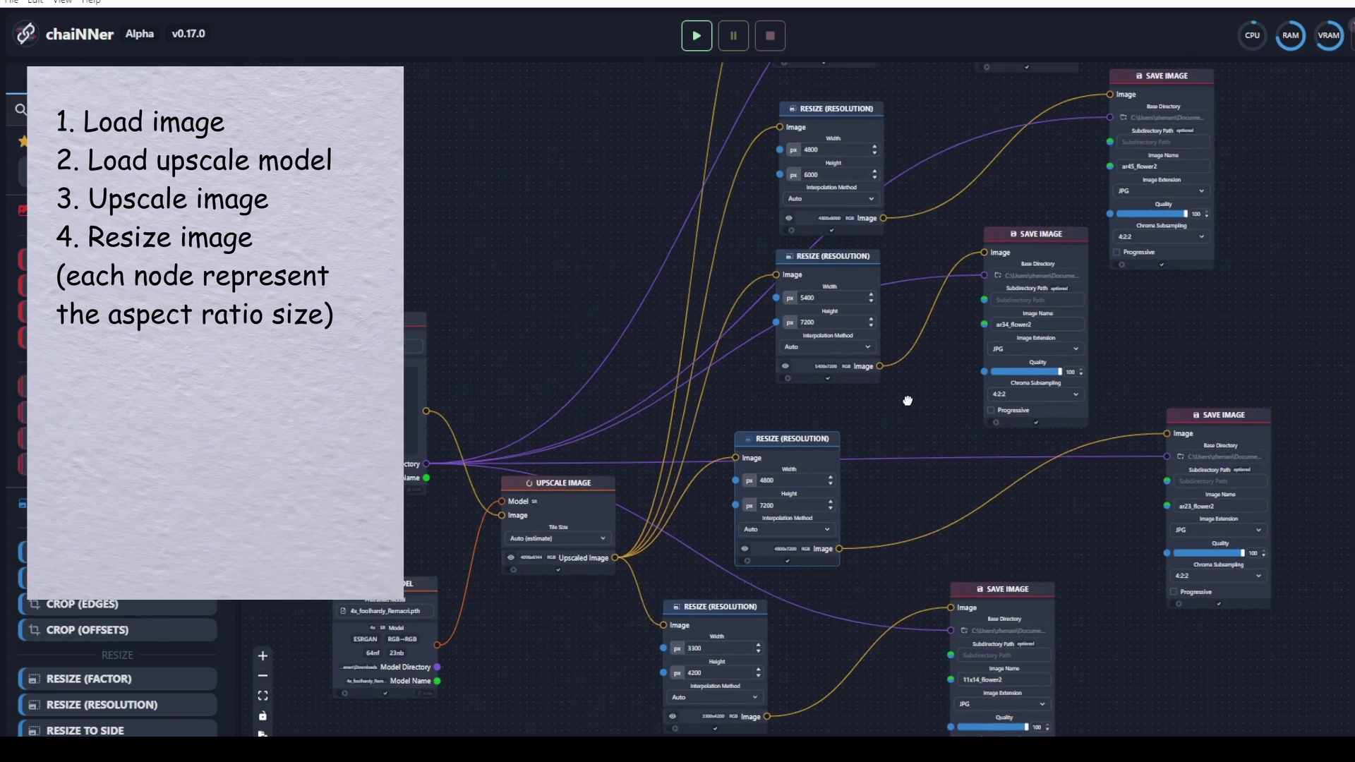
left_click_drag(1017, 209, 1005, 342)
scroll(1048, 433, "up", 3)
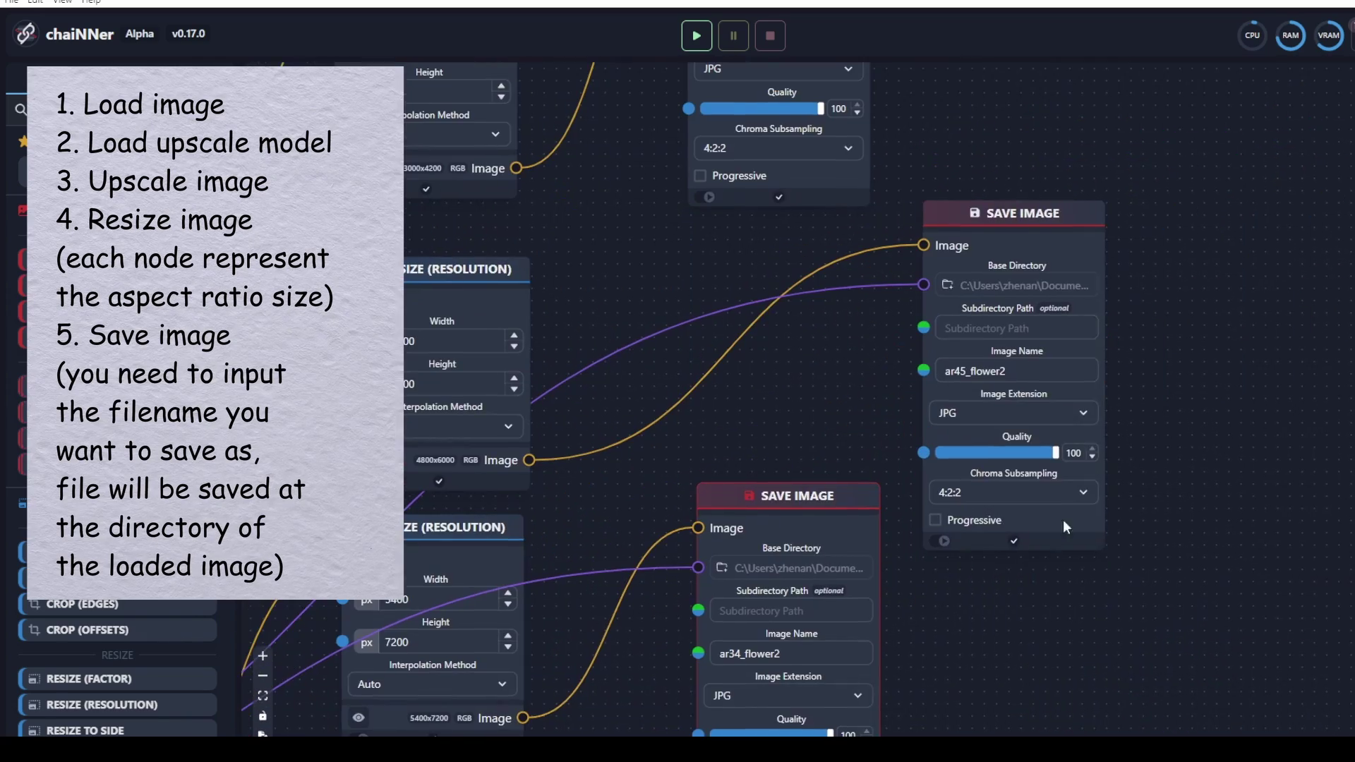
scroll(1219, 200, "down", 10)
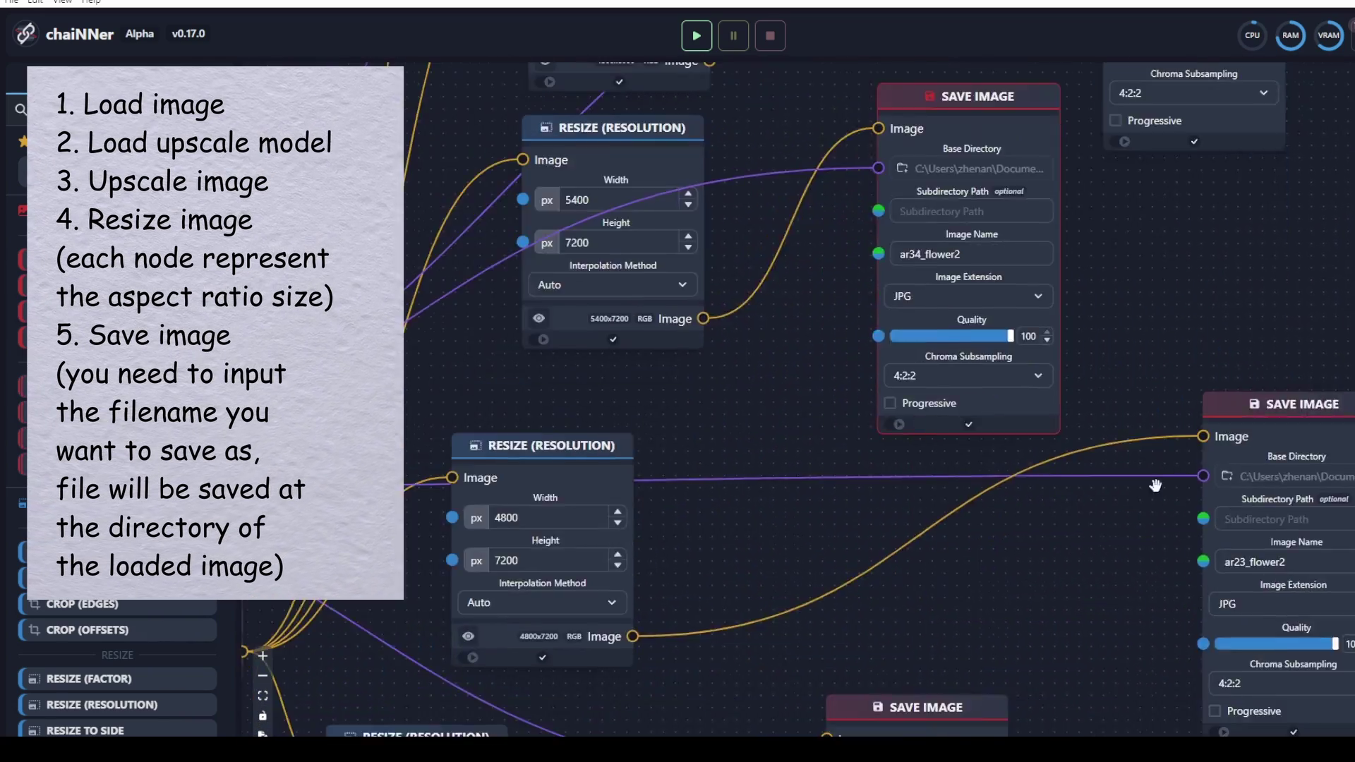
scroll(1224, 510, "down", 3)
scroll(926, 606, "left", 10)
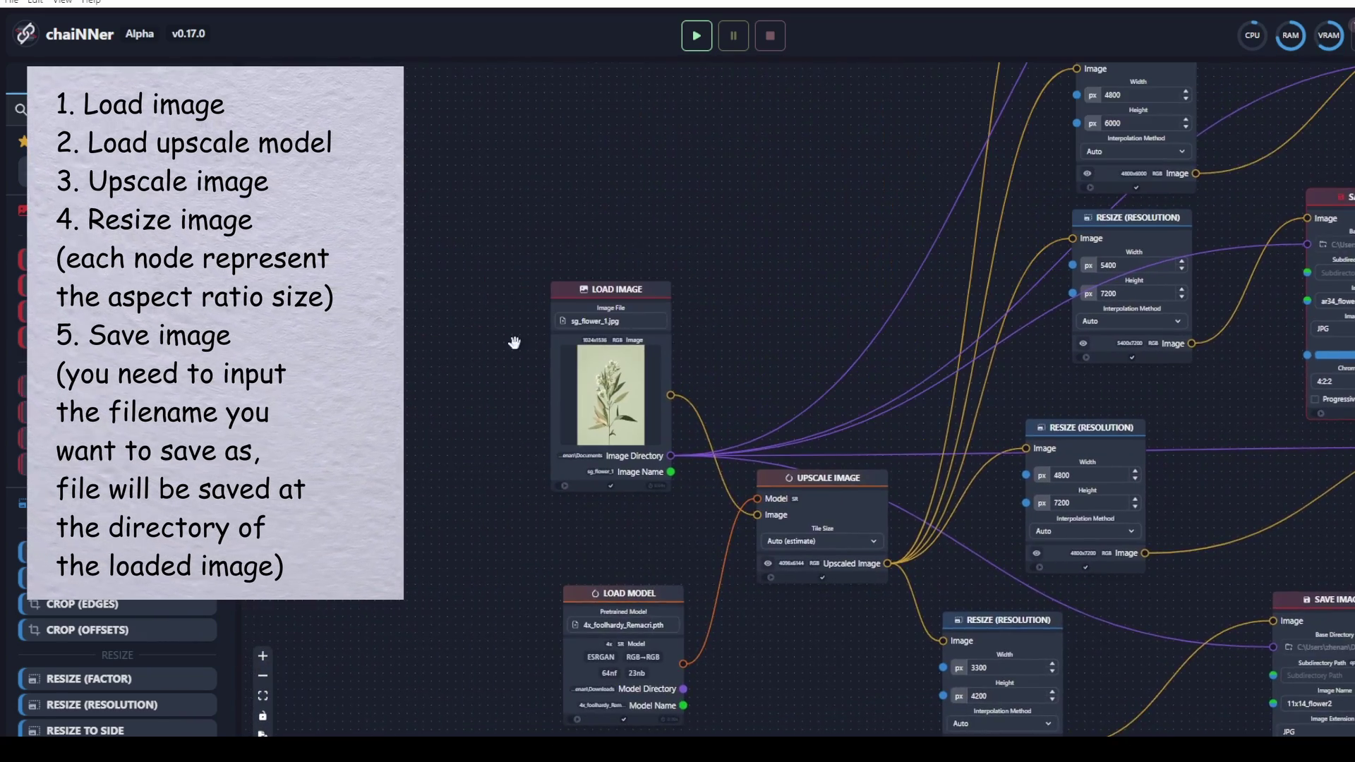
scroll(790, 326, "right", 8)
scroll(913, 394, "up", 3)
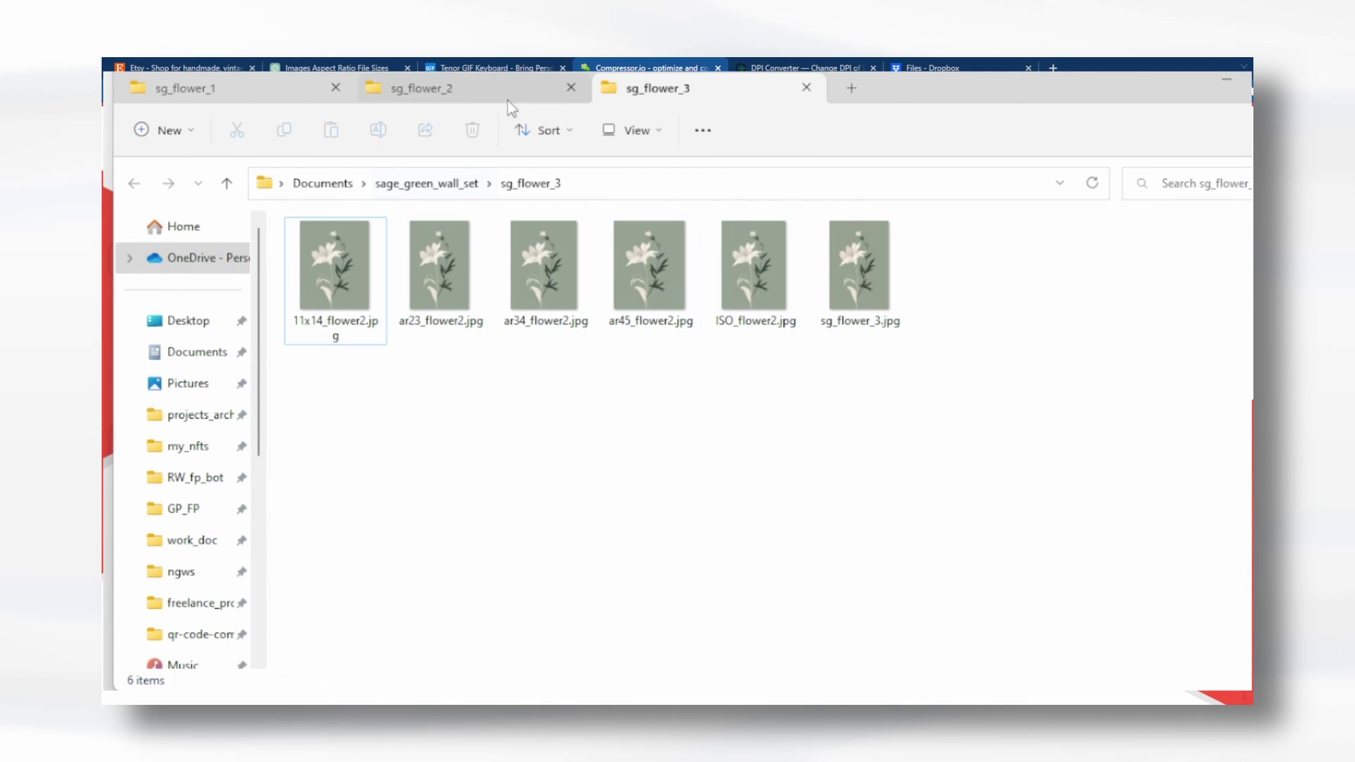
- Marquee-select the five resized images (11x14 to ISO) in sg_flower_1, then in sg_flower_2
left_click(504, 90)
left_click_drag(341, 417, 919, 222)
left_click(707, 422)
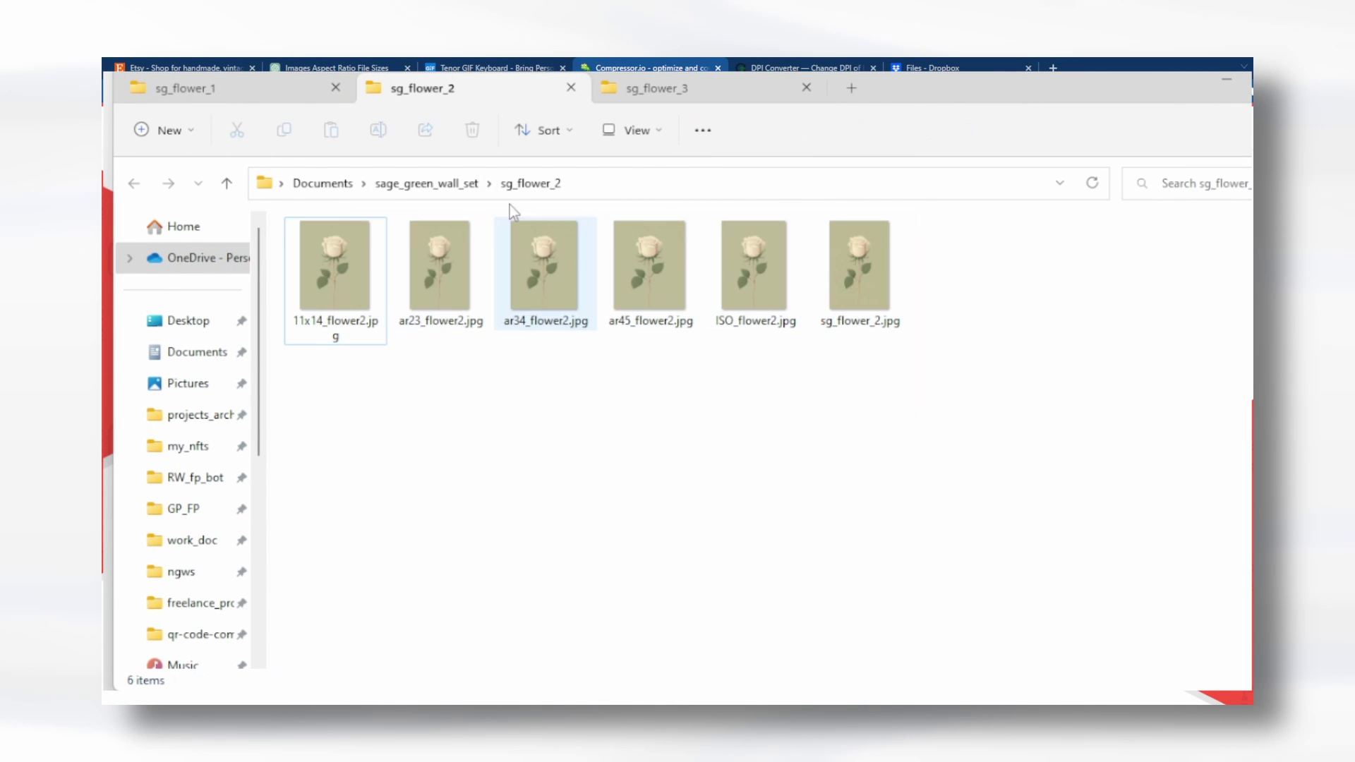
left_click(291, 97)
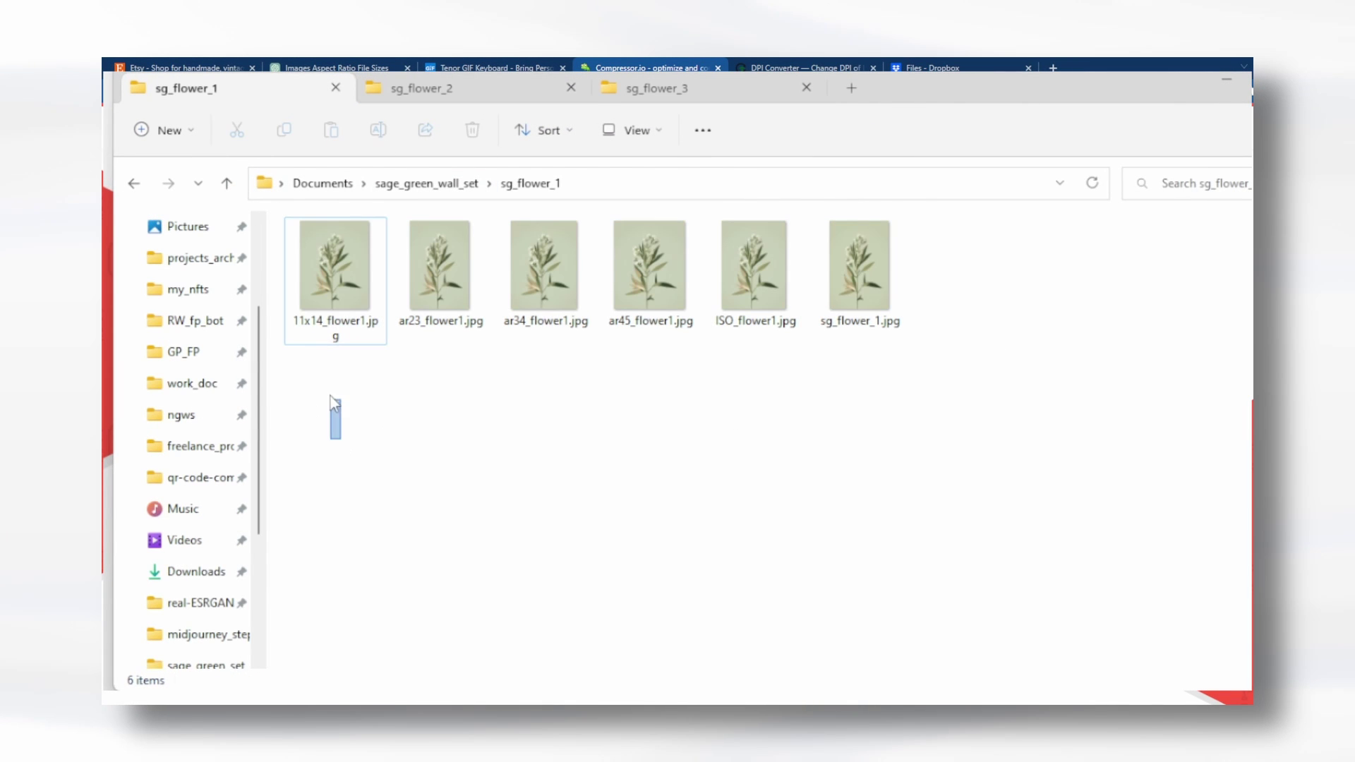
left_click_drag(328, 367, 796, 239)
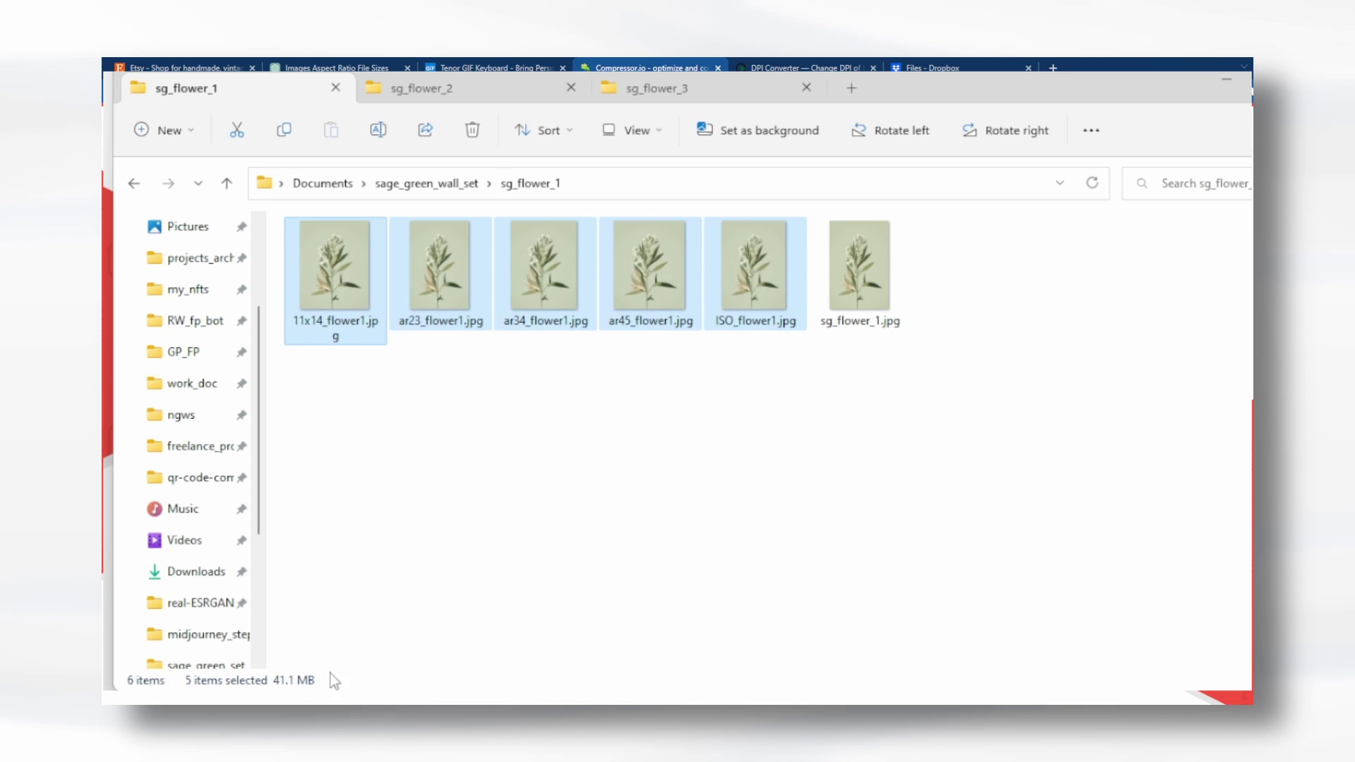
left_click(493, 88)
left_click_drag(328, 432, 797, 233)
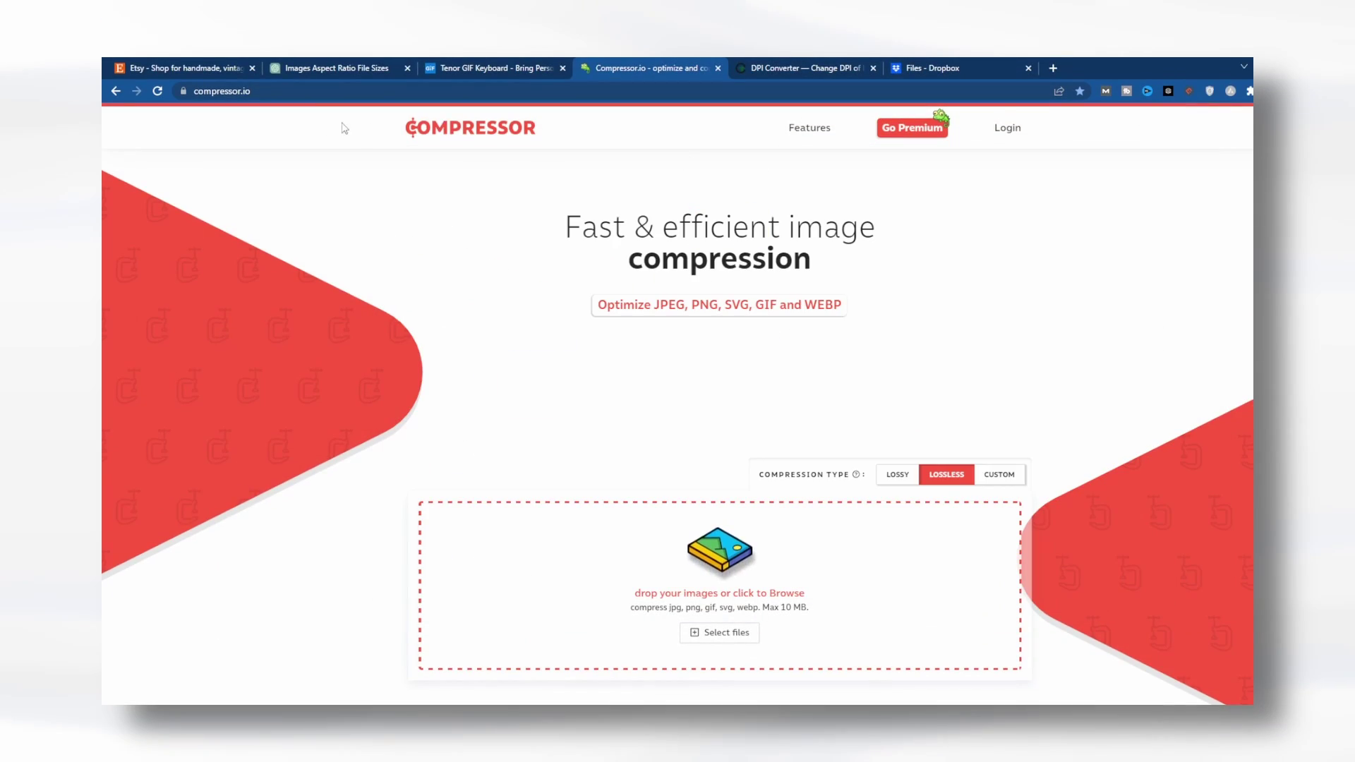
- Drop 11x14_flower2.jpg into Compressor.io for lossless compression
left_click_drag(455, 304, 635, 621)
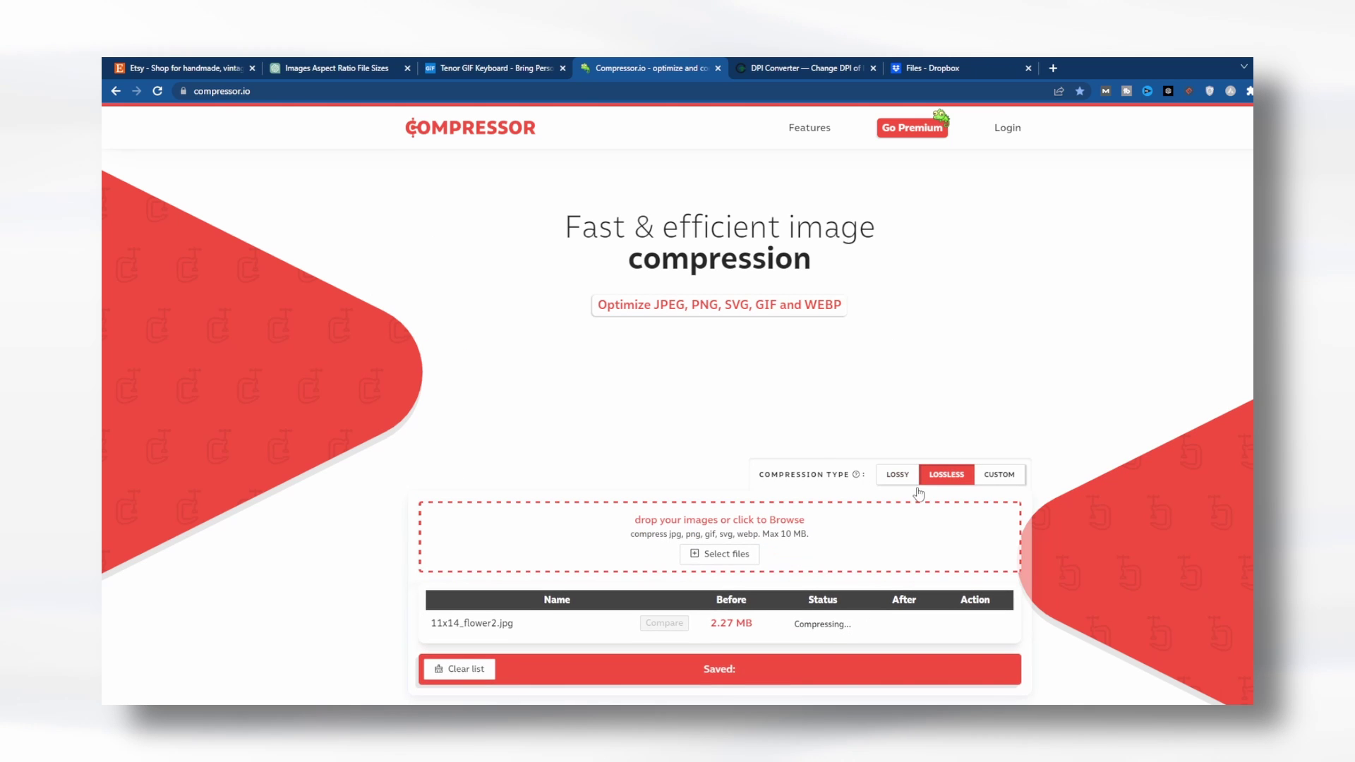
mouse_move(856, 478)
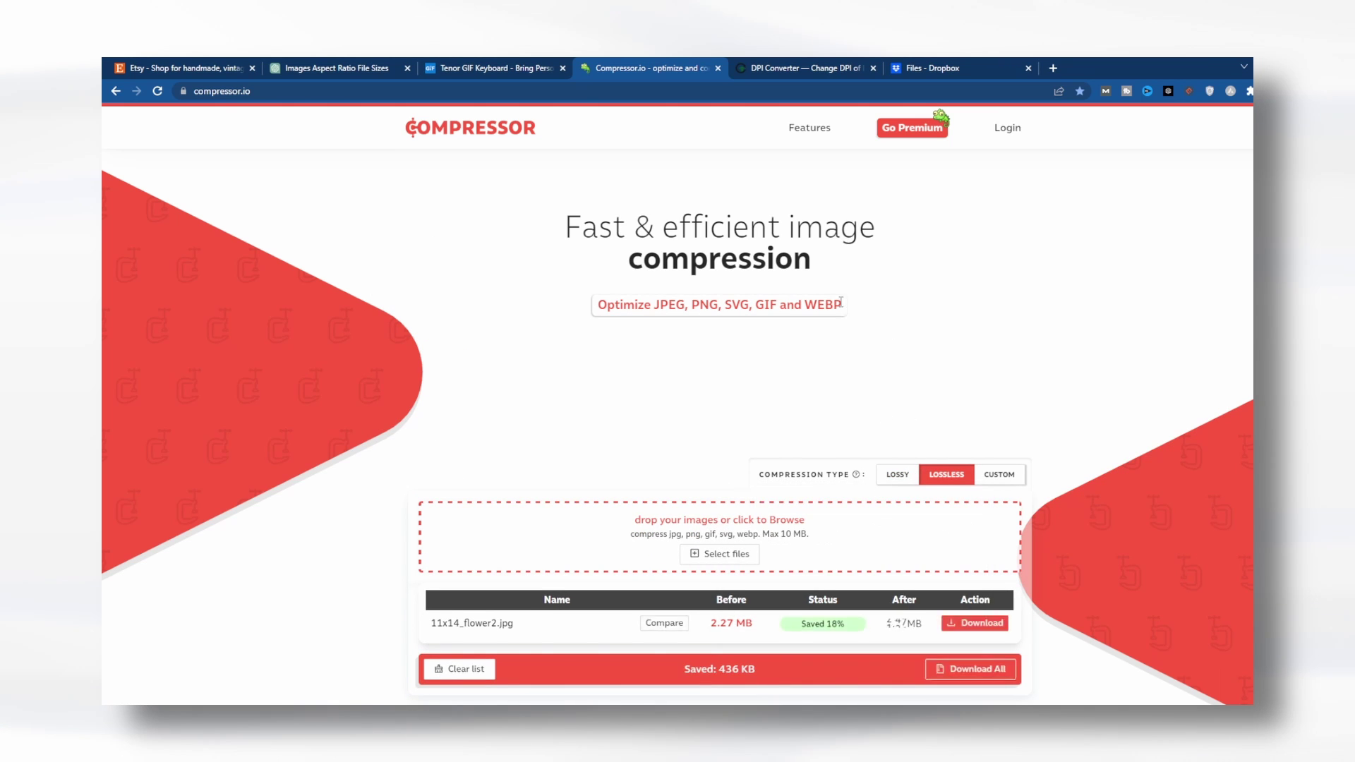
- Check the image file's Properties details and start choosing an image in the 300 DPI converter
left_click(804, 68)
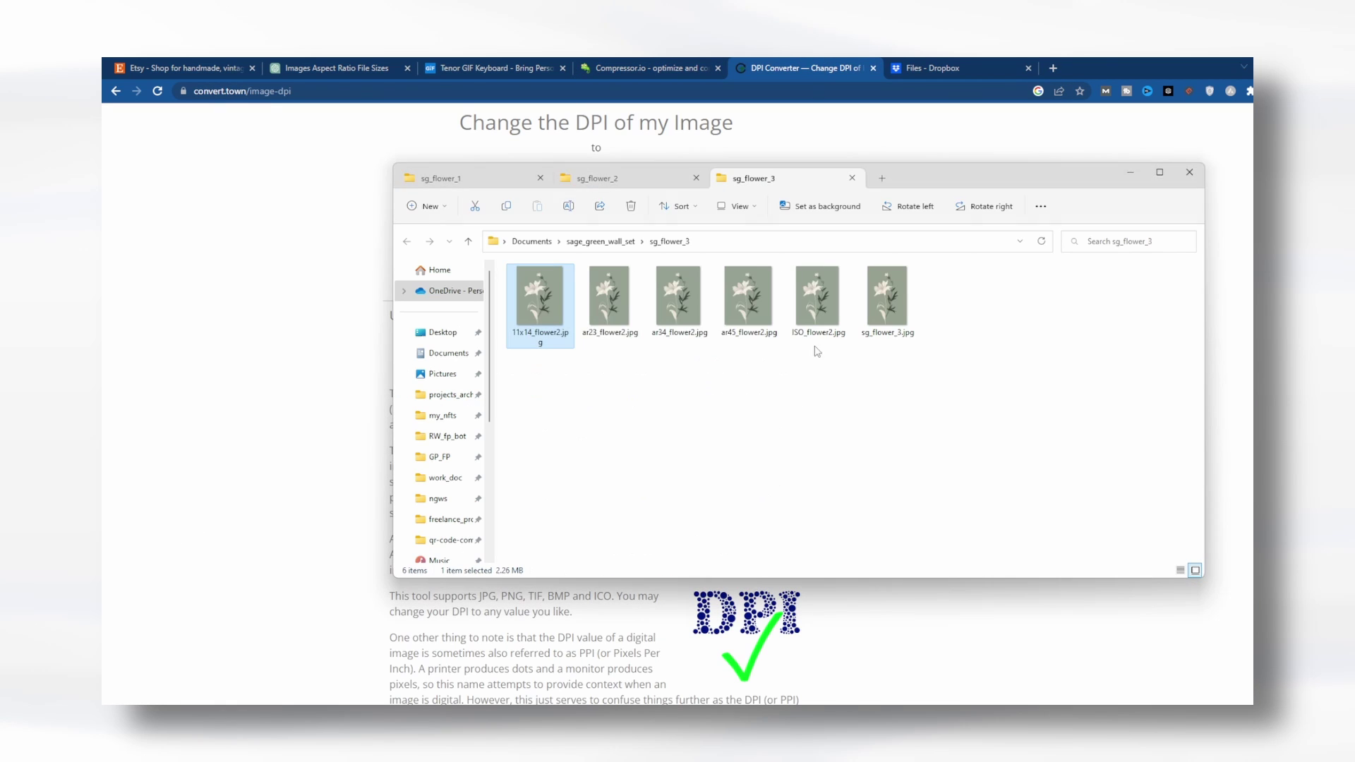
right_click(540, 302)
left_click(659, 508)
left_click(622, 331)
scroll(621, 459, "down", 3)
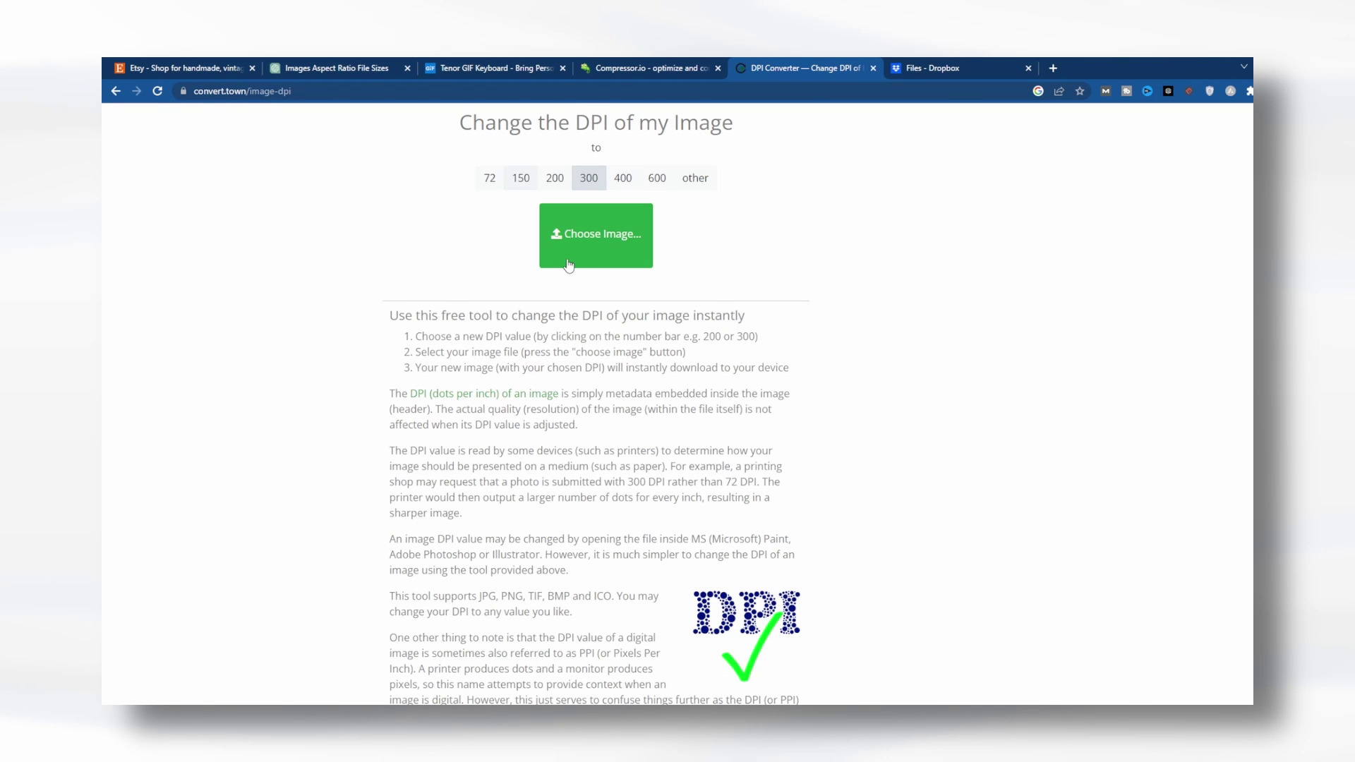
left_click(558, 265)
left_click(982, 65)
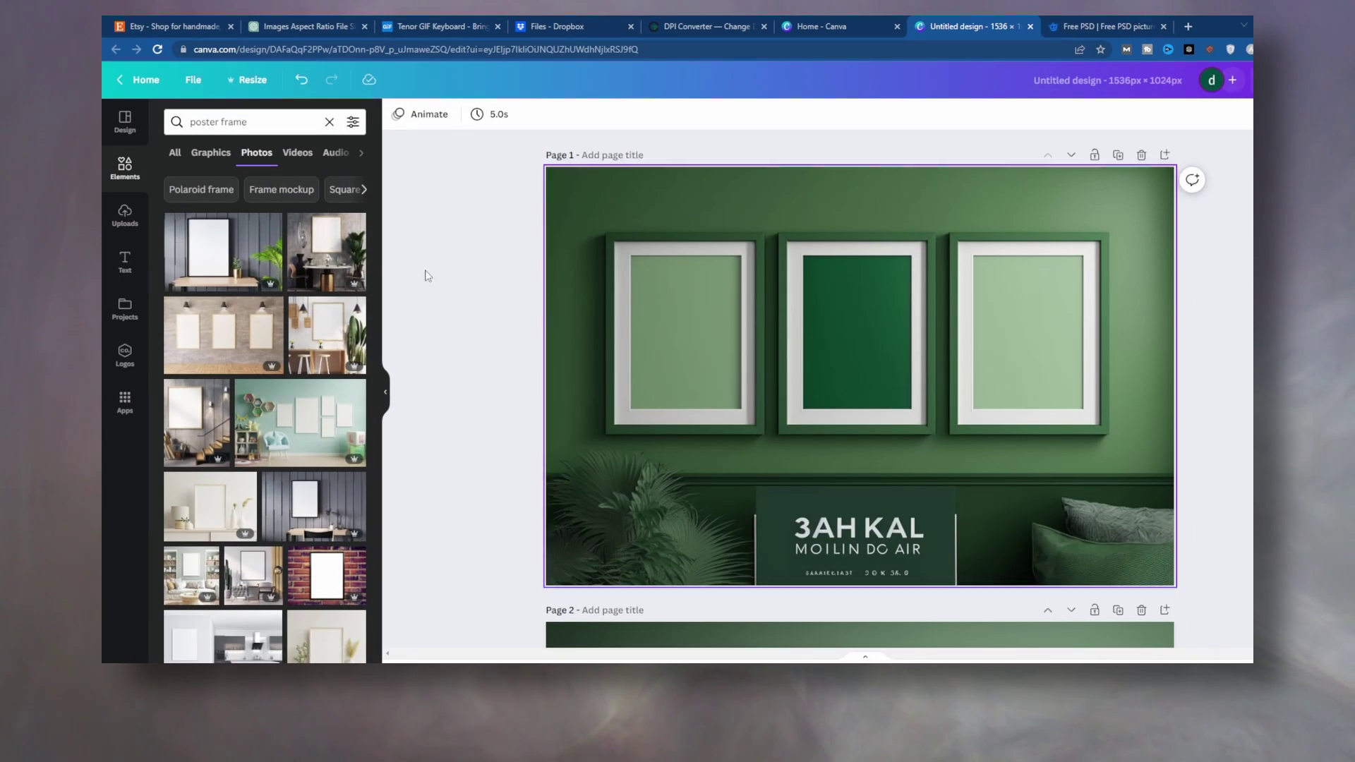
- Browse Freepik frame mockups, then return to the Canva design and review its framed mockup pages
scroll(367, 298, "down", 10)
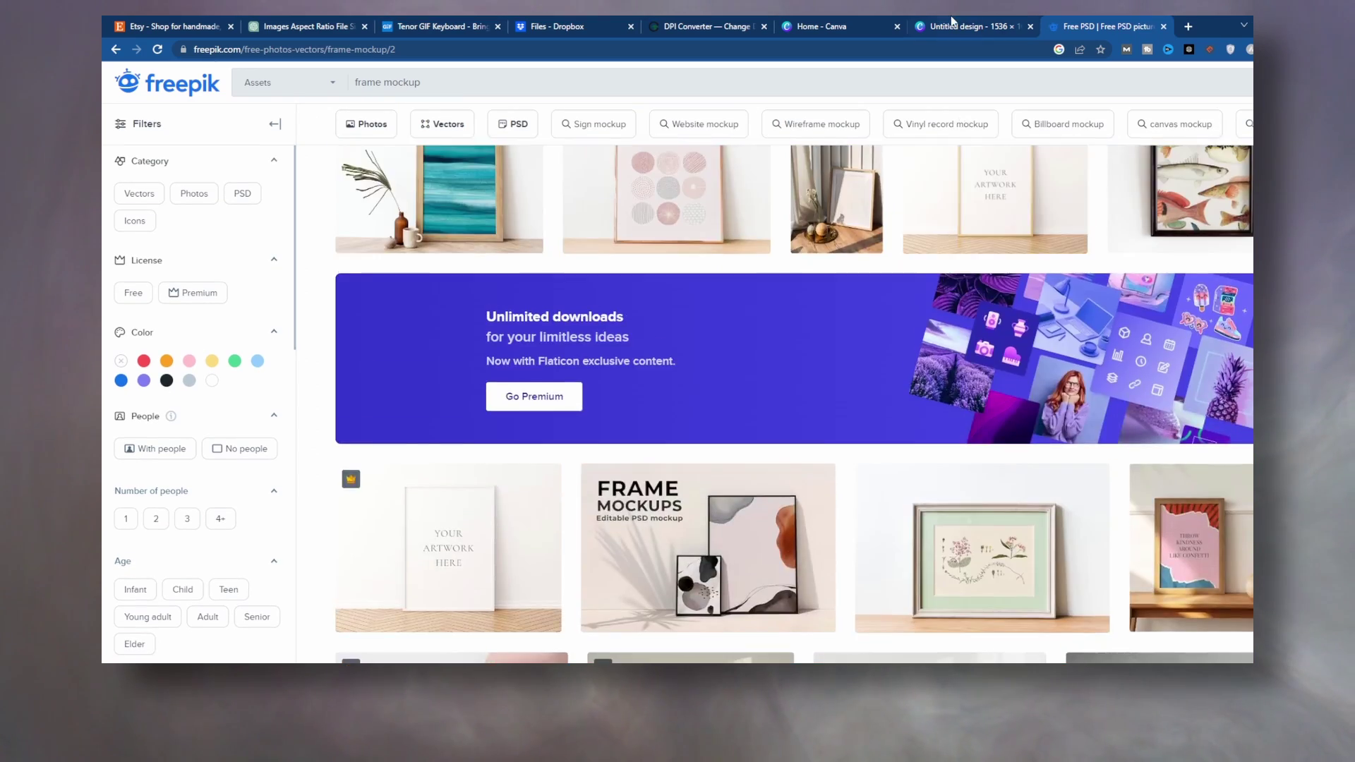
left_click(952, 21)
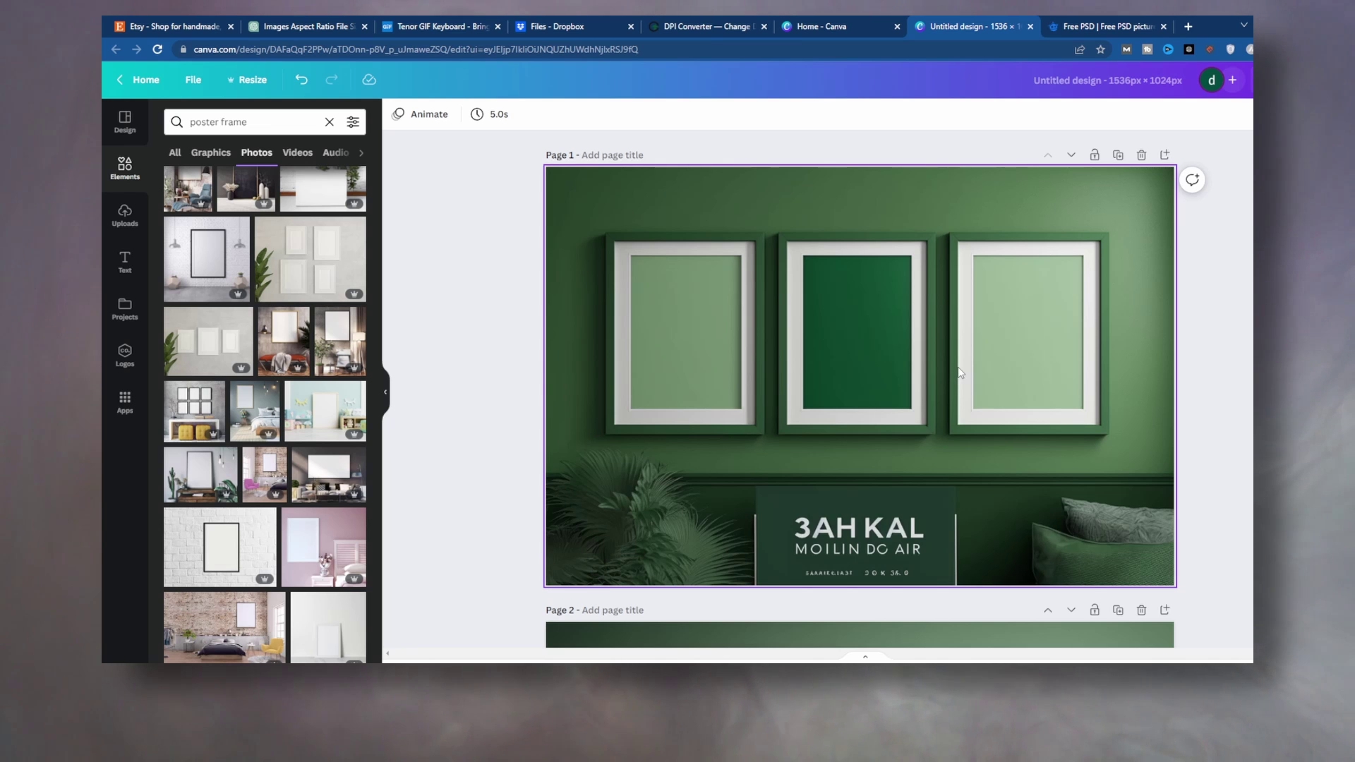
scroll(958, 367, "down", 7)
scroll(959, 367, "up", 6)
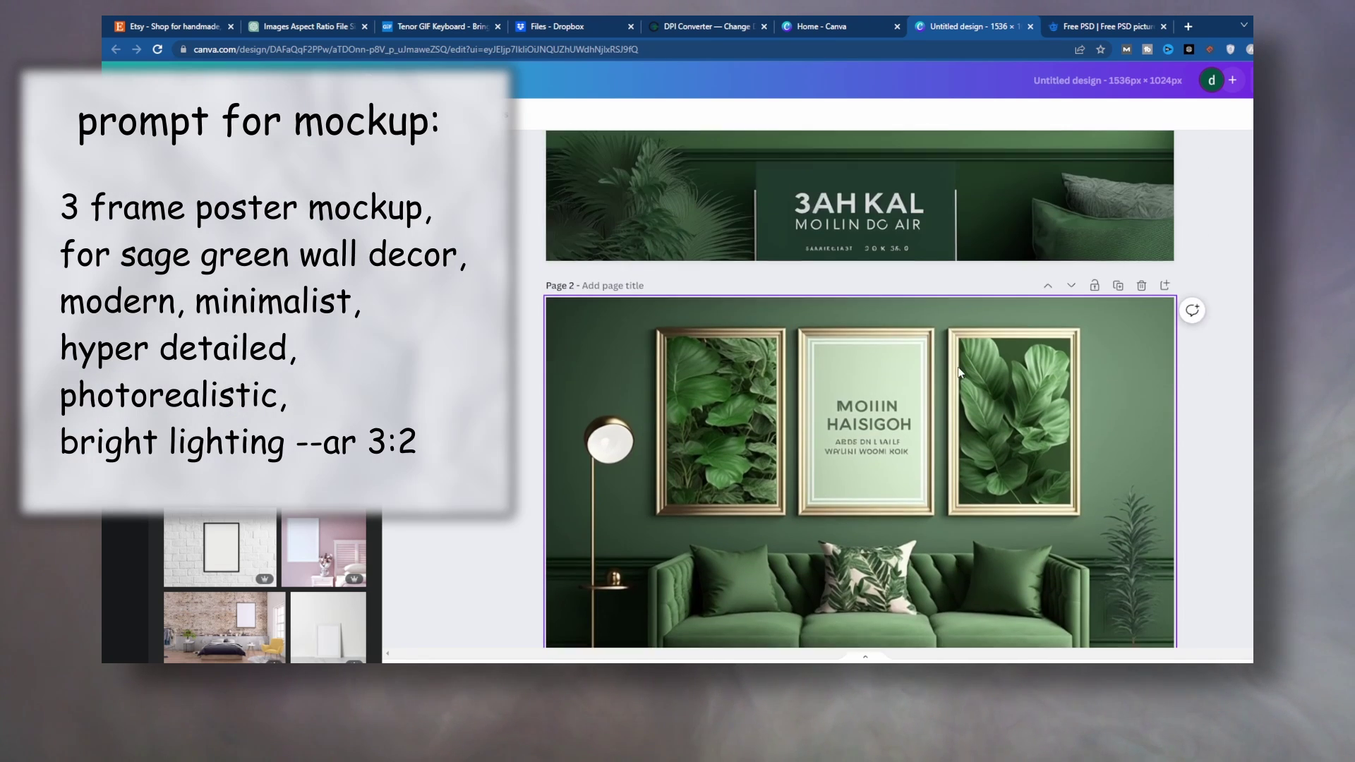
scroll(958, 367, "up", 2)
scroll(959, 367, "down", 4)
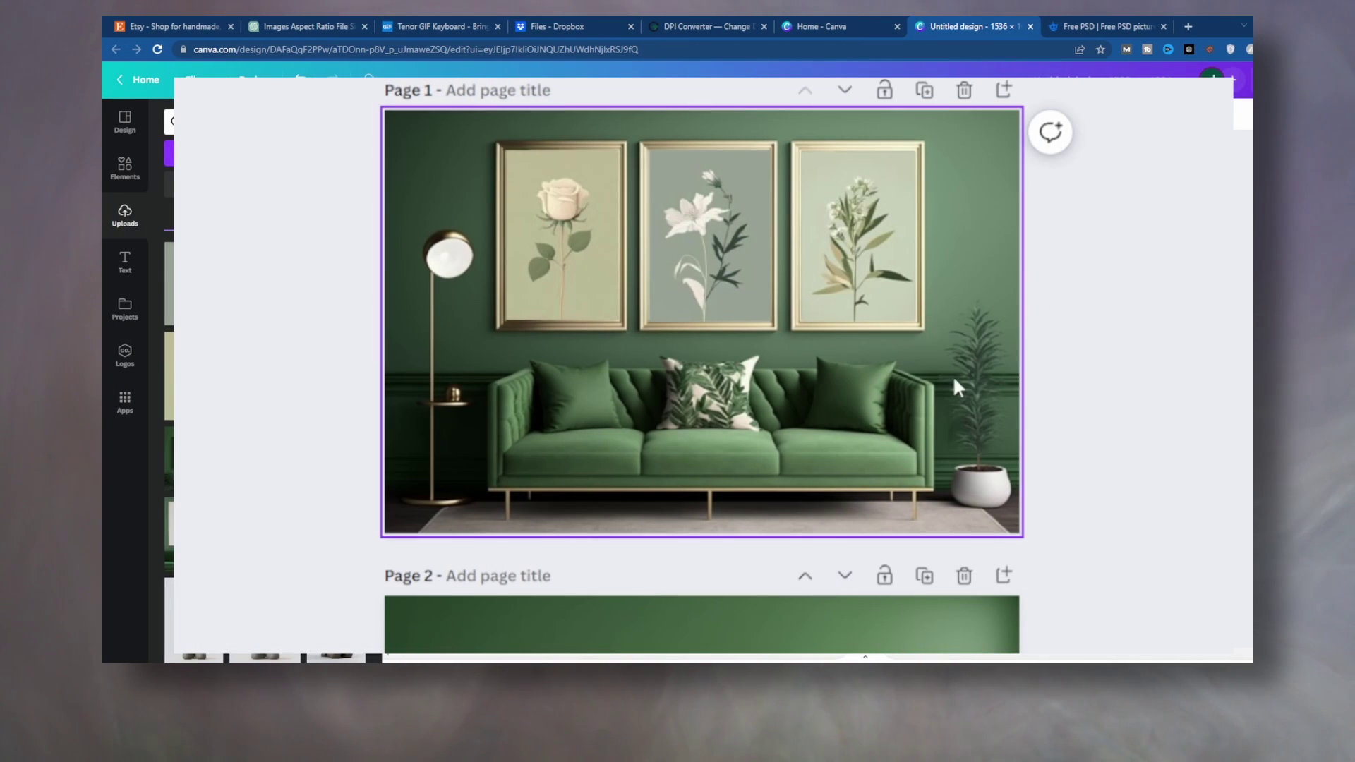
scroll(926, 338, "down", 2)
scroll(928, 353, "up", 2)
scroll(930, 365, "down", 5)
scroll(931, 365, "down", 10)
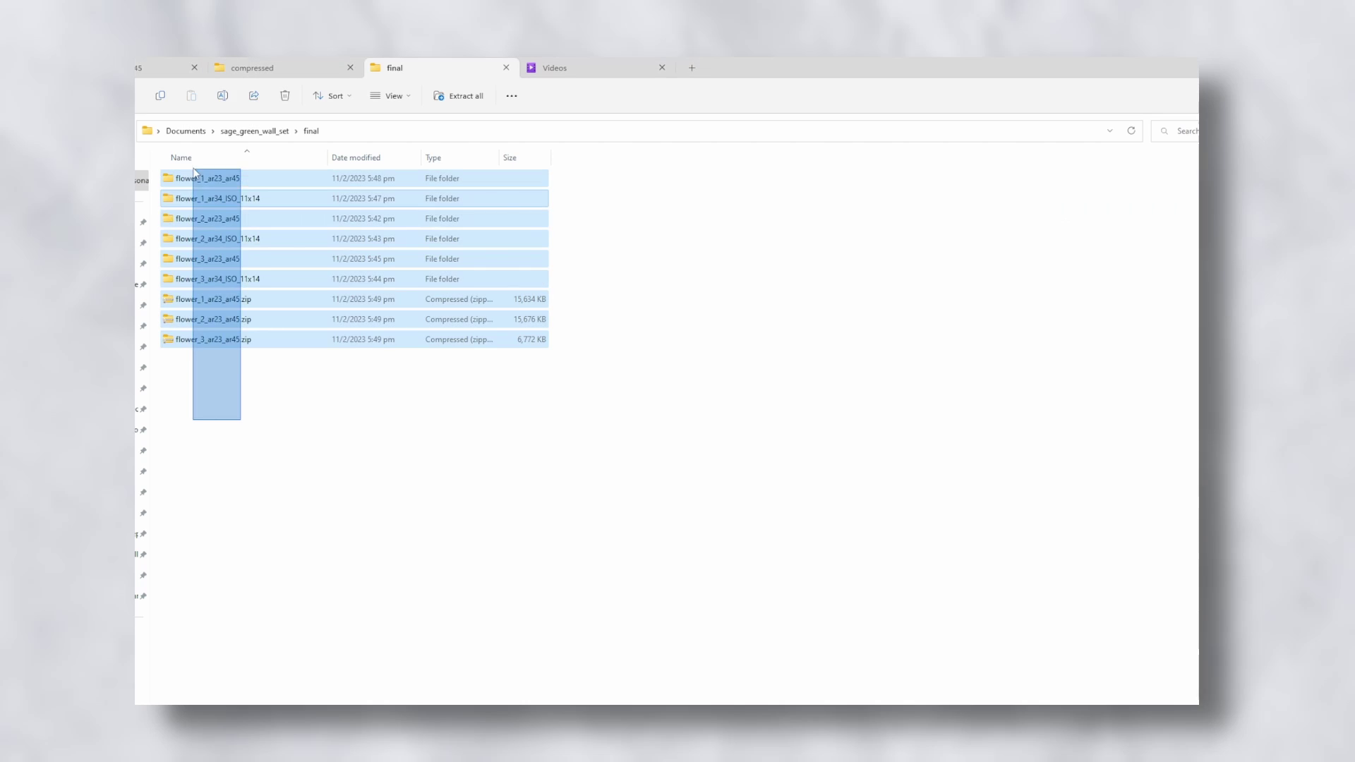
- Select the flower_1, flower_2 and flower_3 ar34_ISO_11x14 folders
left_click_drag(194, 171, 194, 171)
left_click(227, 401)
left_click(215, 319)
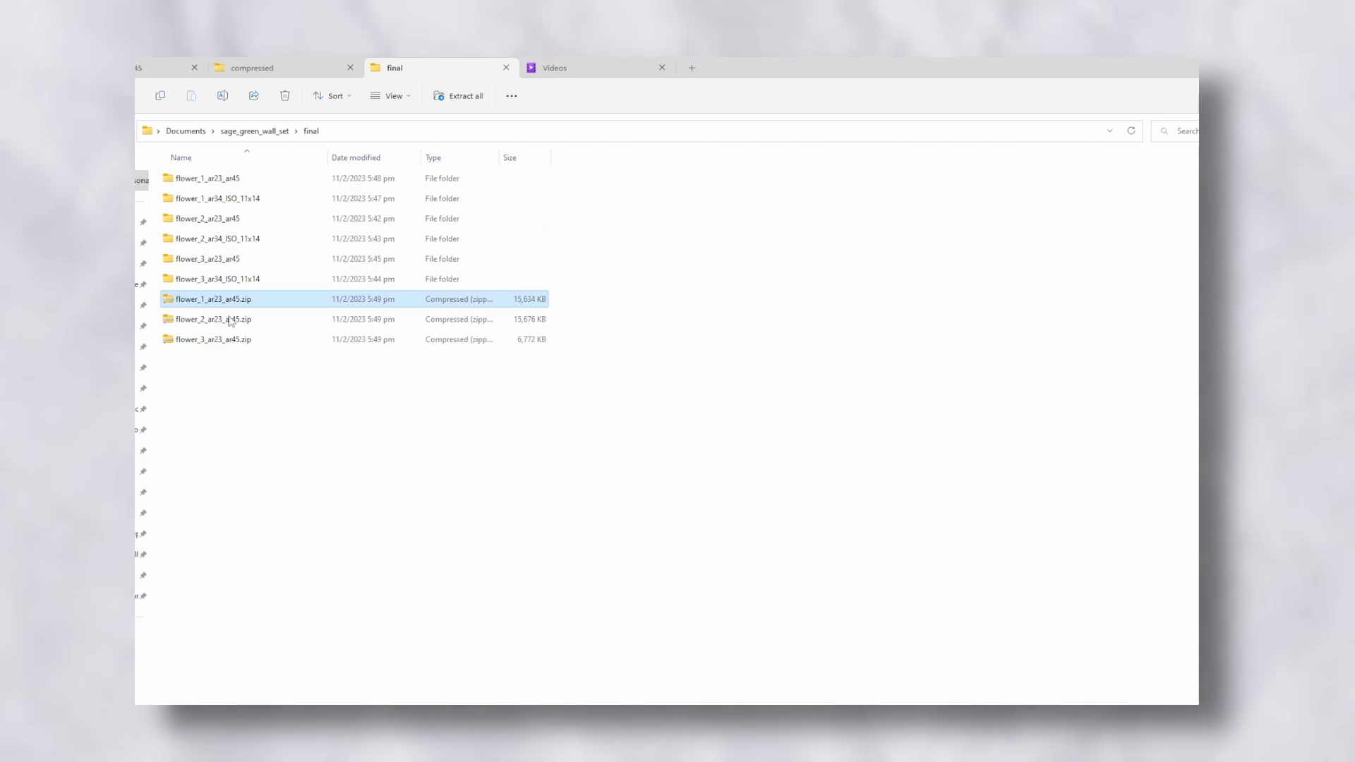
left_click_drag(236, 387, 205, 296)
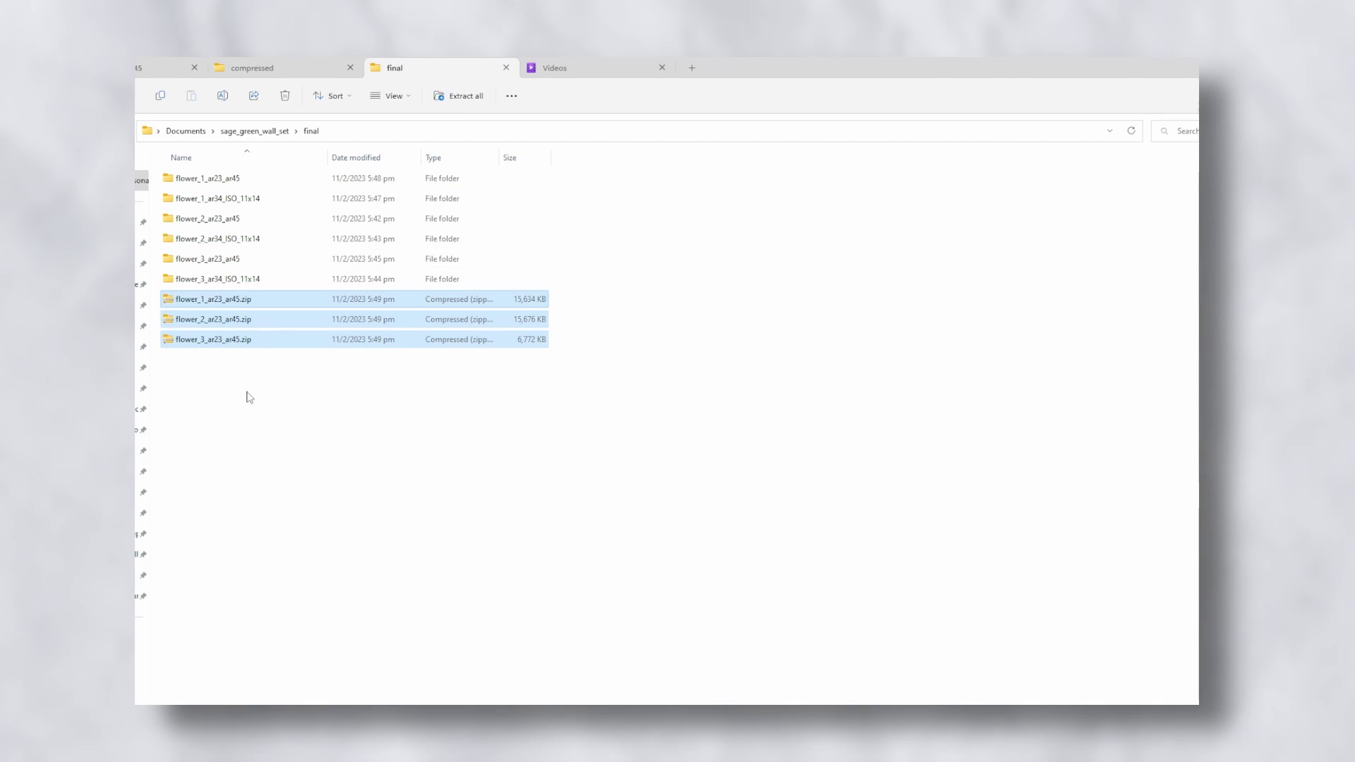
left_click(245, 393)
left_click(229, 278)
left_click(230, 238, "ctrl")
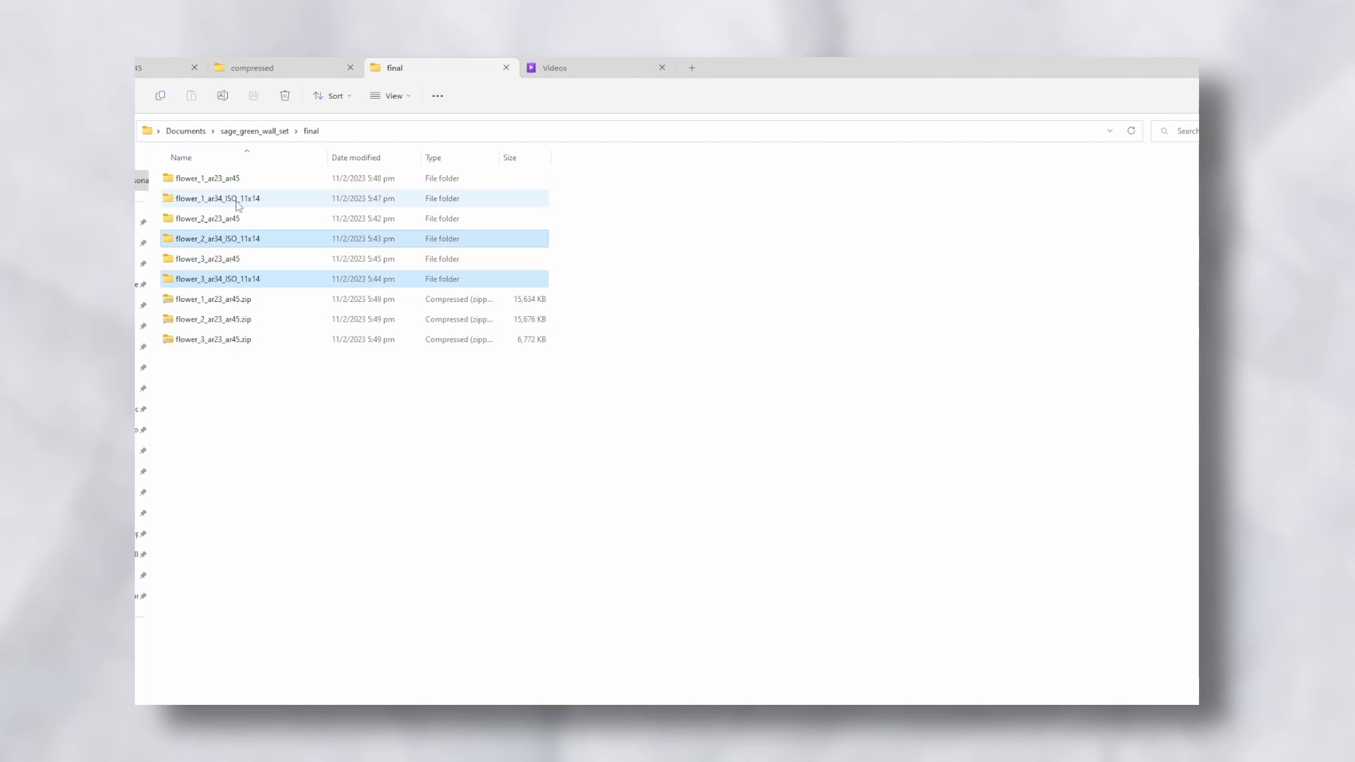
left_click(233, 199, "ctrl")
- Create shared folder sage_green_wall_art_set with a view-only link
left_click(353, 182)
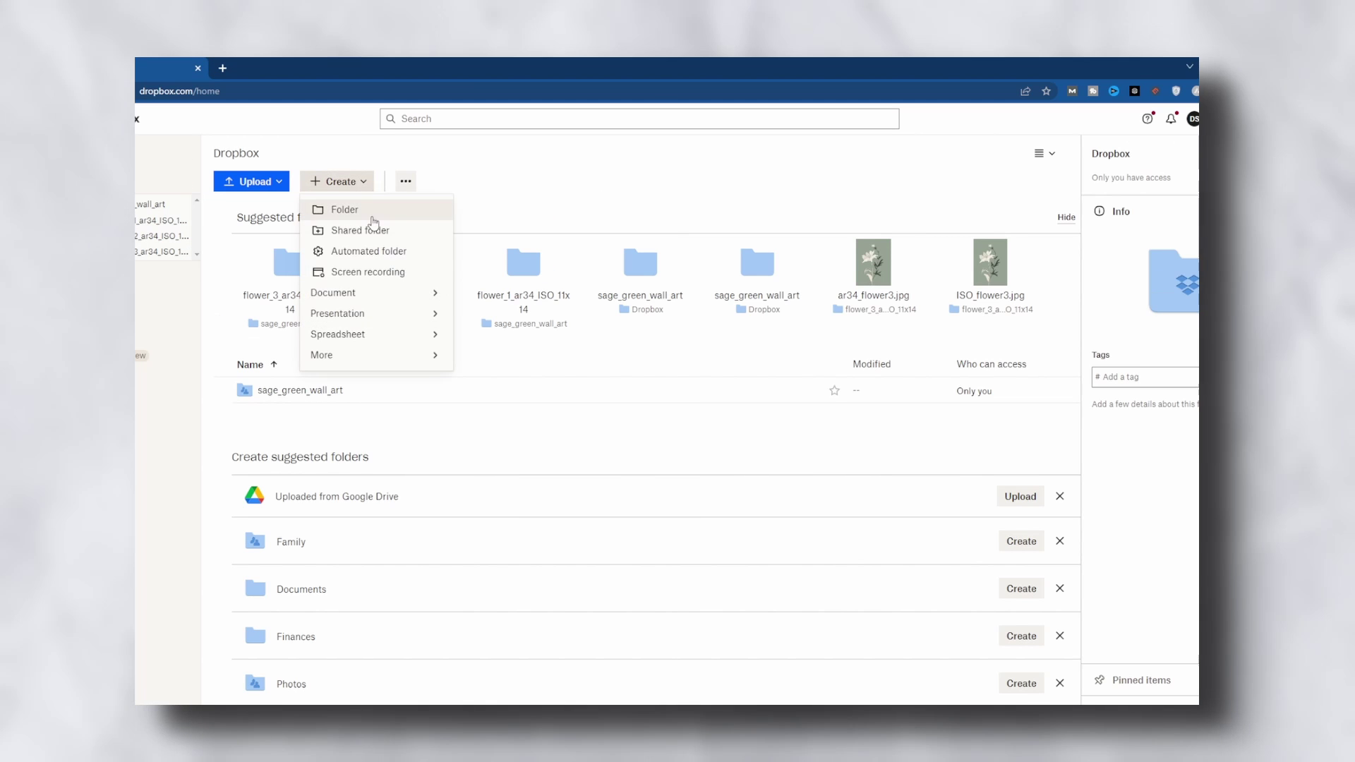
left_click(413, 227)
left_click(832, 375)
type("sage")
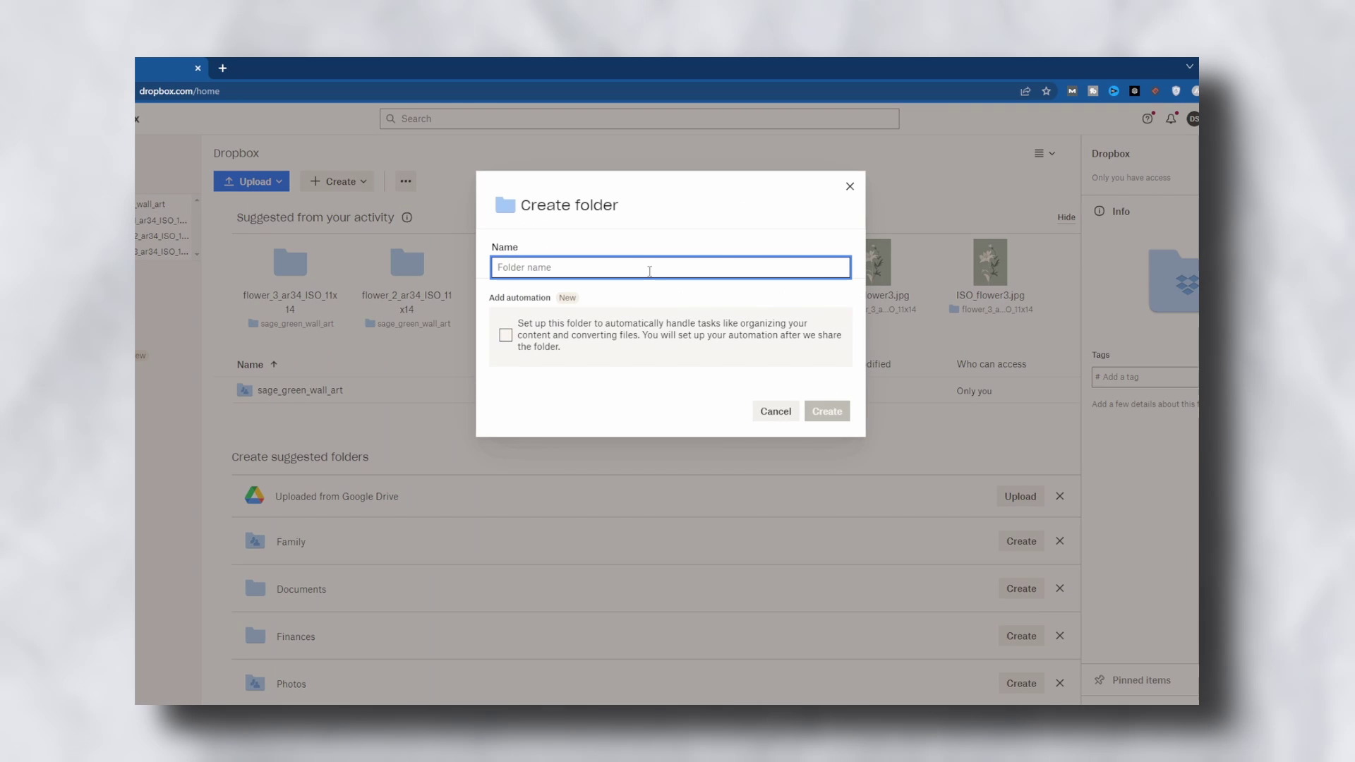
type("_green_wall_art_set")
key("Return")
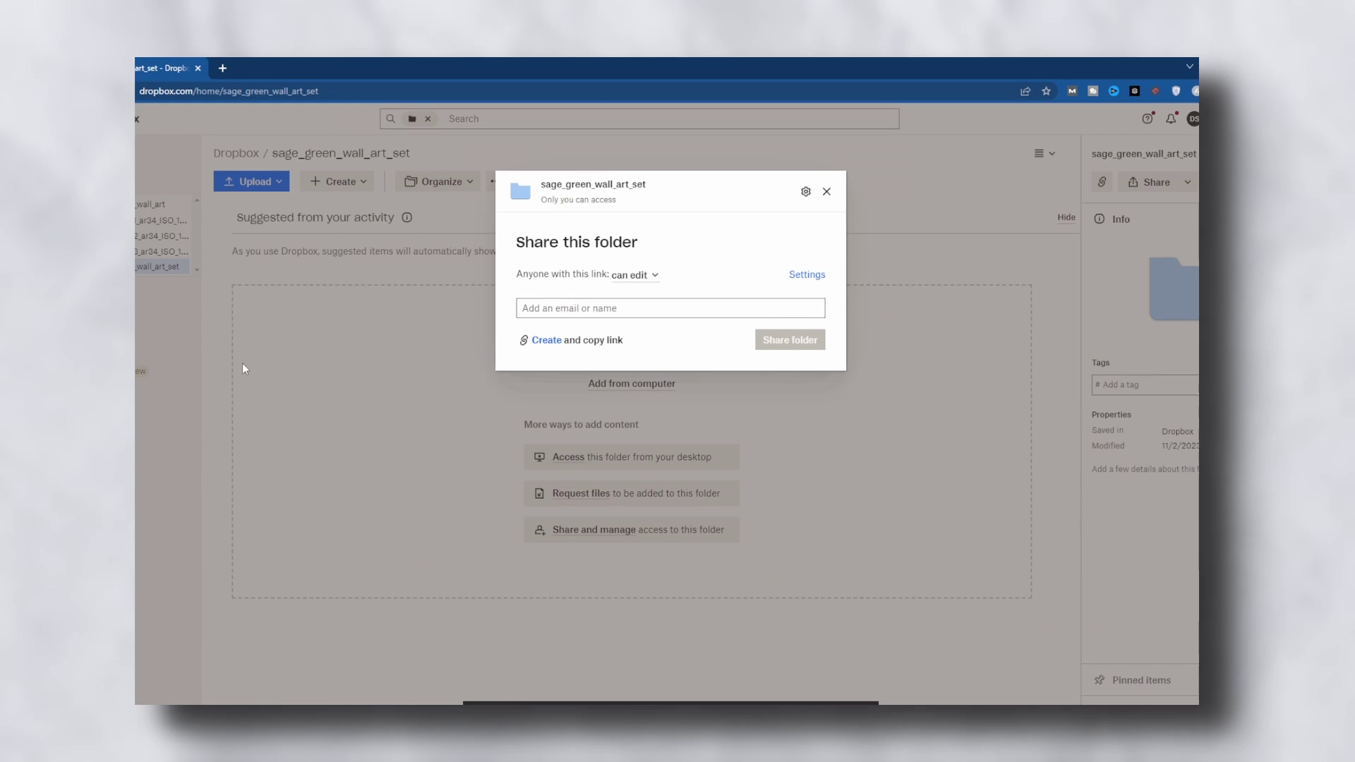
left_click(643, 277)
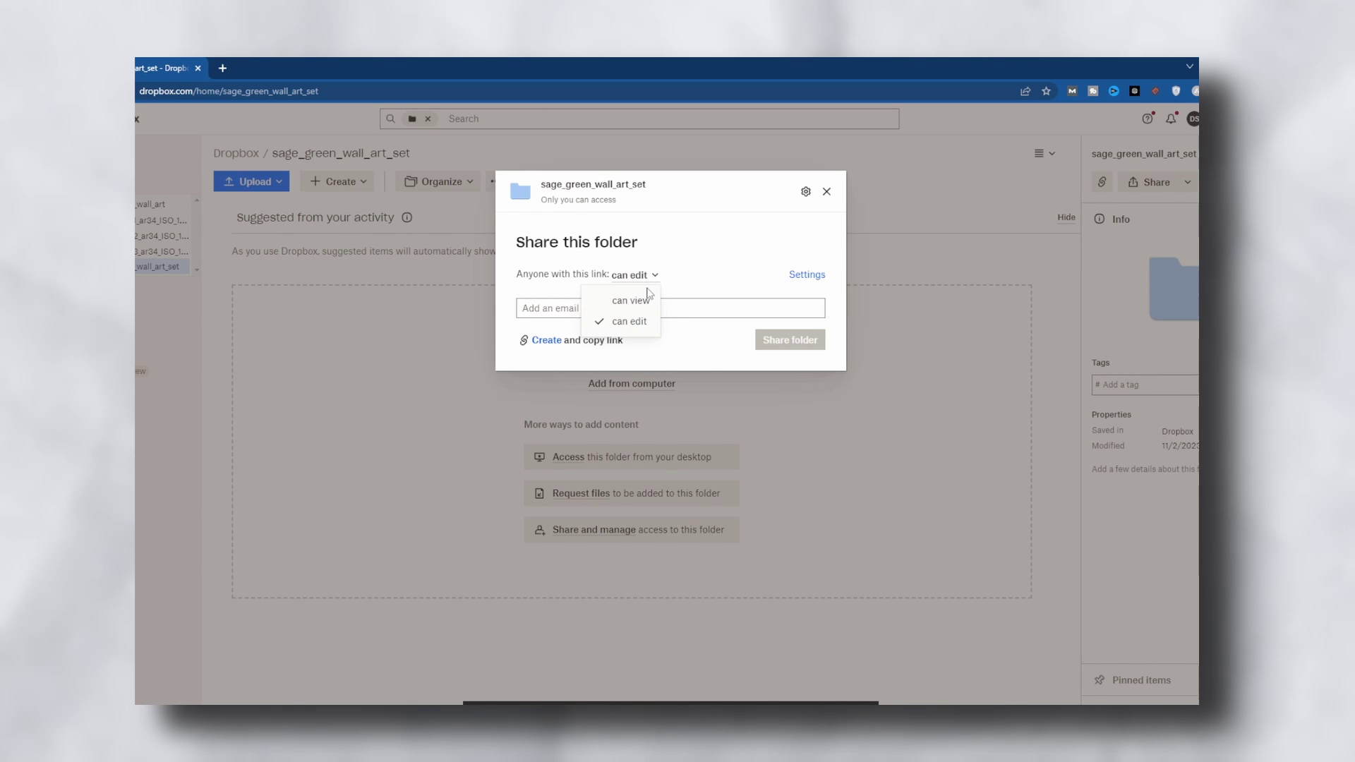
left_click(636, 301)
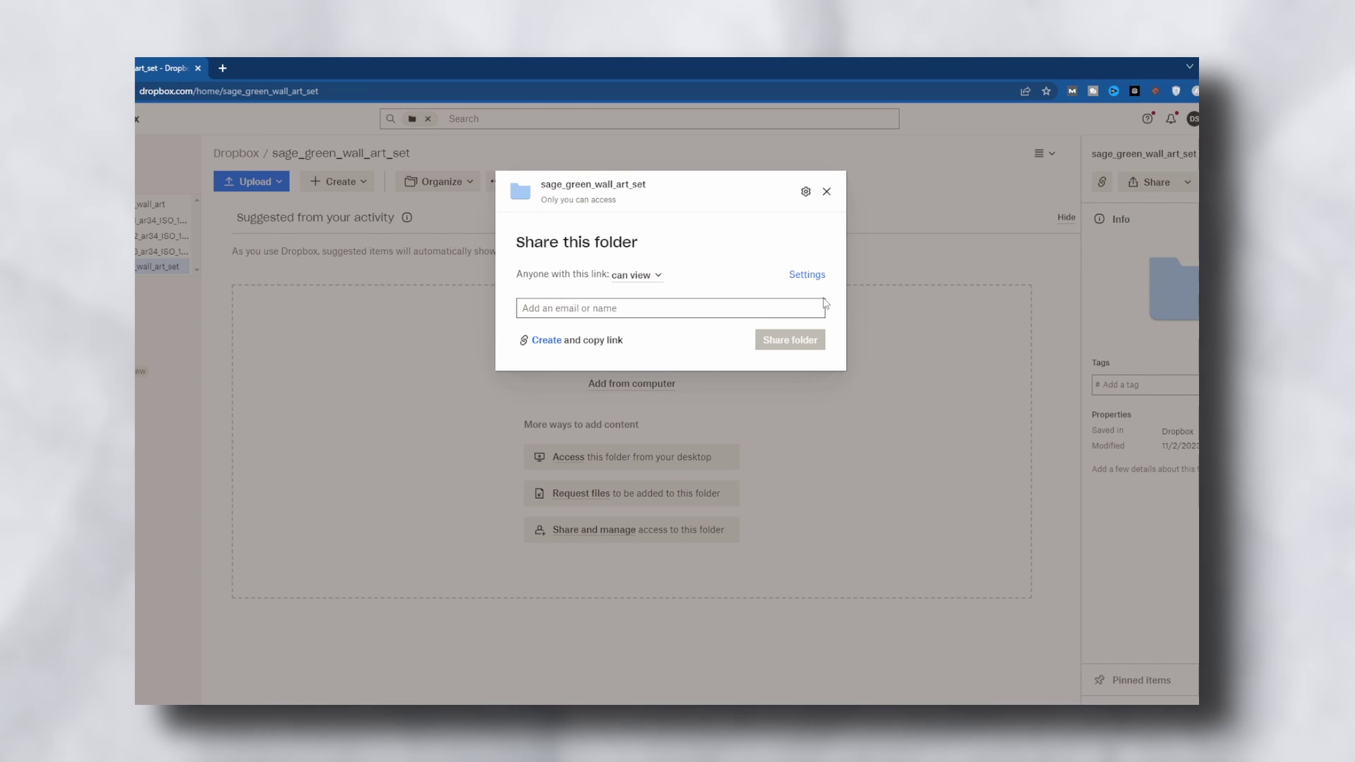
left_click(806, 276)
left_click(730, 362)
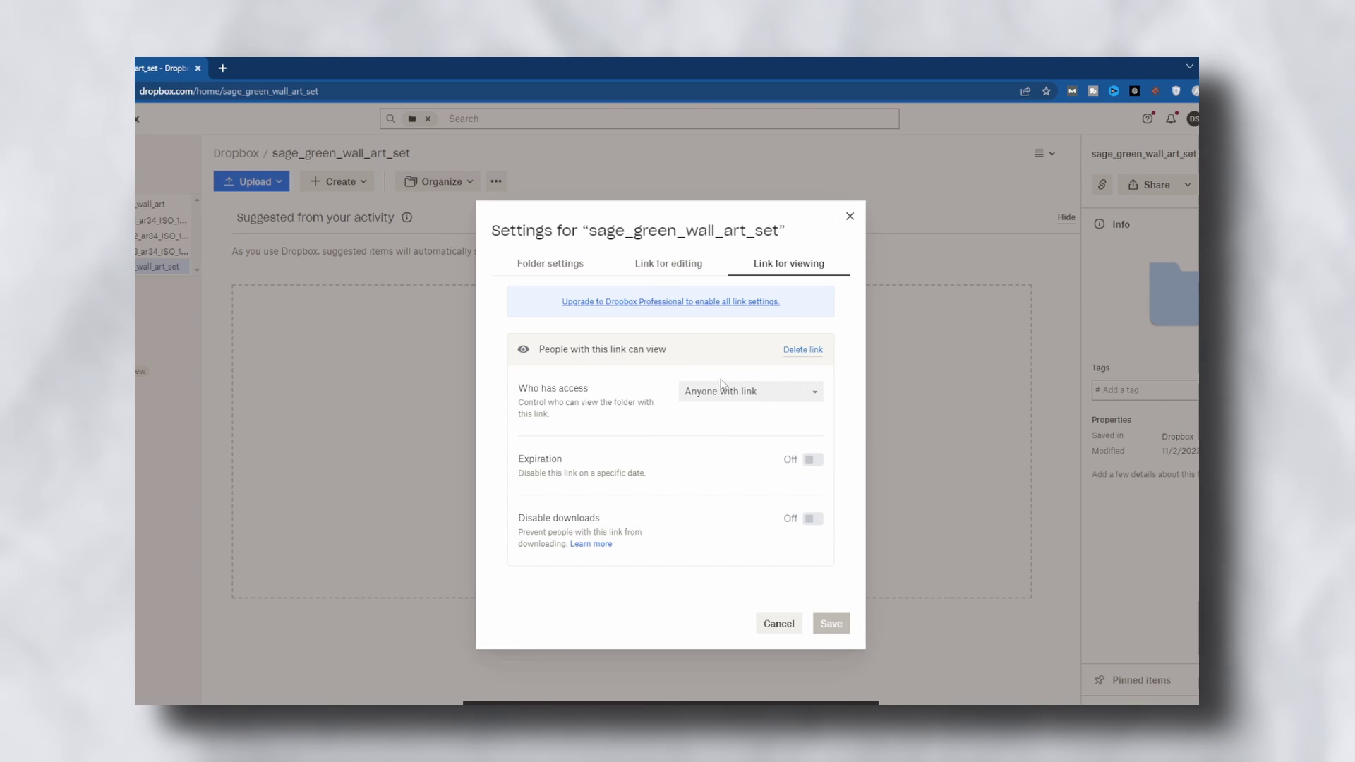
- Let only the owner add people, save, add the three folders and copy the link
left_click(551, 264)
left_click(753, 354)
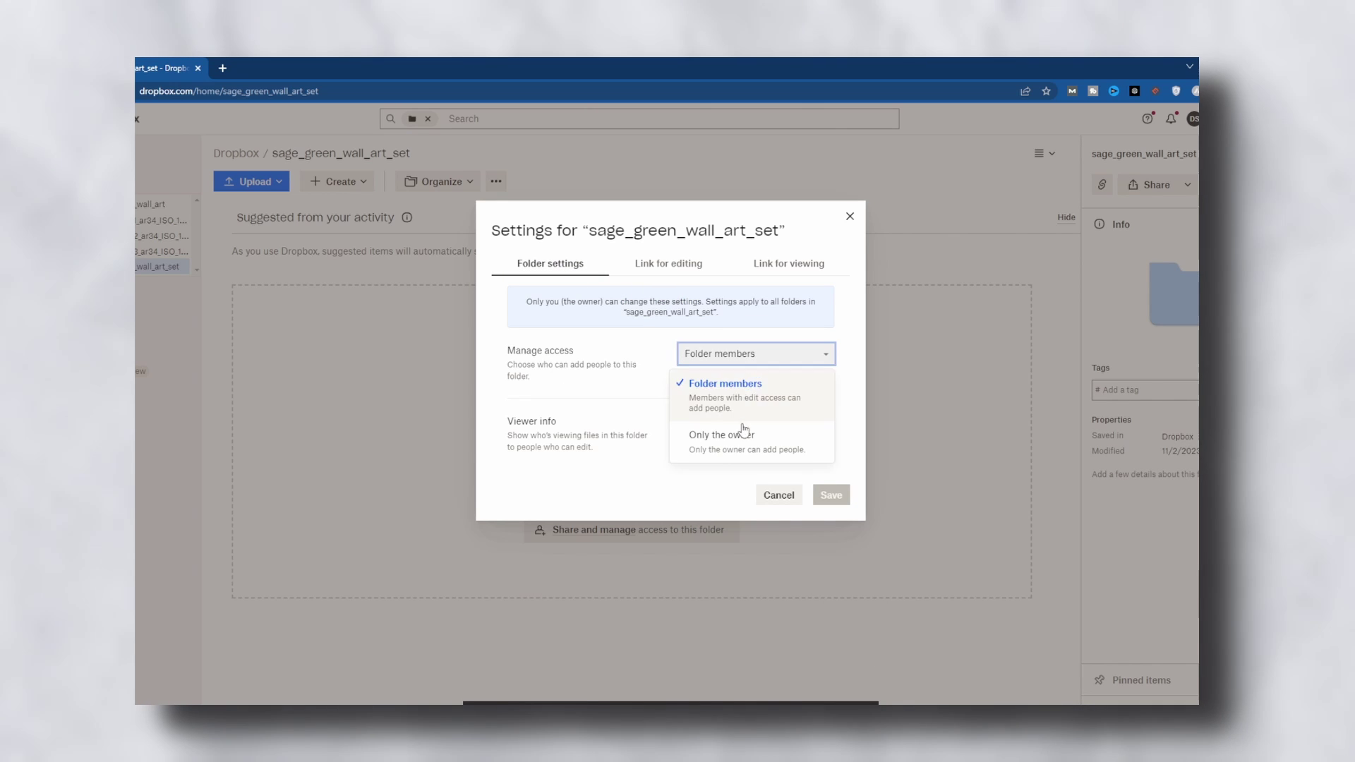
left_click(741, 432)
left_click(830, 495)
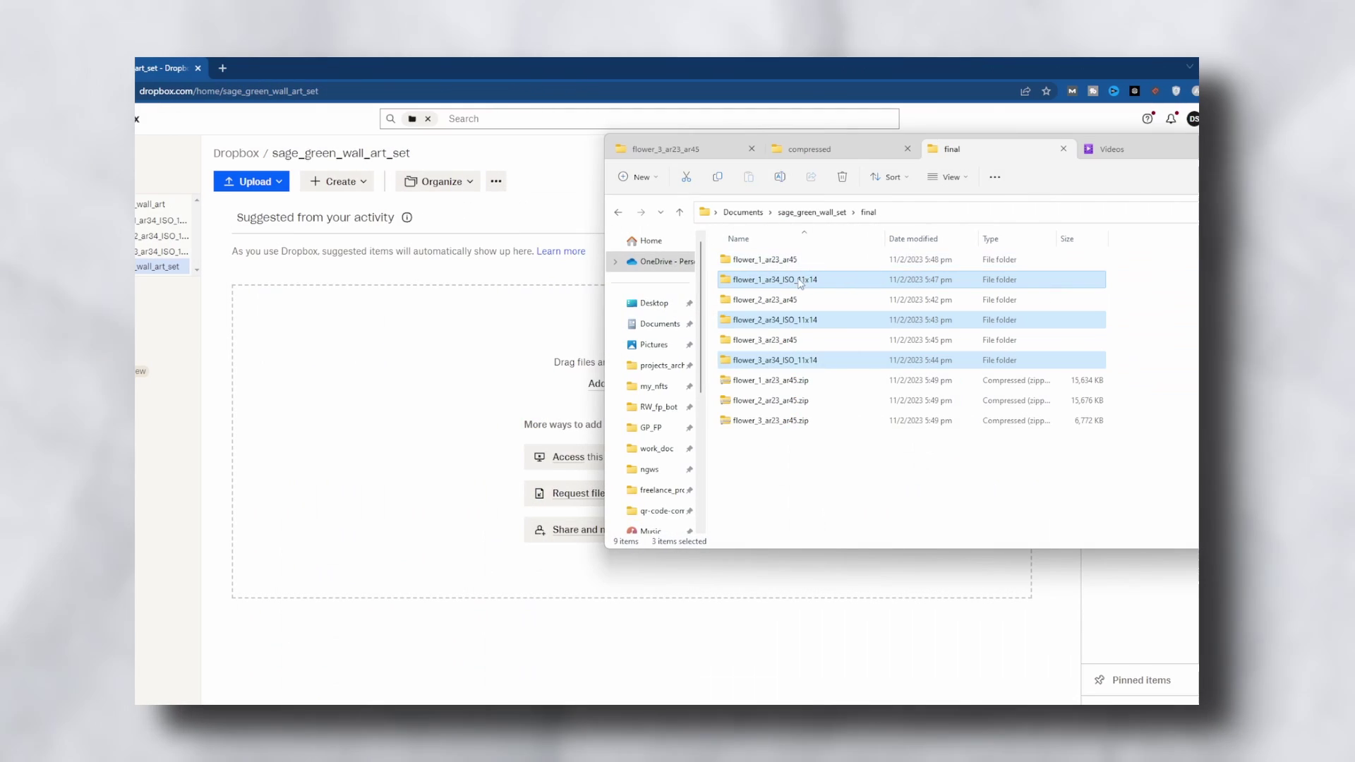
left_click_drag(693, 284, 423, 423)
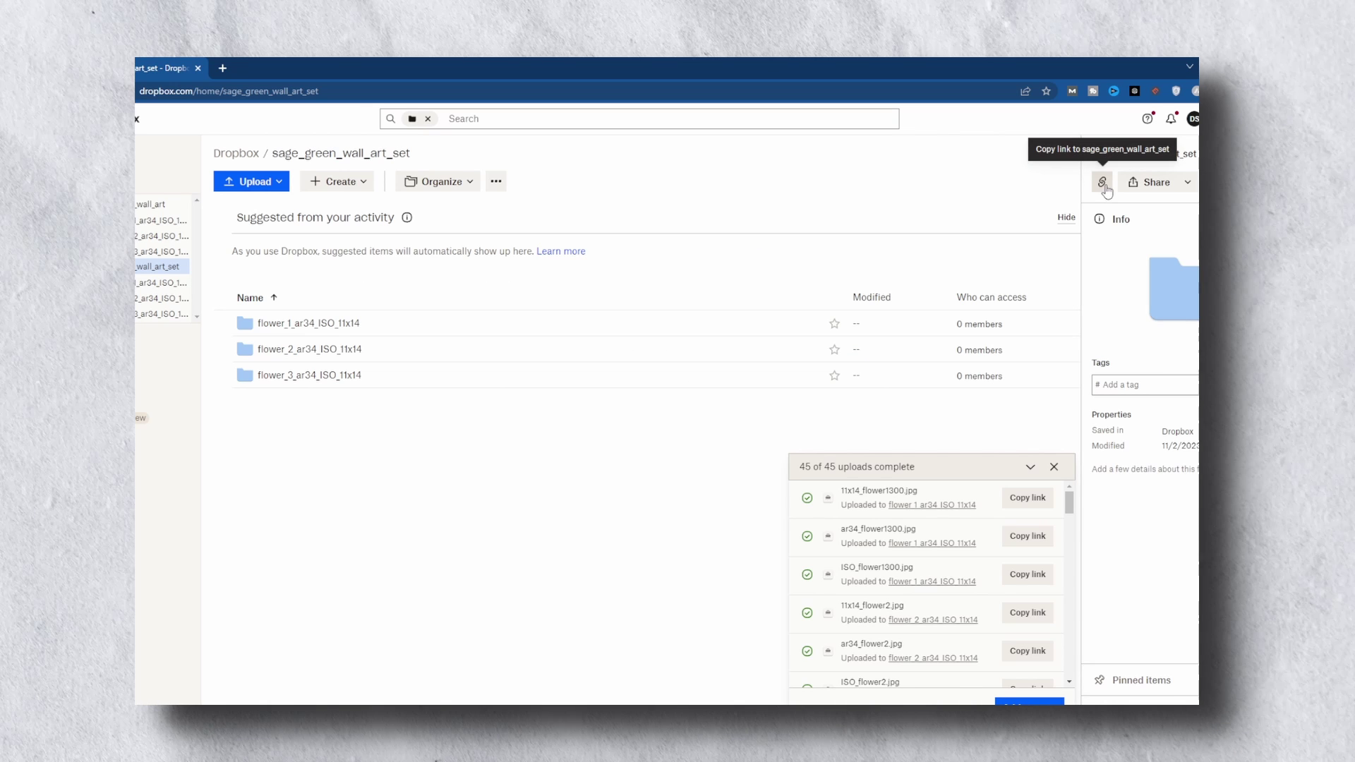
left_click(1103, 183)
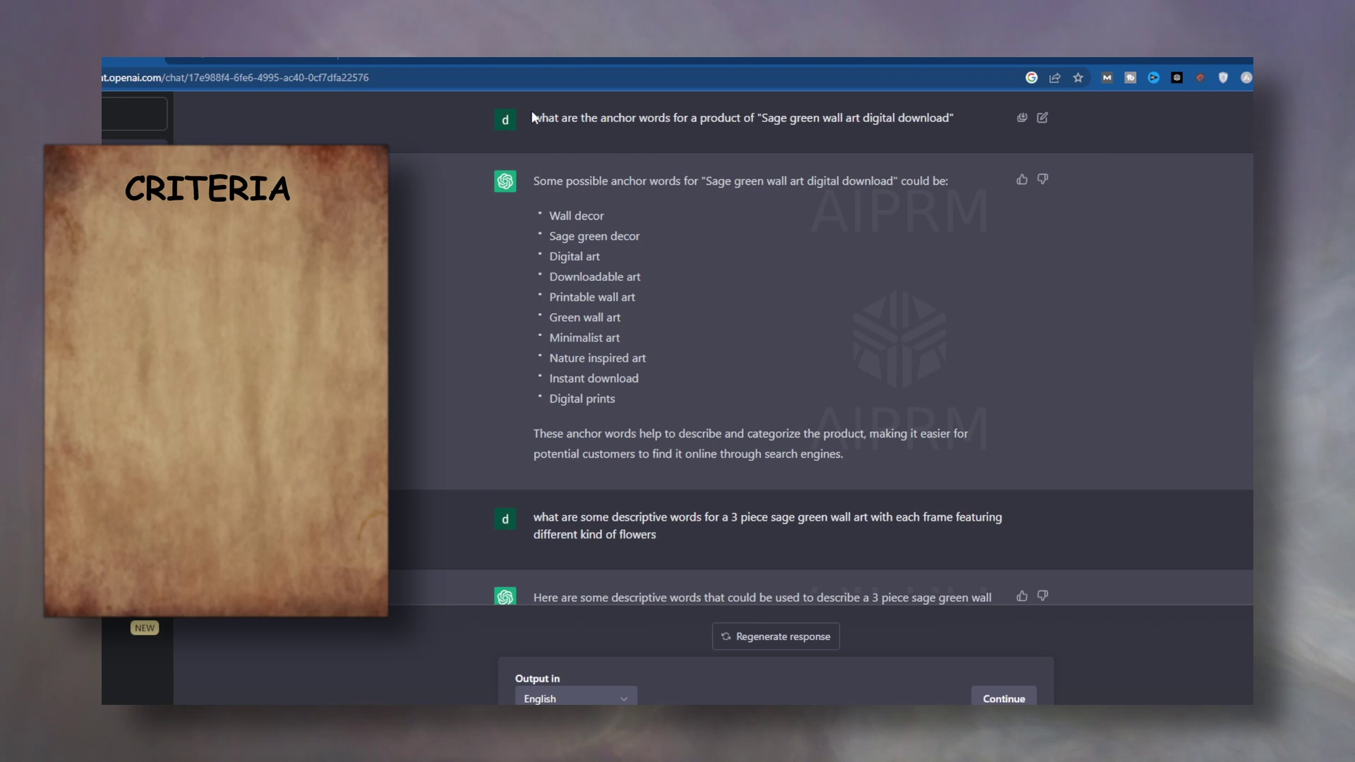
- Select the ten suggested title terms in the ChatGPT reply, then scroll back up
left_click_drag(532, 118, 670, 377)
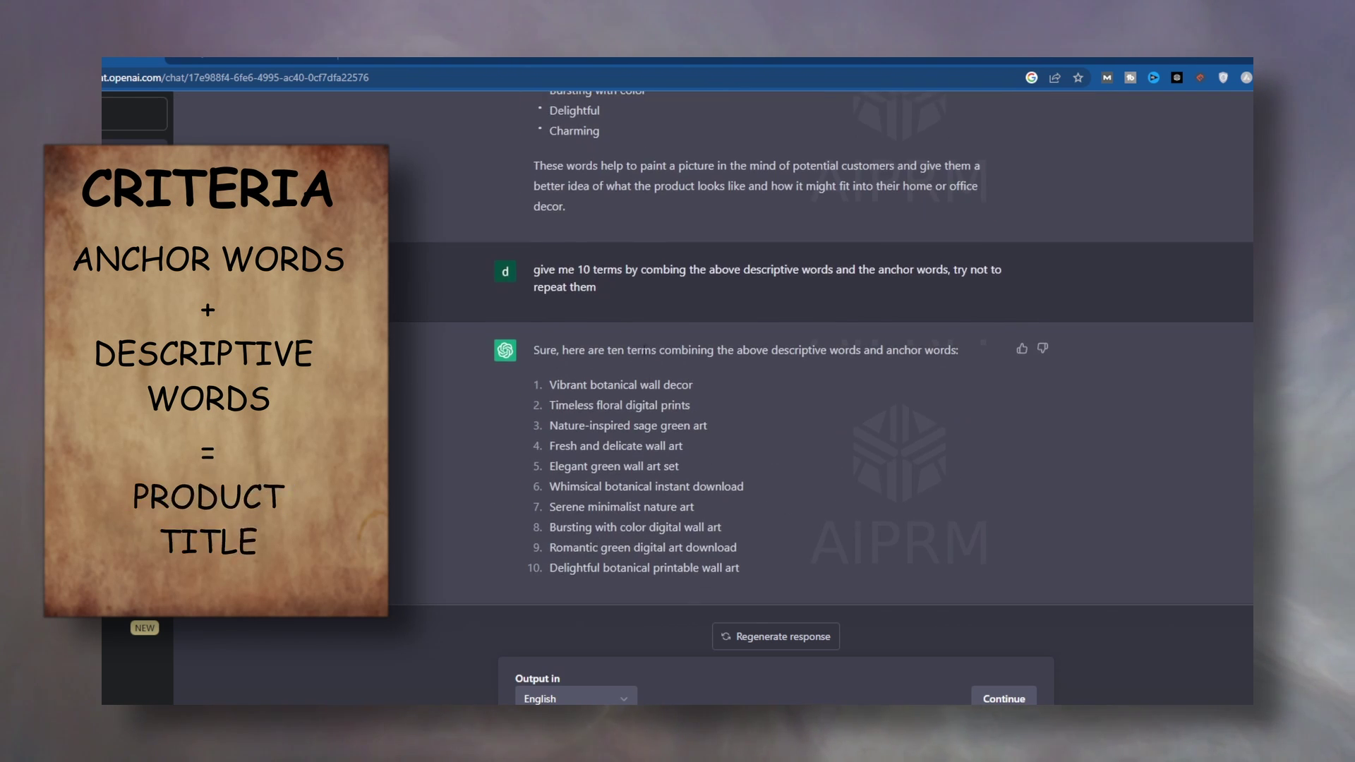
left_click_drag(813, 567, 522, 387)
left_click(827, 427)
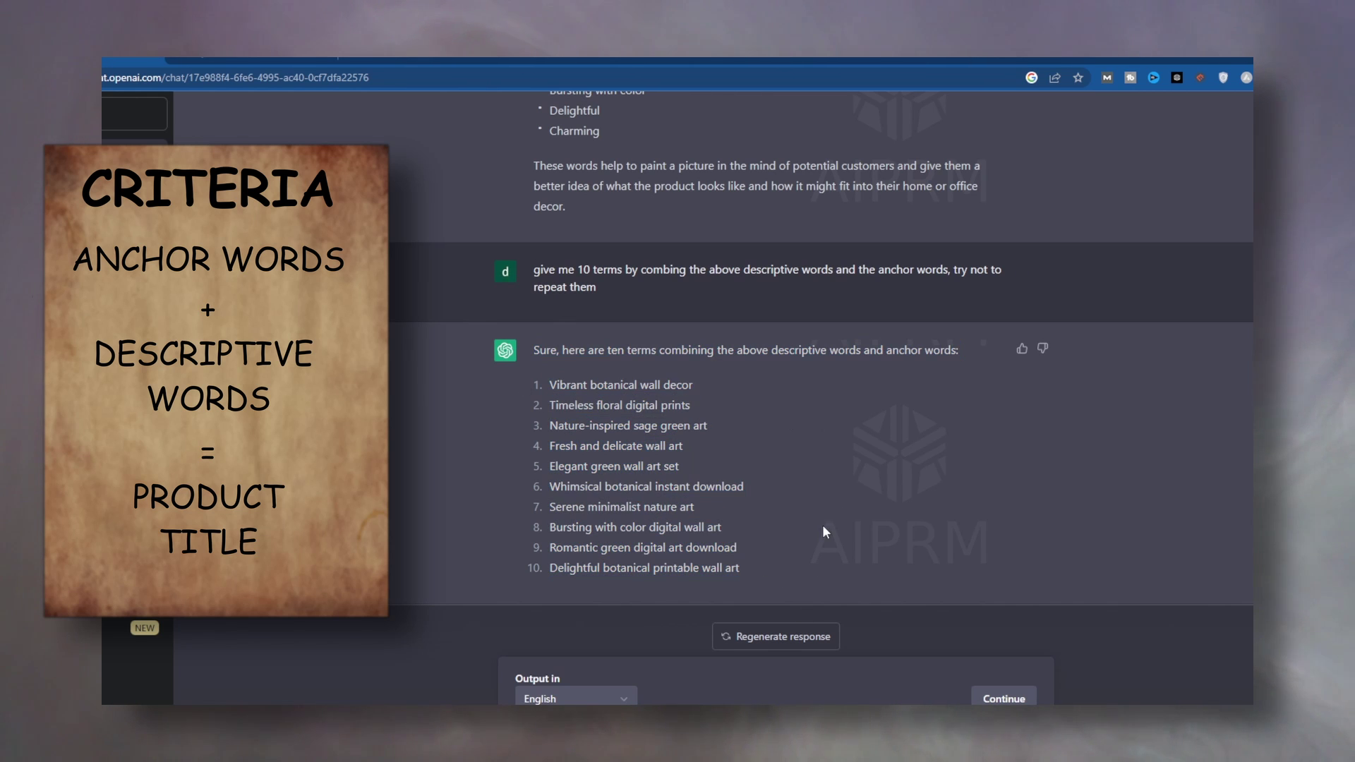
scroll(824, 531, "up", 1)
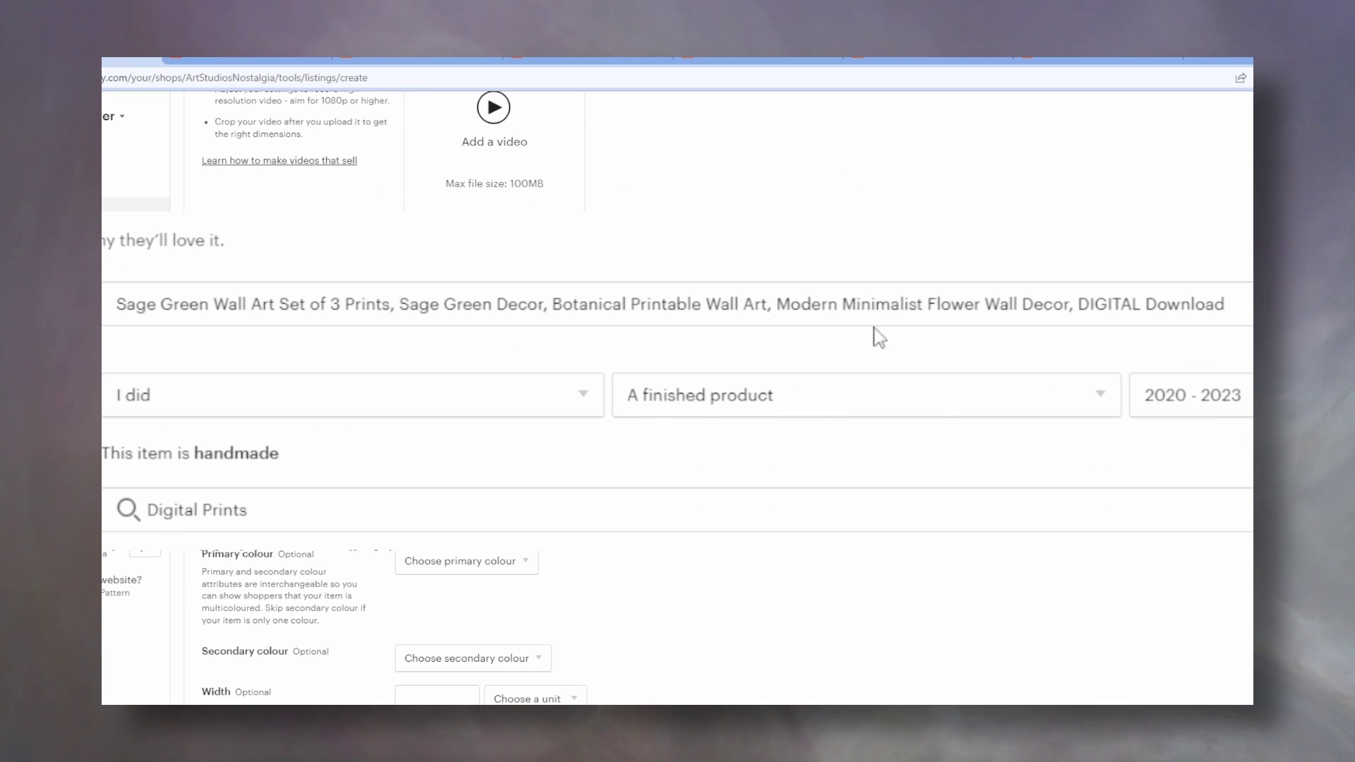
- Review the Etsy listing's new title and begin adding alt text to the listing photos
scroll(583, 379, "down", 9)
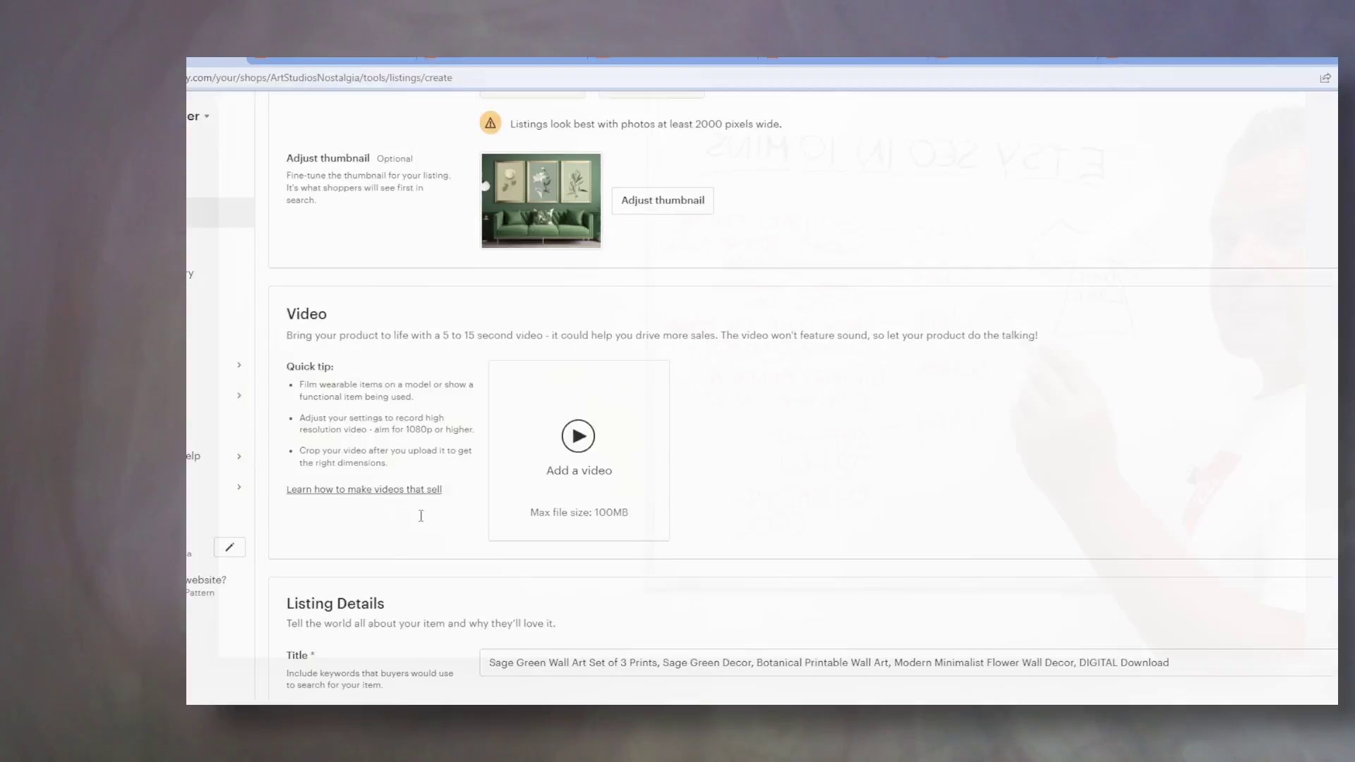
scroll(421, 516, "up", 5)
left_click(415, 356)
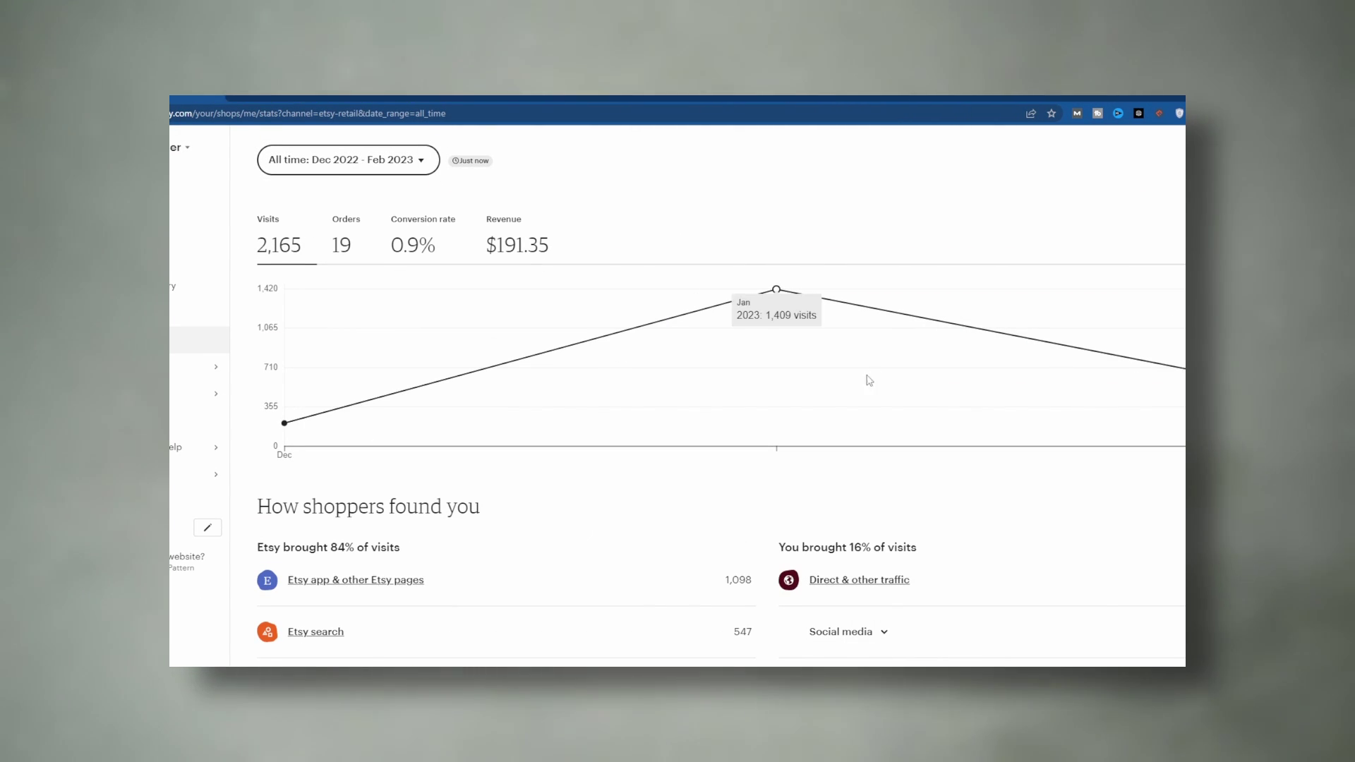
scroll(855, 413, "down", 2)
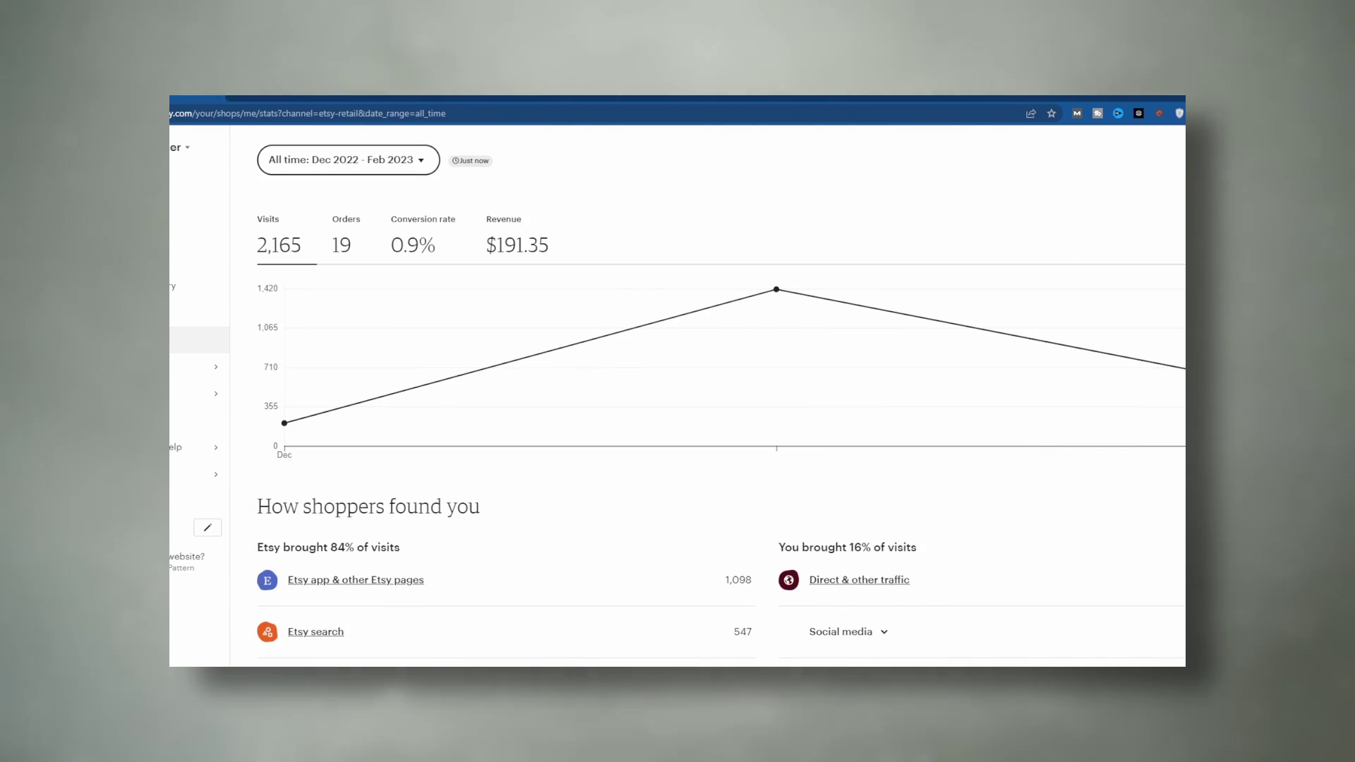